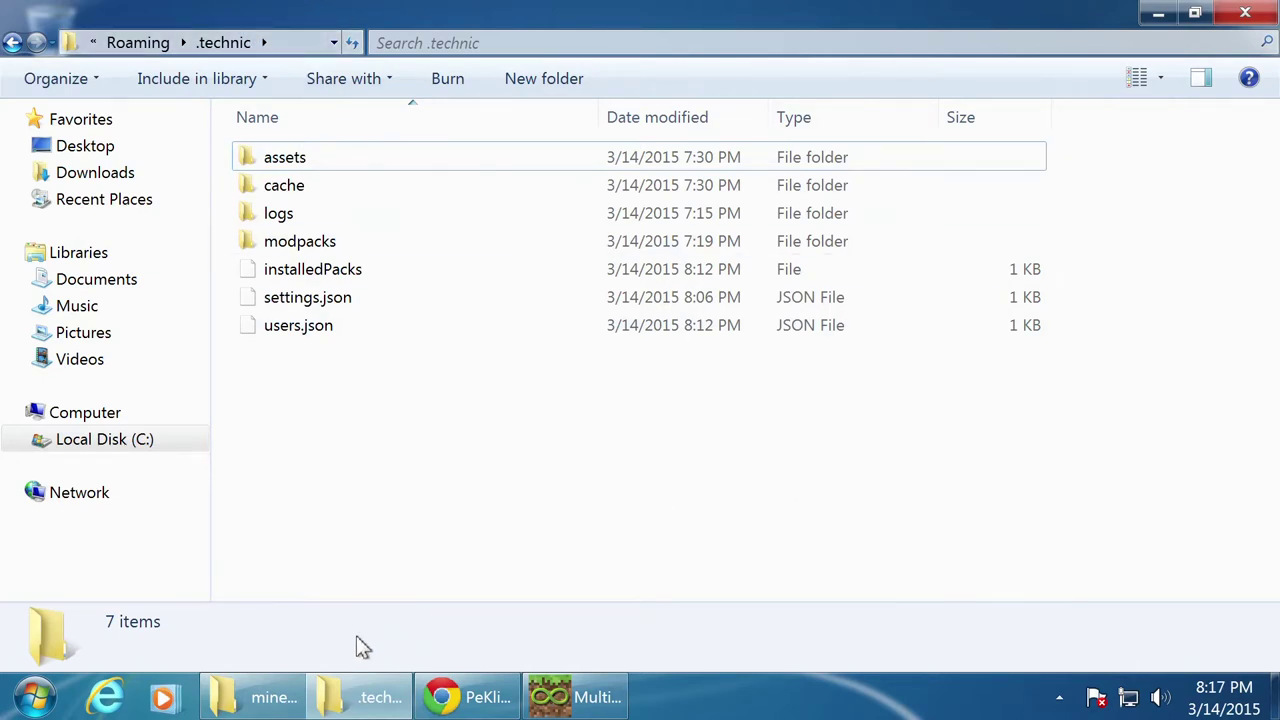
- Open the mods folder of the peklimpack modpack inside the .technic modpacks folder
{"action": "left_click", "coordinate": [610, 703]}
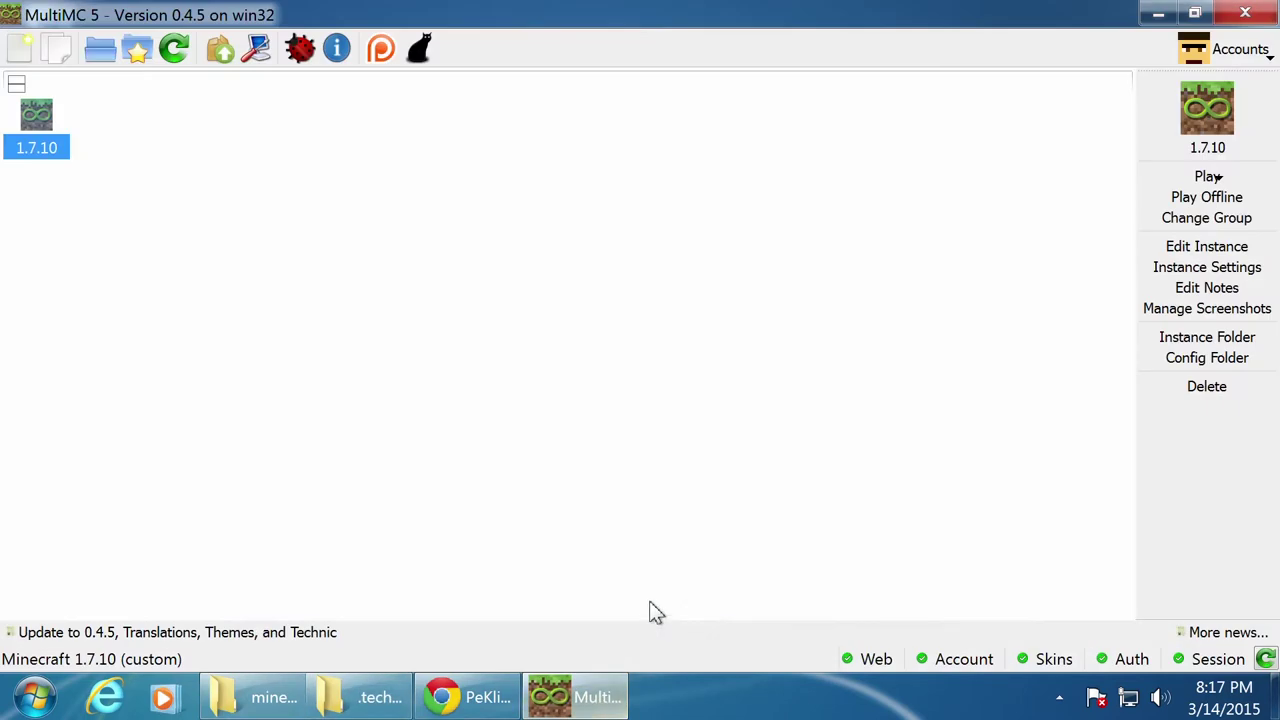
{"action": "left_click", "coordinate": [360, 703]}
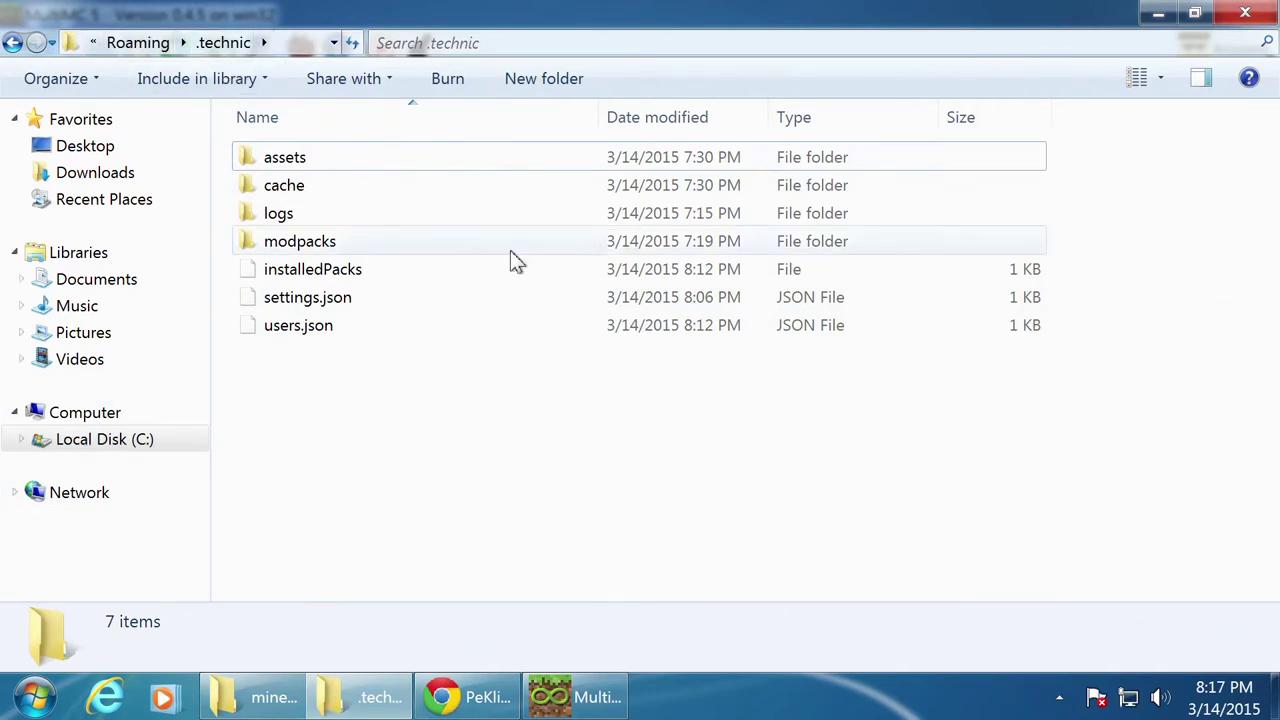
{"action": "double_click", "coordinate": [318, 244]}
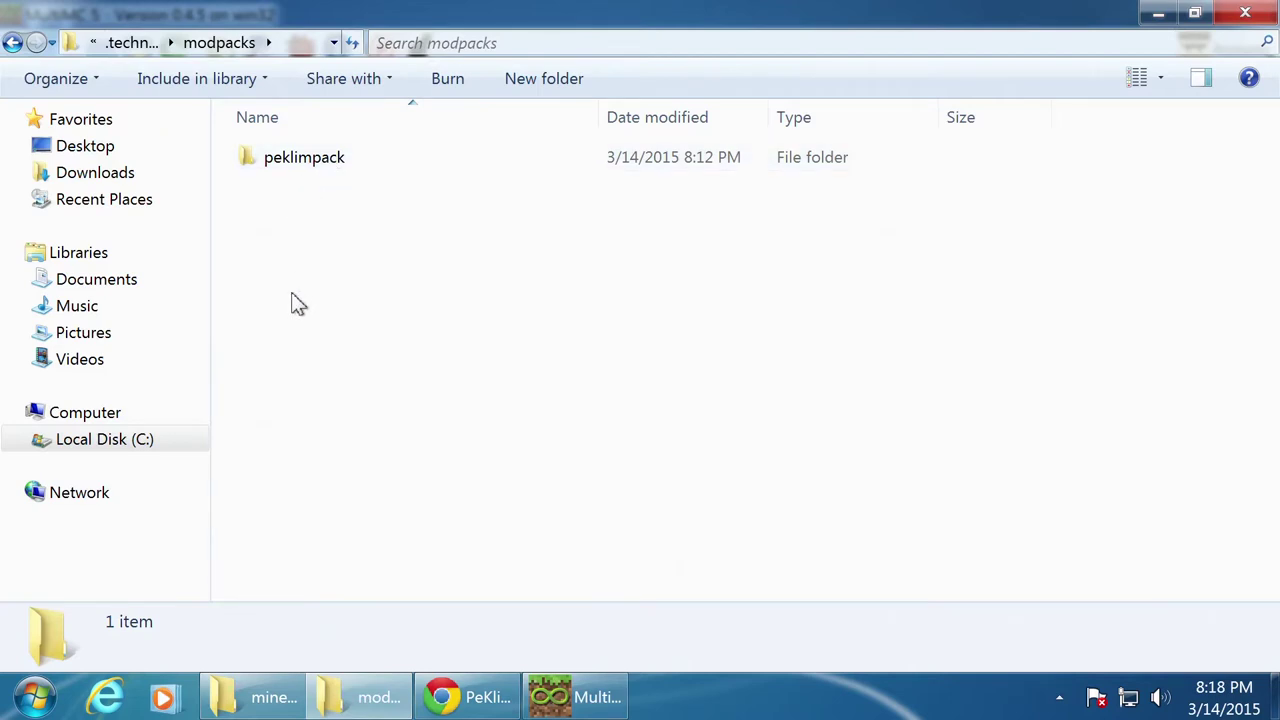
{"action": "double_click", "coordinate": [298, 160]}
{"action": "scroll", "coordinate": [463, 195], "scroll_direction": "down", "scroll_amount": 1}
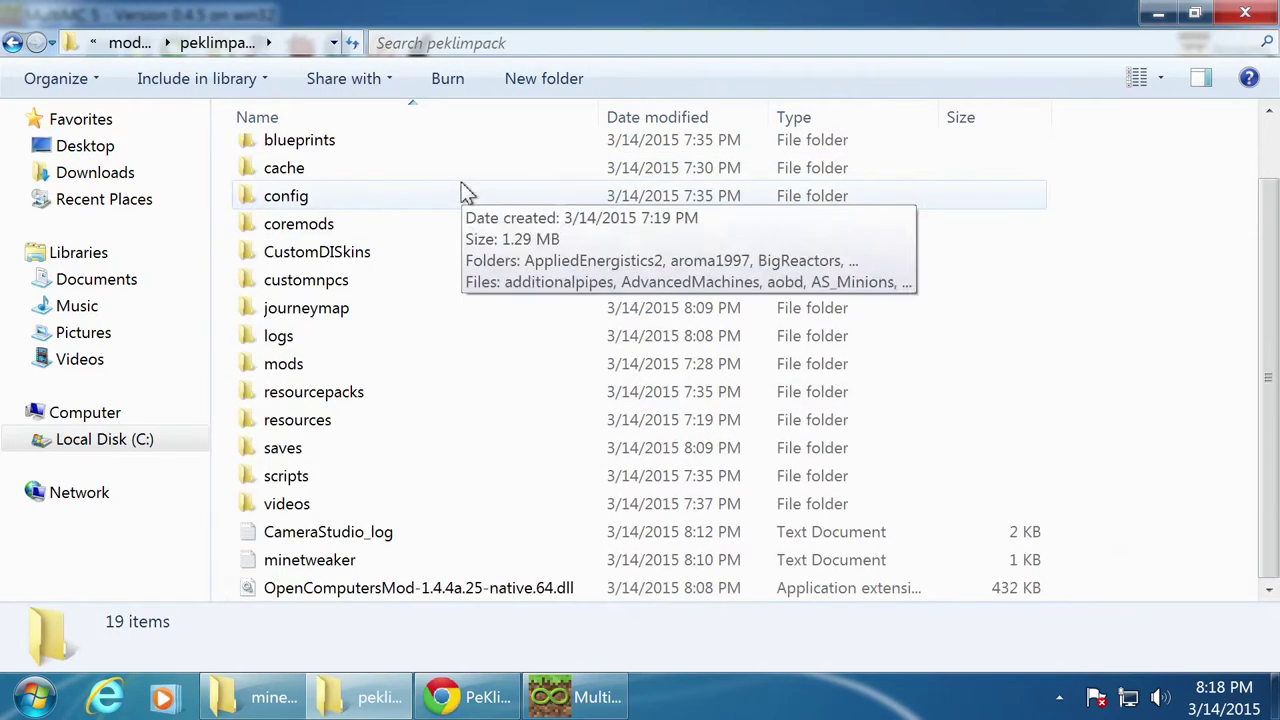
{"action": "left_click", "coordinate": [287, 370]}
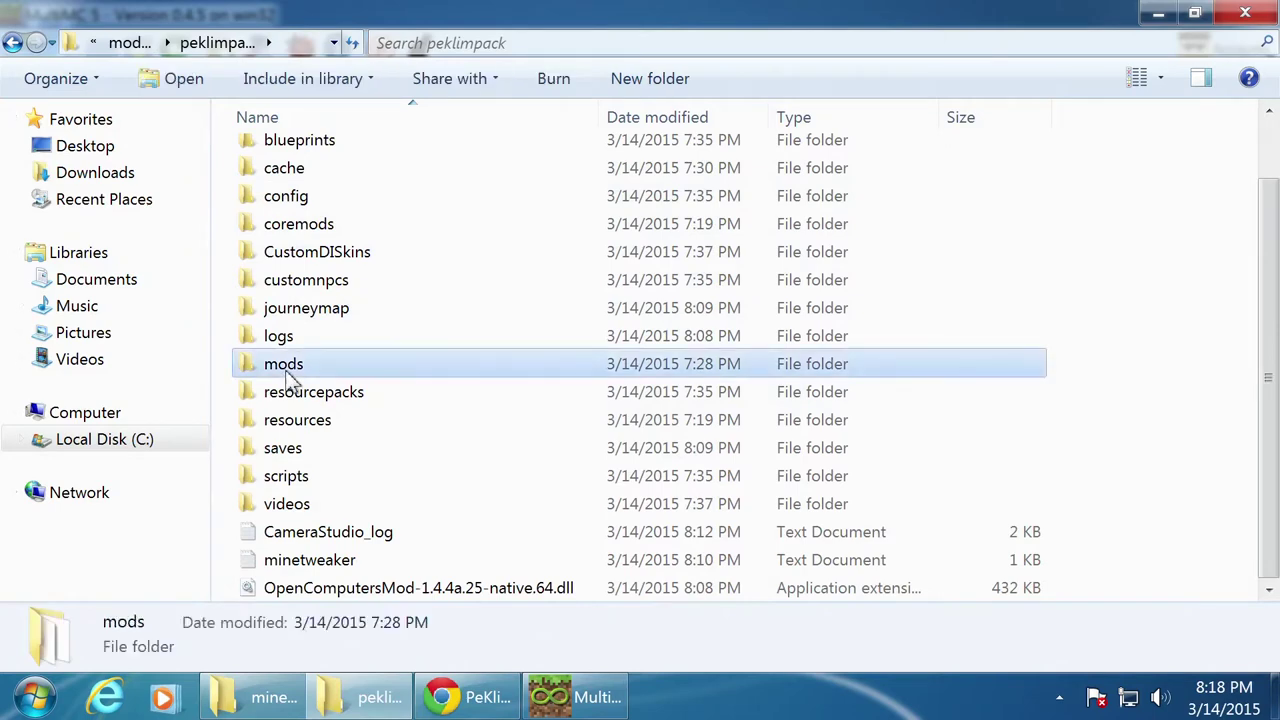
{"action": "left_click", "coordinate": [292, 198]}
{"action": "double_click", "coordinate": [288, 366]}
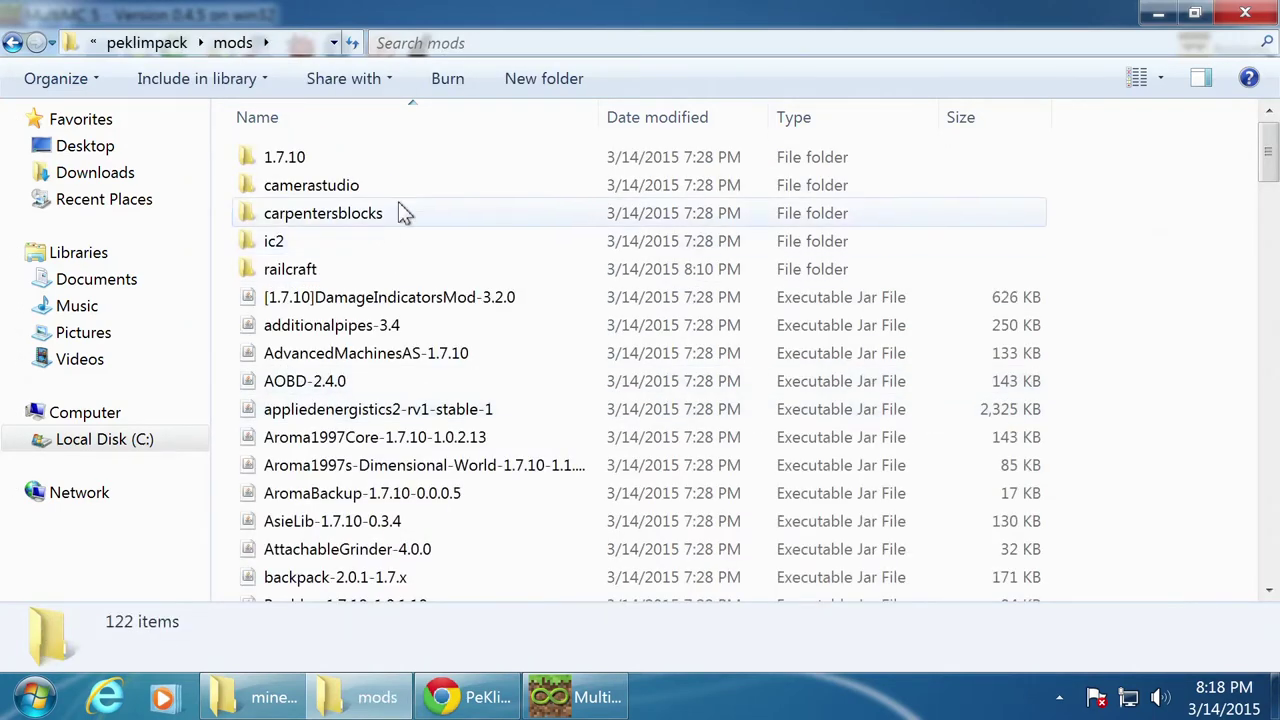
- Look through the list of mod files in the peklimpack mods folder
{"action": "scroll", "coordinate": [467, 282], "scroll_direction": "down", "scroll_amount": 6}
{"action": "scroll", "coordinate": [476, 303], "scroll_direction": "down", "scroll_amount": 6}
{"action": "scroll", "coordinate": [540, 400], "scroll_direction": "up", "scroll_amount": 13}
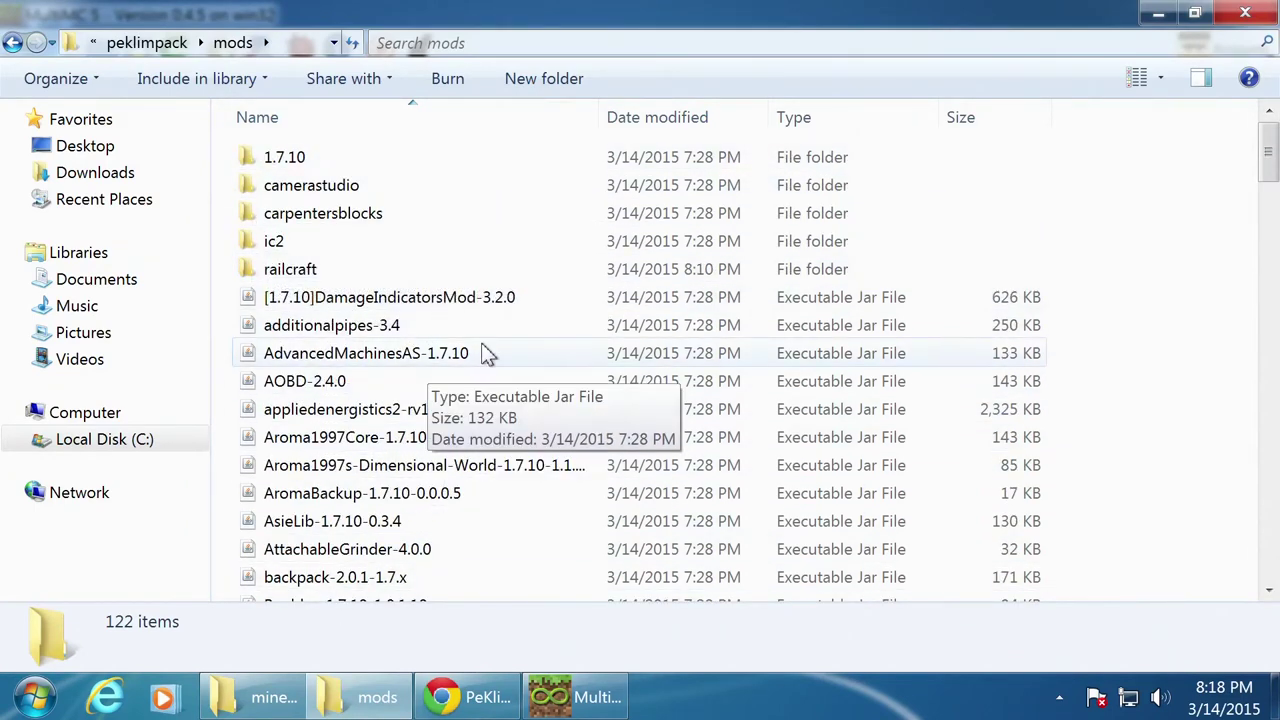
{"action": "scroll", "coordinate": [478, 358], "scroll_direction": "down", "scroll_amount": 11}
{"action": "scroll", "coordinate": [478, 358], "scroll_direction": "down", "scroll_amount": 20}
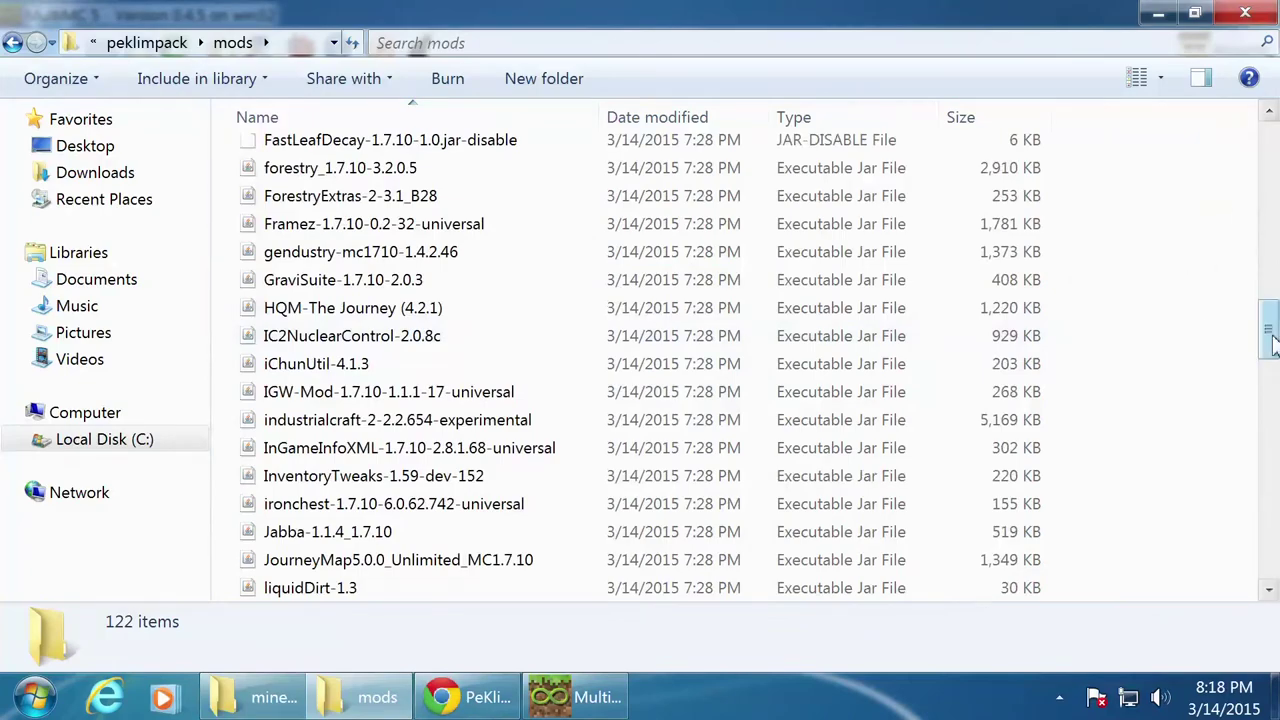
{"action": "scroll", "coordinate": [995, 330], "scroll_direction": "up", "scroll_amount": 20}
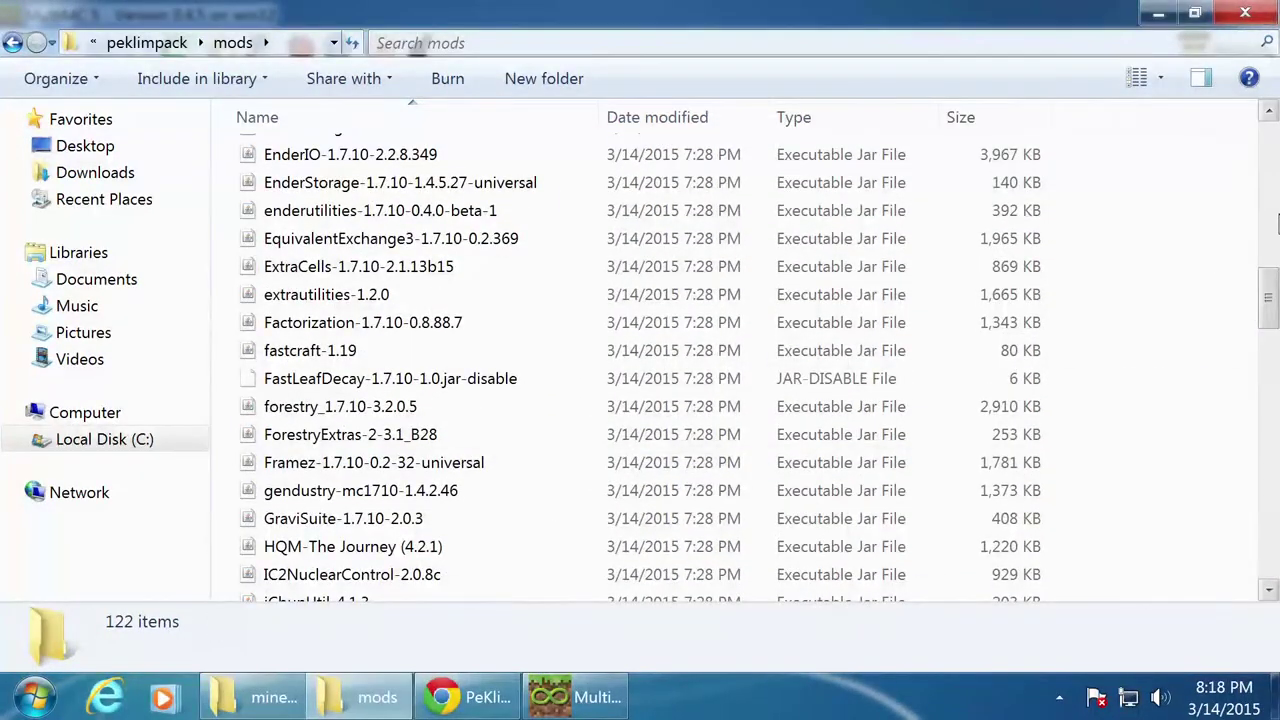
{"action": "left_click_drag", "start_coordinate": [1272, 330], "coordinate": [1272, 160]}
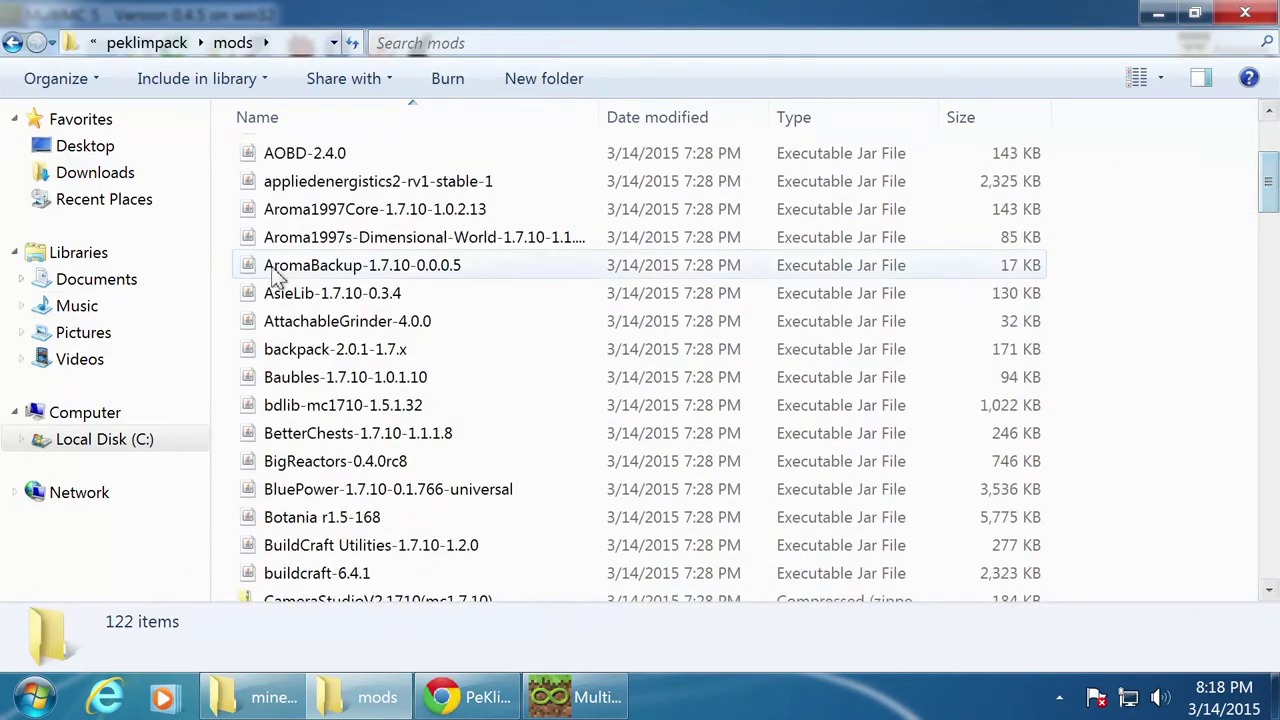
- Copy everything in the peklimpack mods folder except the 1.7.10, camerastudio, carpentersblocks, ic2 and railcraft subfolders
{"action": "left_click", "coordinate": [313, 278]}
{"action": "key", "text": "ctrl+a"}
{"action": "scroll", "coordinate": [313, 285], "scroll_direction": "up", "scroll_amount": 3}
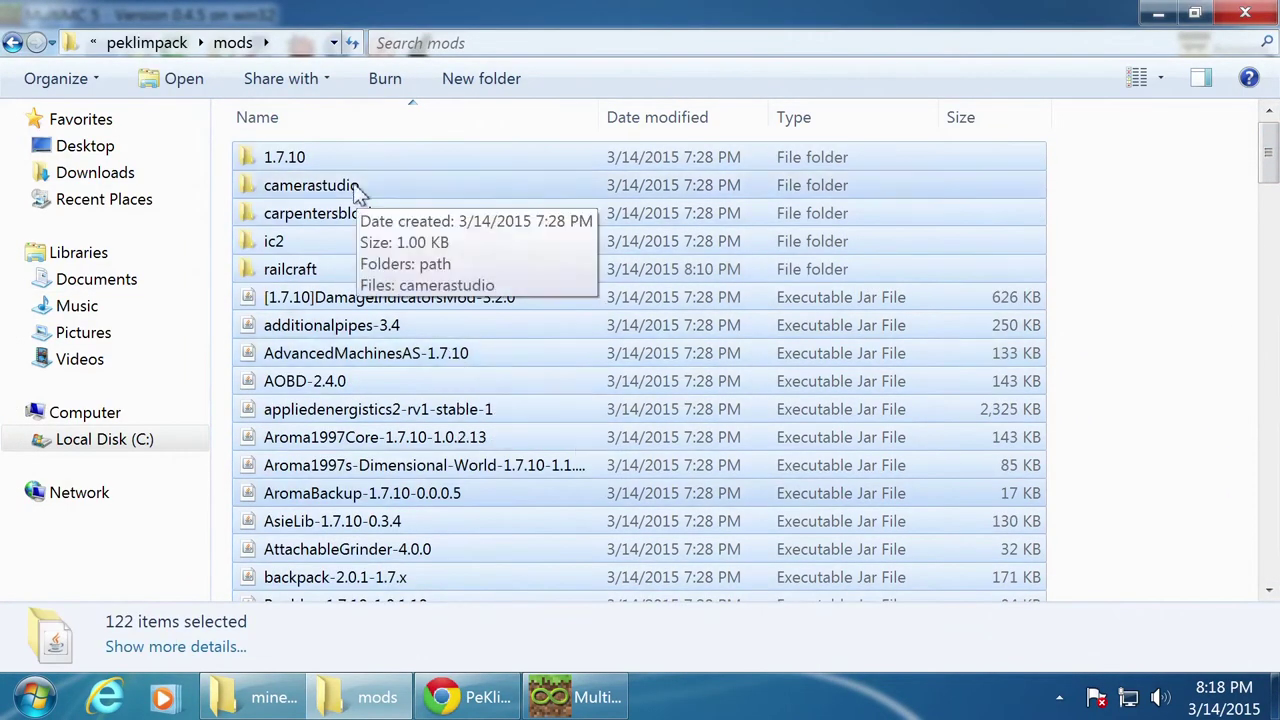
{"action": "left_click", "coordinate": [305, 160], "text": "ctrl"}
{"action": "left_click", "coordinate": [308, 187], "text": "ctrl"}
{"action": "left_click", "coordinate": [320, 212], "text": "ctrl"}
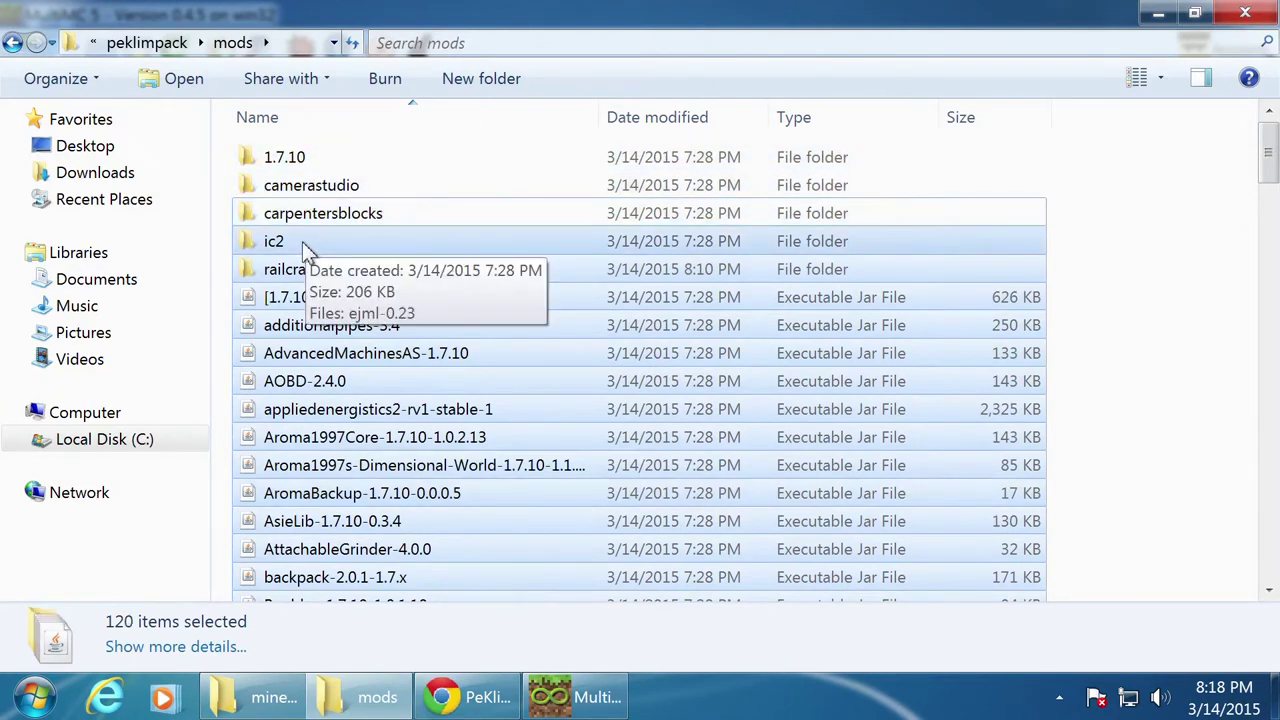
{"action": "left_click", "coordinate": [305, 244], "text": "ctrl"}
{"action": "left_click", "coordinate": [323, 270], "text": "ctrl"}
{"action": "right_click", "coordinate": [353, 334]}
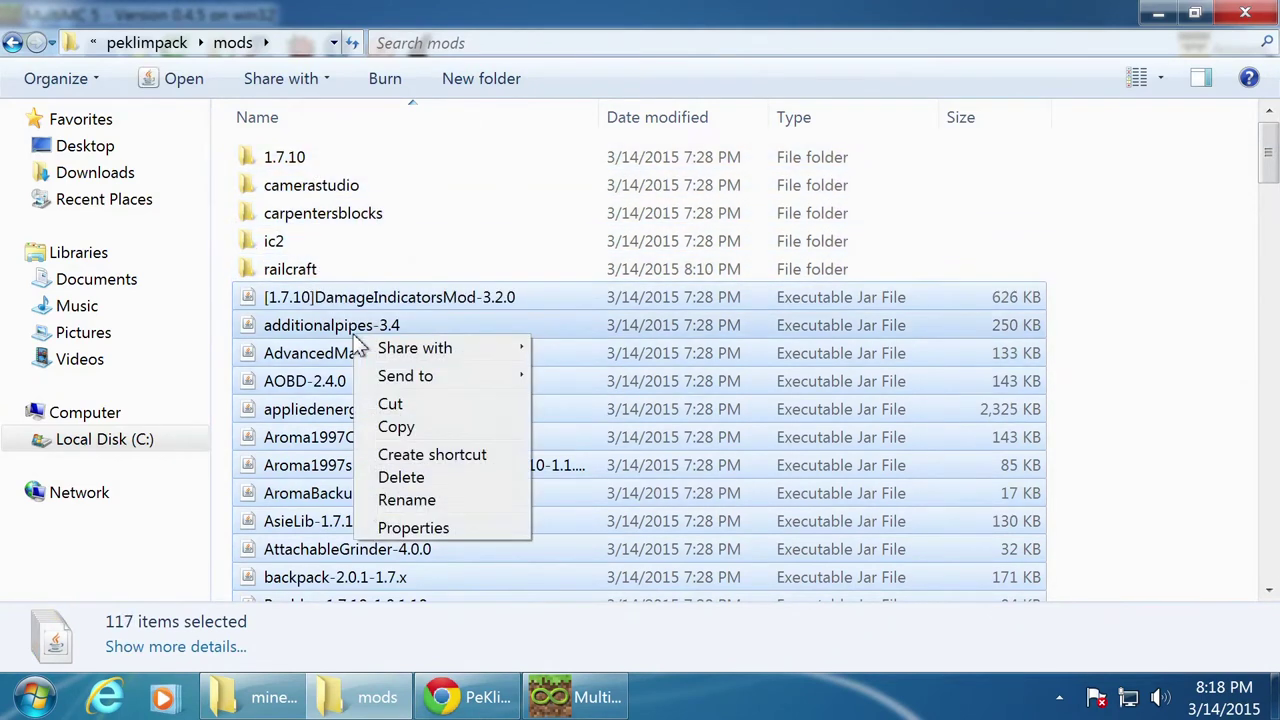
{"action": "left_click", "coordinate": [429, 428]}
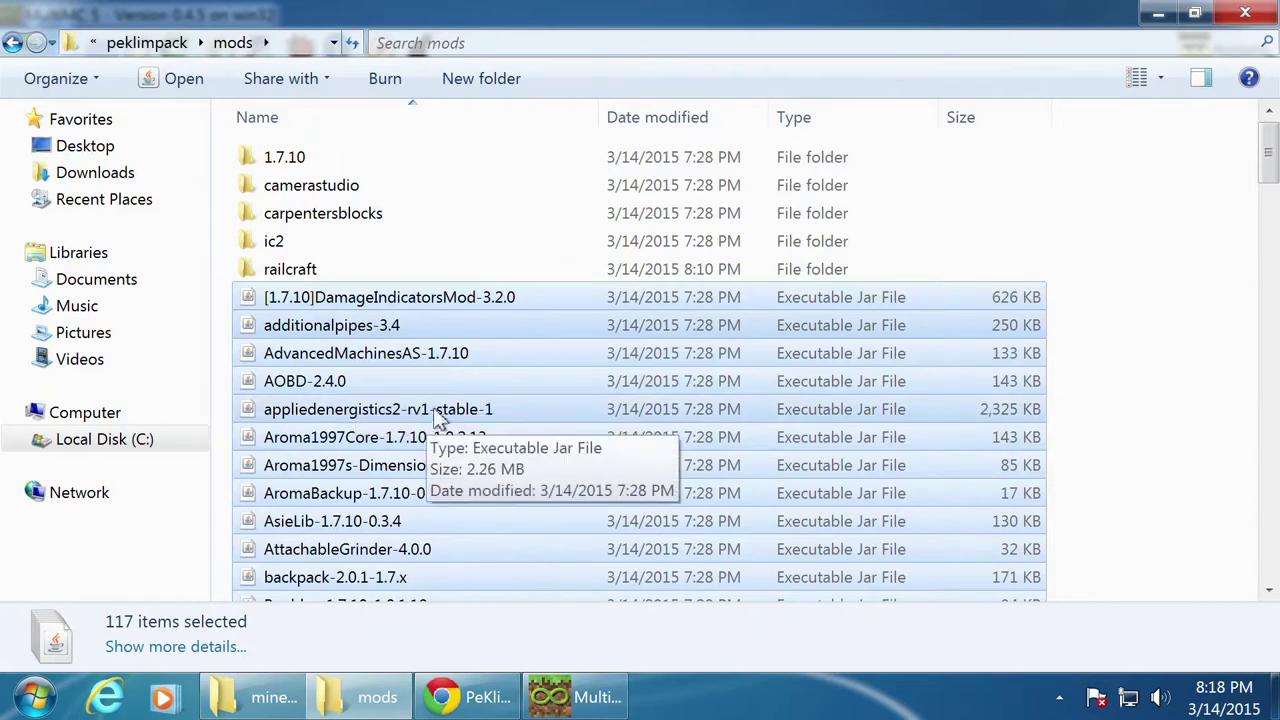
- Check the minecraft folder's path and its mods subfolder against the 1.7.10 instance in MultiMC
{"action": "left_click", "coordinate": [276, 703]}
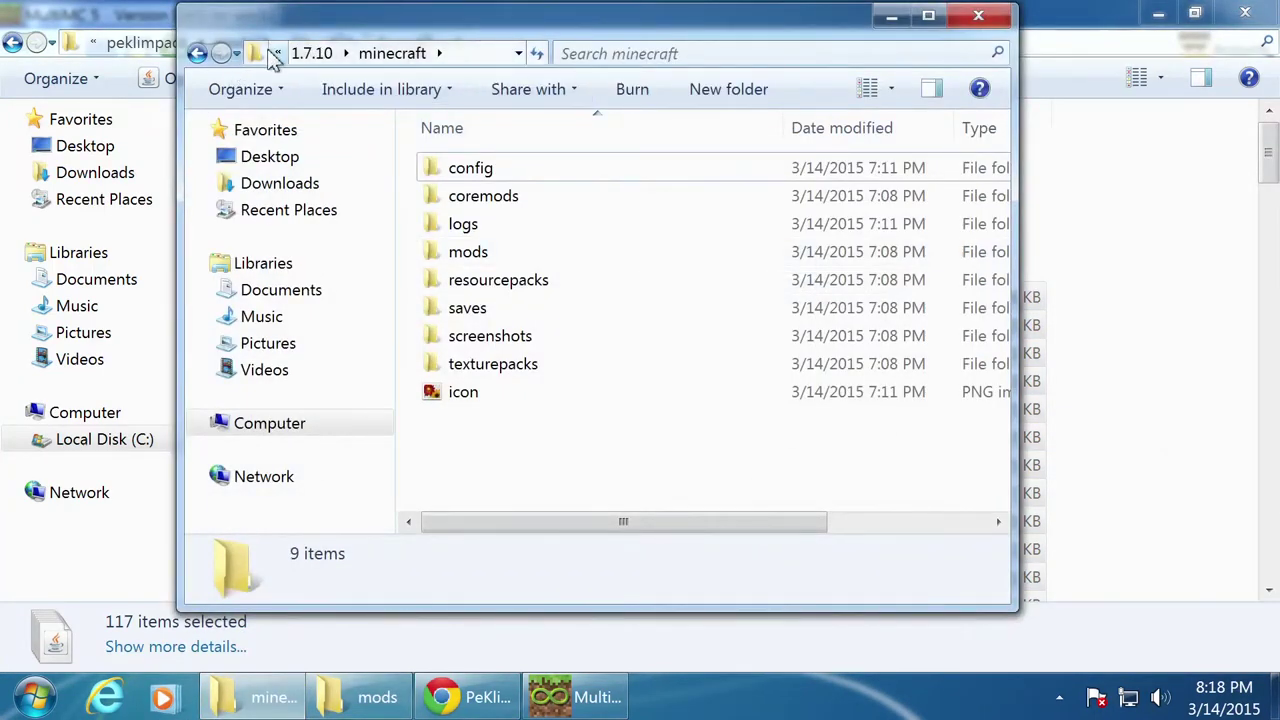
{"action": "left_click", "coordinate": [474, 58]}
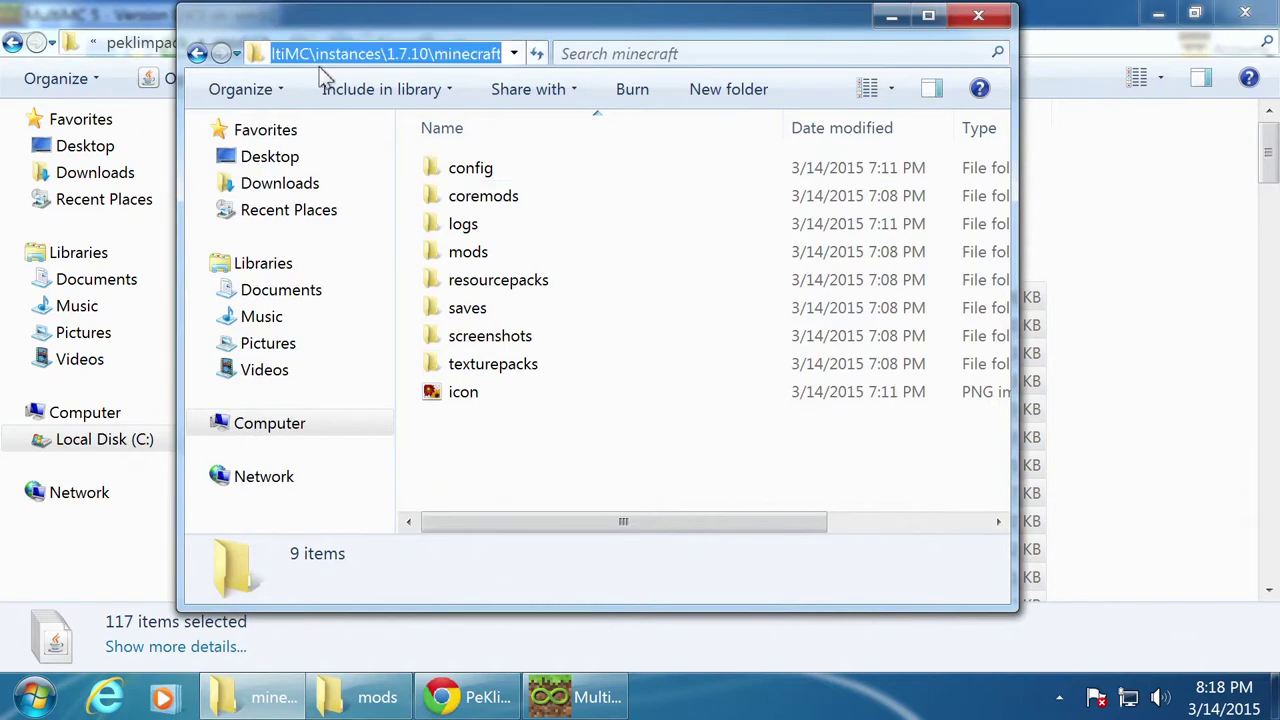
{"action": "left_click", "coordinate": [668, 256]}
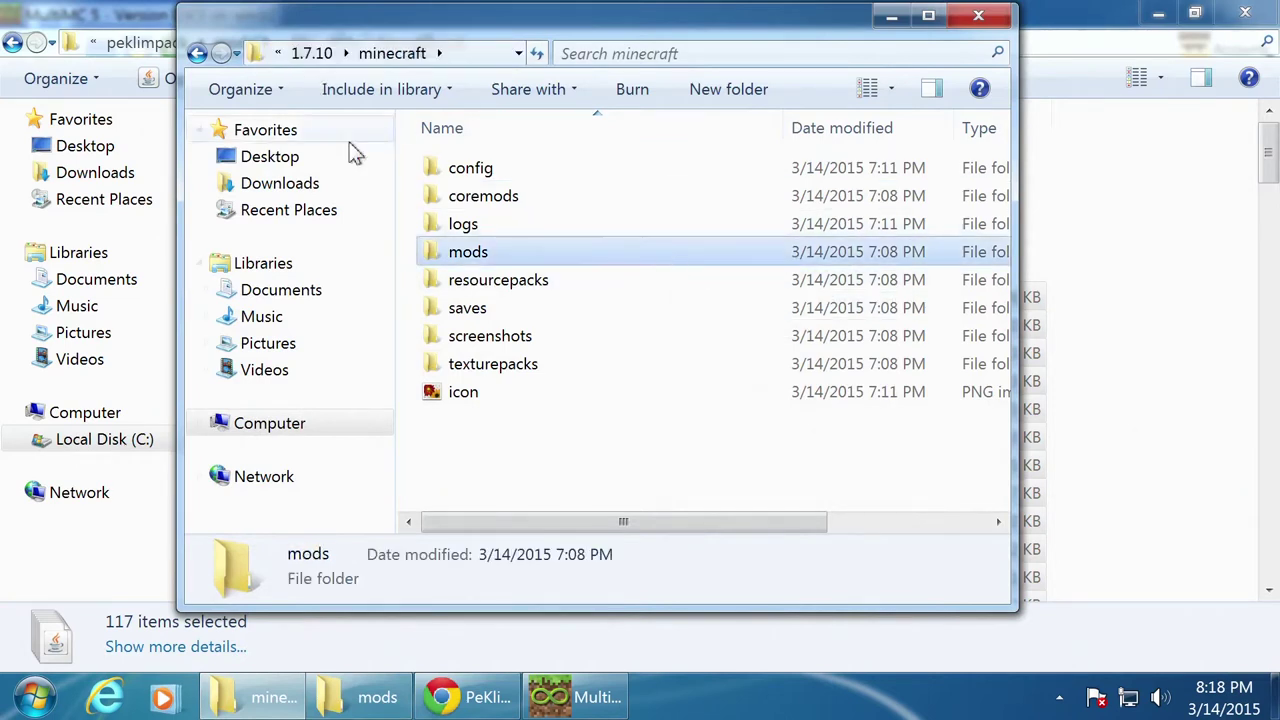
{"action": "left_click", "coordinate": [478, 258]}
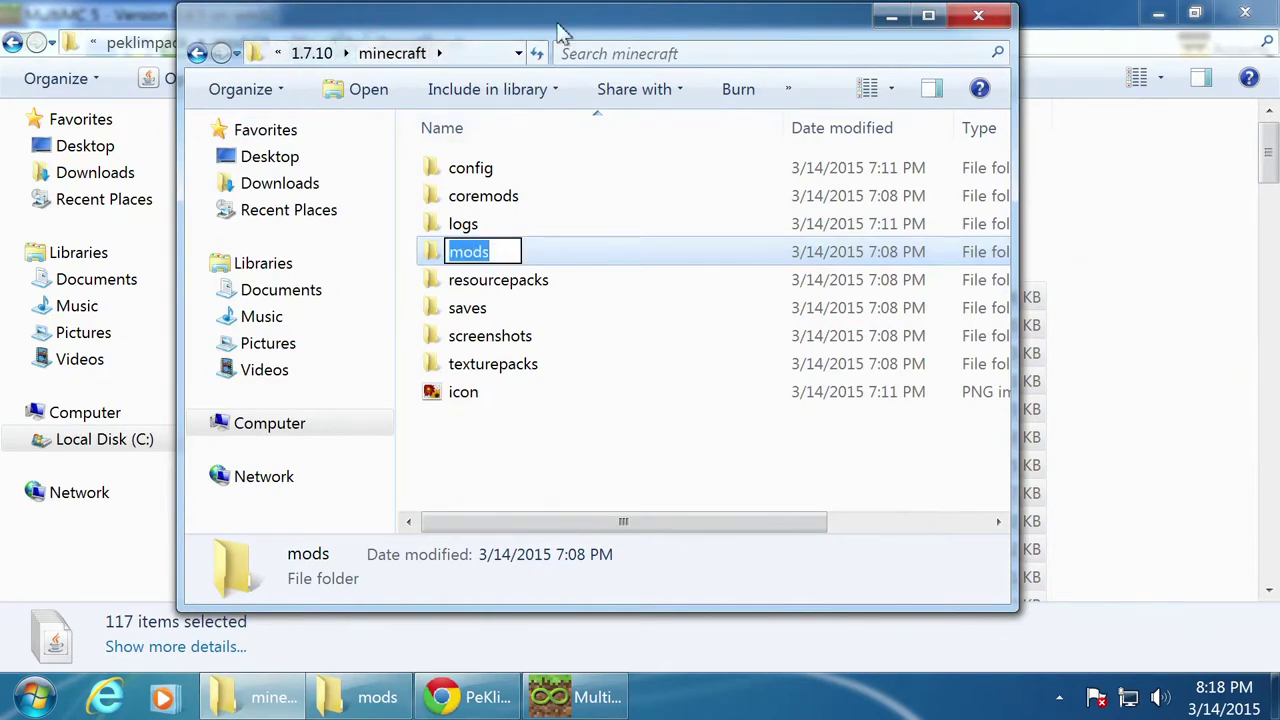
{"action": "left_click", "coordinate": [610, 310]}
{"action": "left_click", "coordinate": [595, 697]}
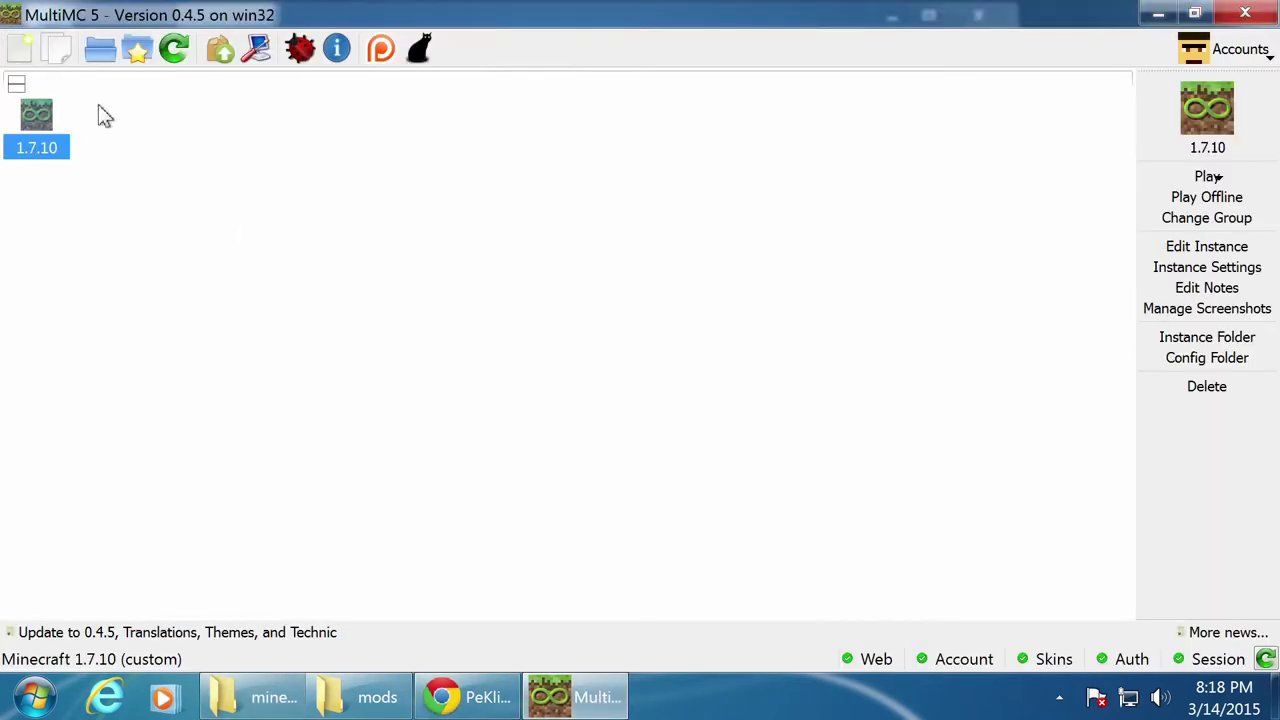
{"action": "left_click", "coordinate": [255, 697]}
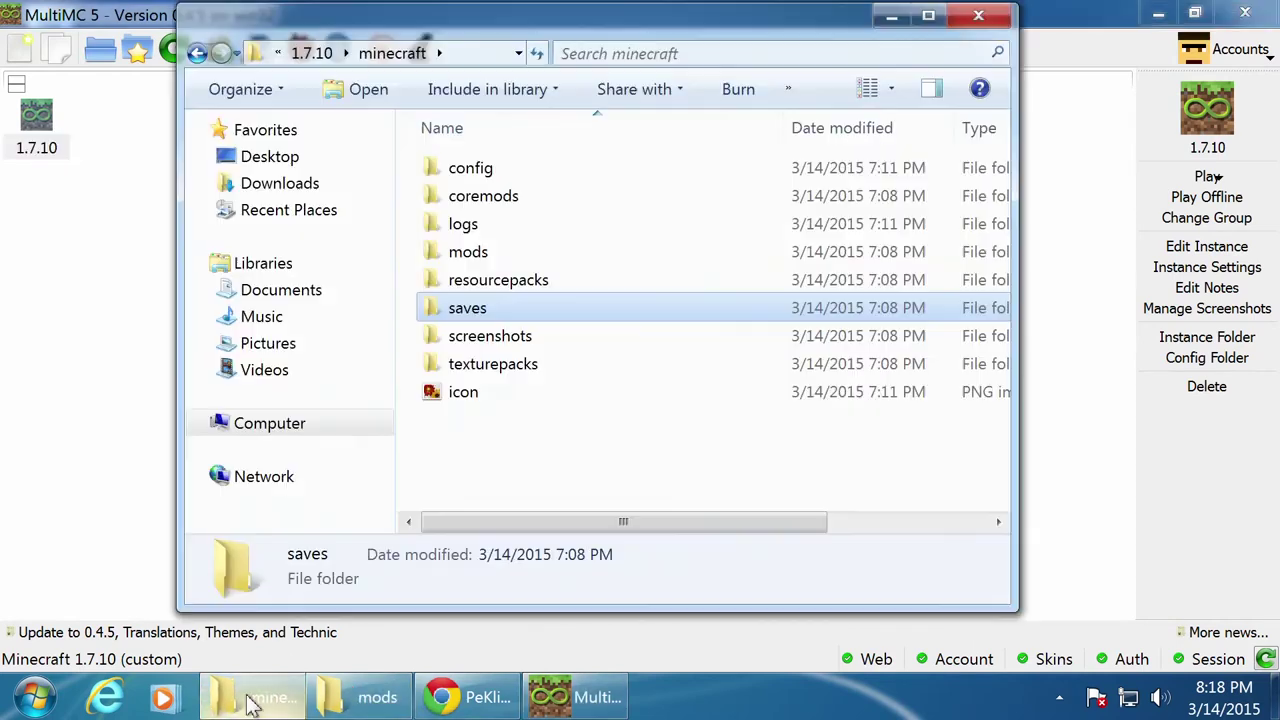
- Go up to the MultiMC folder and open instances\1.7.10\minecraft\mods
{"action": "left_click", "coordinate": [278, 54]}
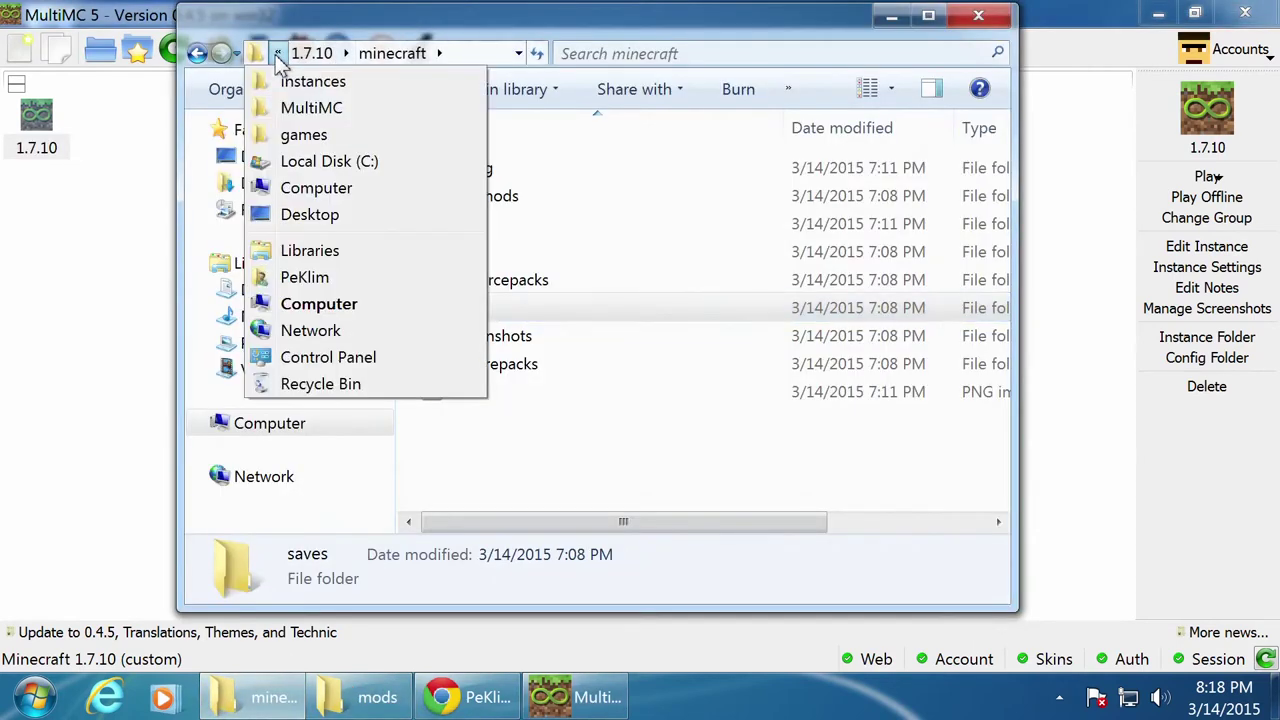
{"action": "left_click", "coordinate": [313, 107]}
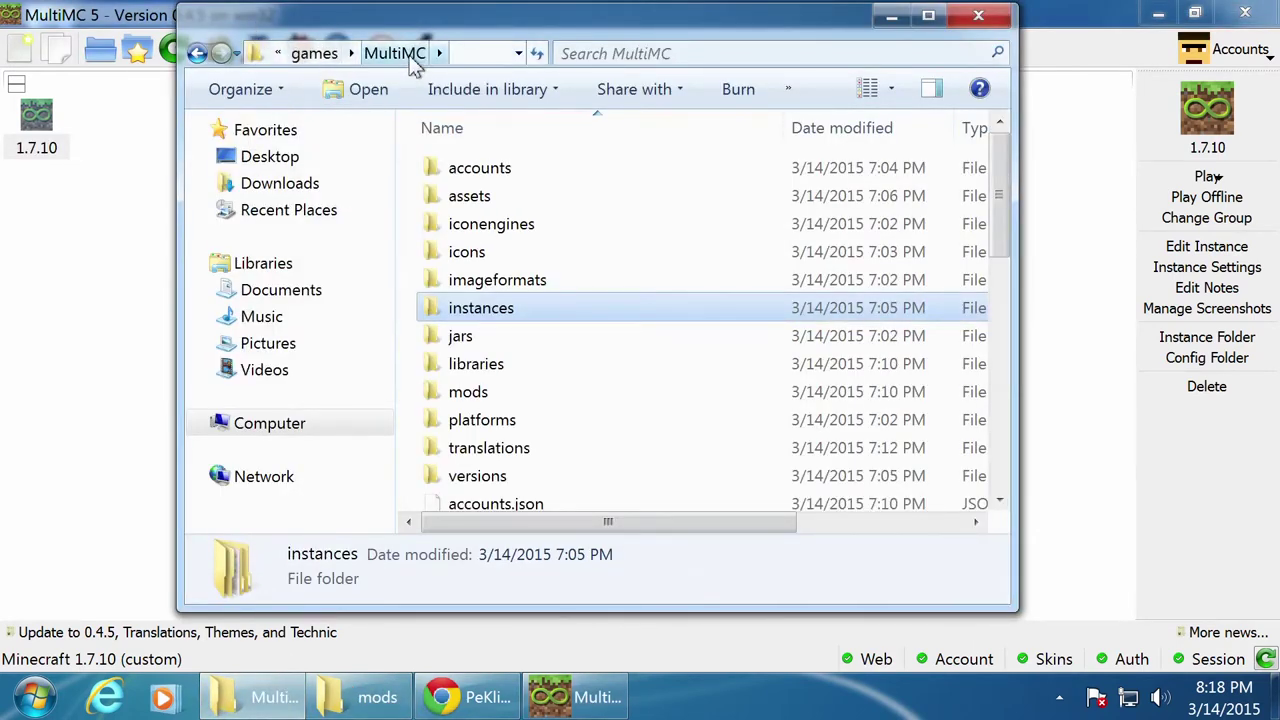
{"action": "double_click", "coordinate": [505, 312]}
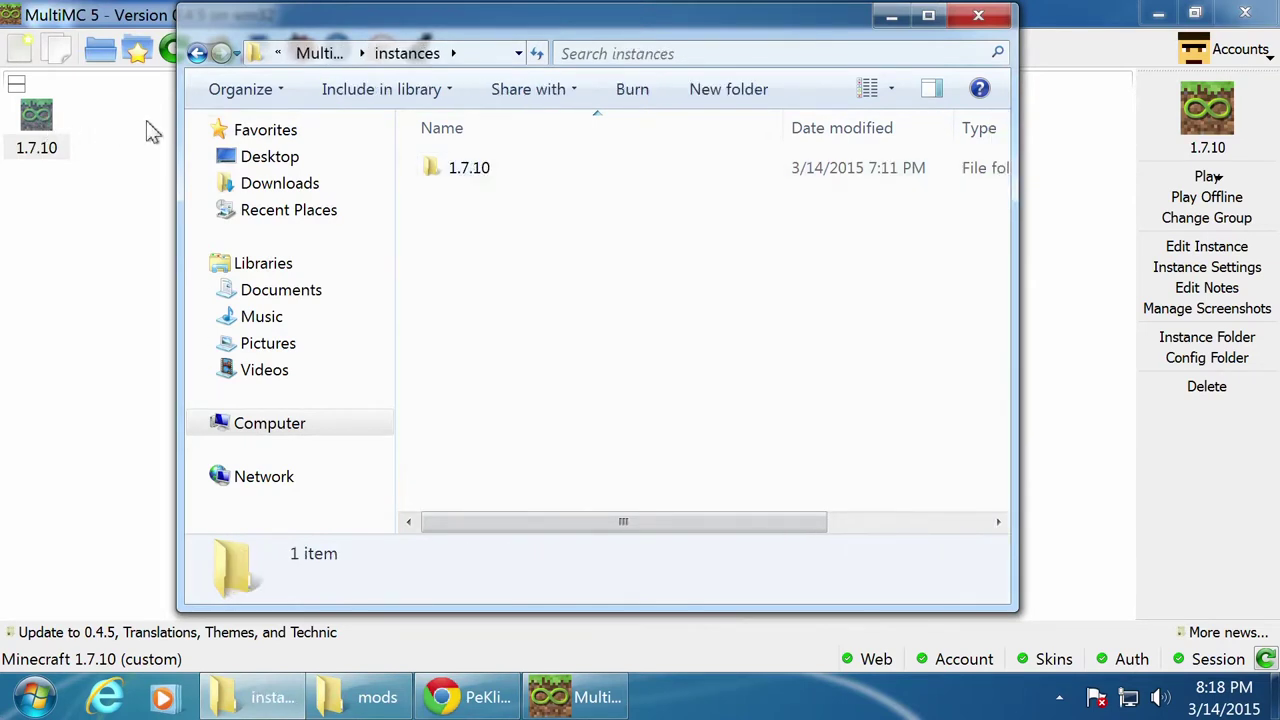
{"action": "double_click", "coordinate": [480, 172]}
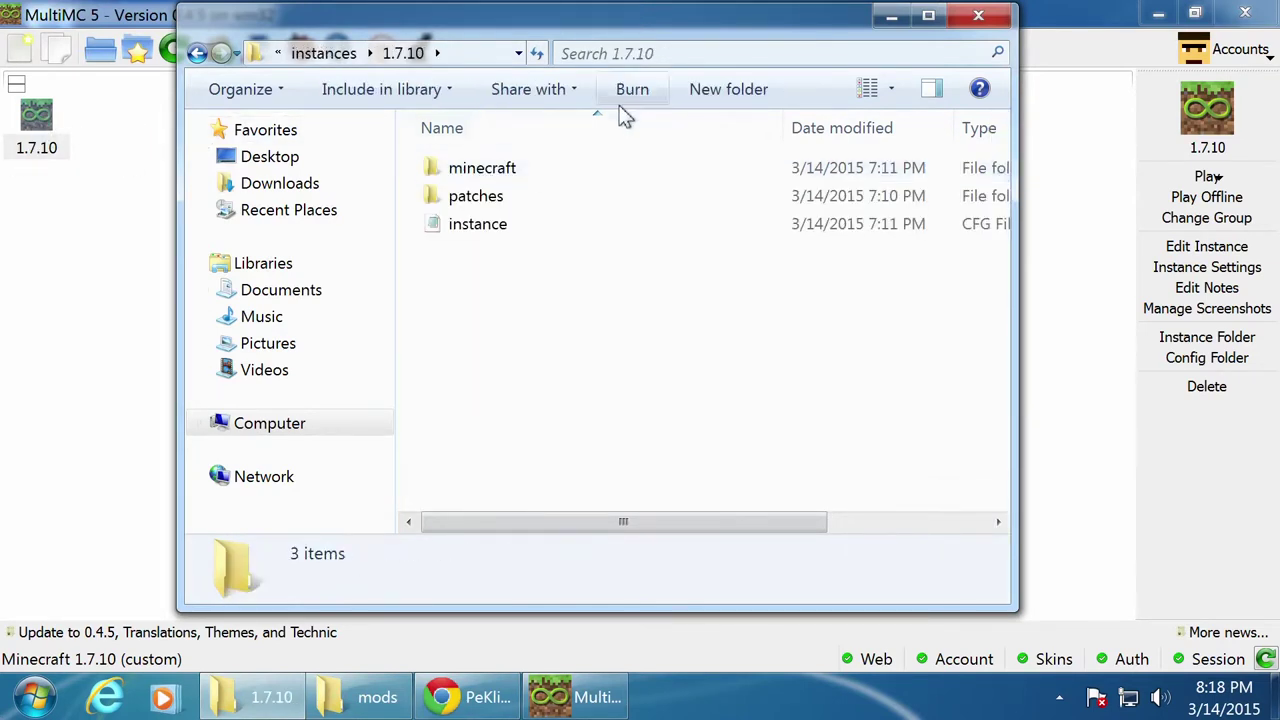
{"action": "double_click", "coordinate": [493, 180]}
{"action": "double_click", "coordinate": [428, 251]}
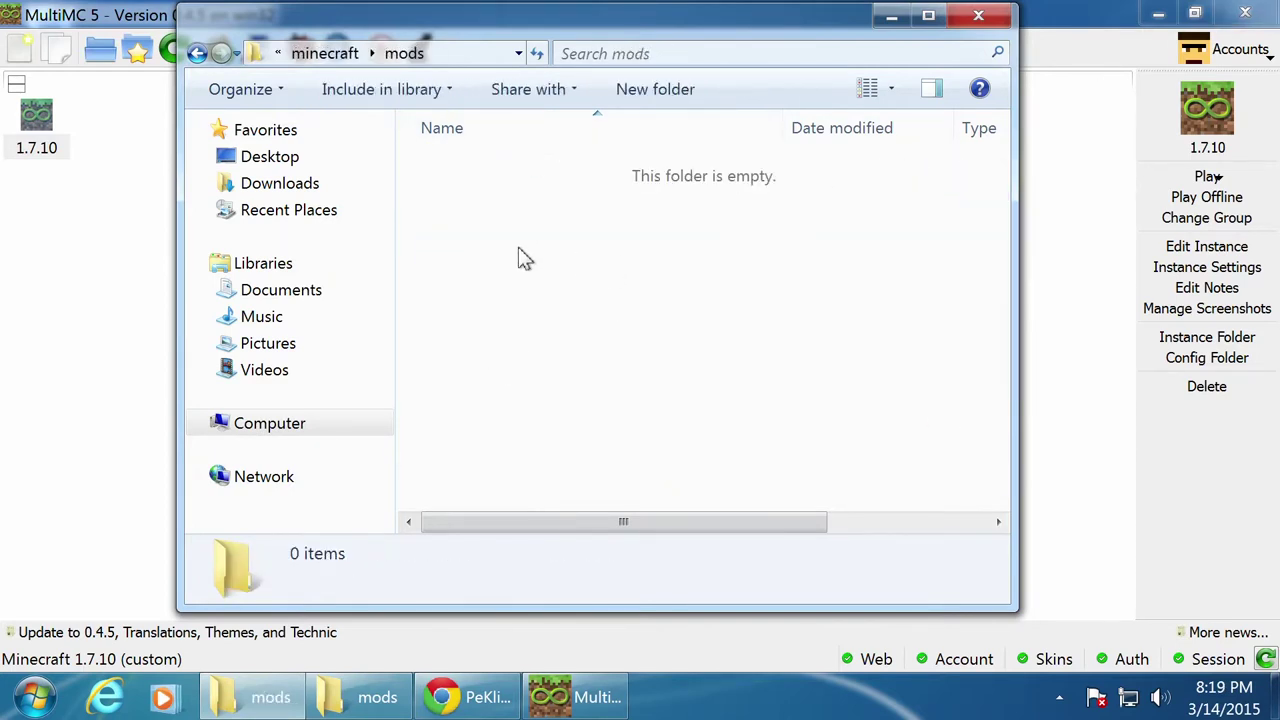
- Paste the copied mod files into the 1.7.10 instance's mods folder, check the list and minimize the folder window
{"action": "right_click", "coordinate": [532, 282]}
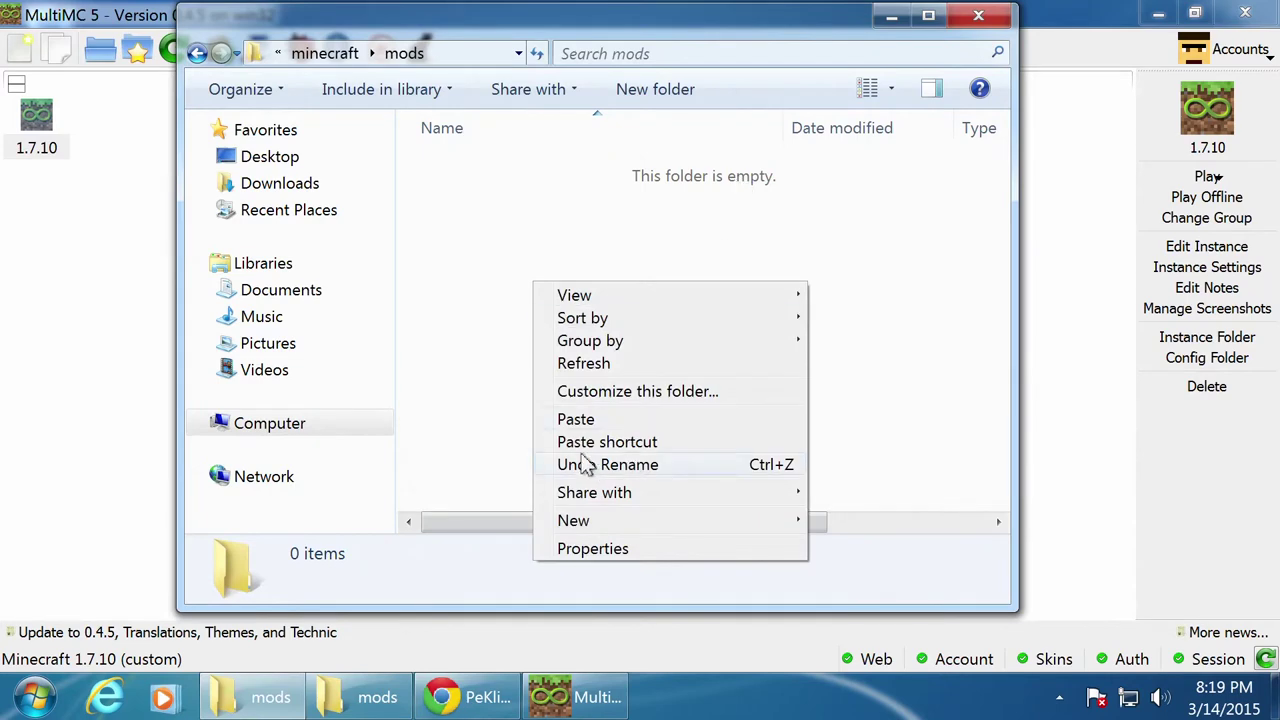
{"action": "left_click", "coordinate": [586, 418]}
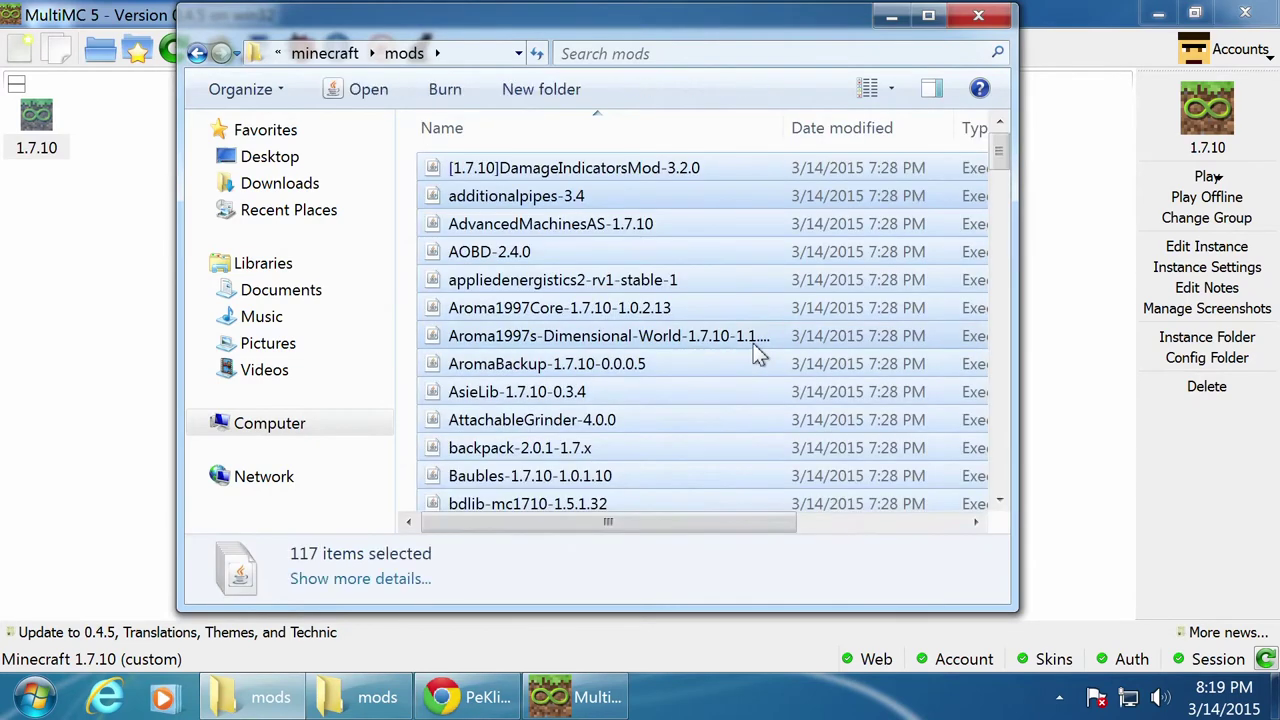
{"action": "left_click", "coordinate": [703, 262]}
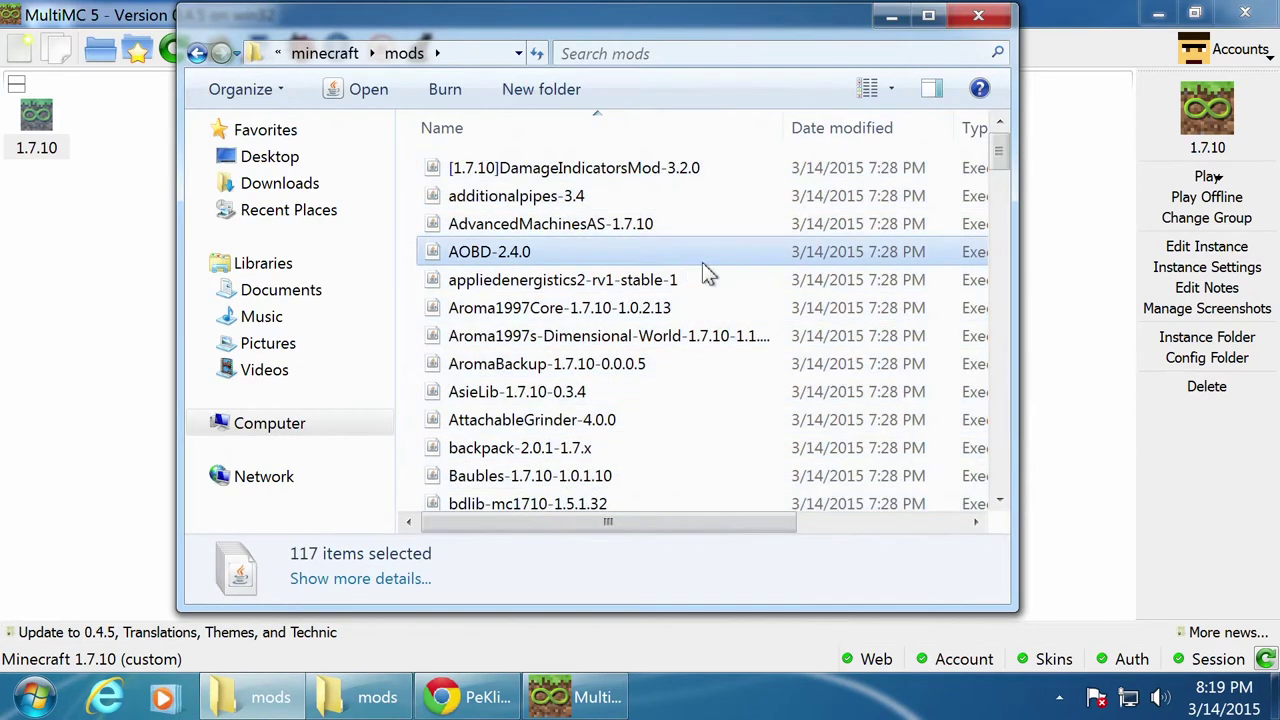
{"action": "scroll", "coordinate": [704, 281], "scroll_direction": "down", "scroll_amount": 4}
{"action": "scroll", "coordinate": [704, 281], "scroll_direction": "up", "scroll_amount": 3}
{"action": "scroll", "coordinate": [700, 290], "scroll_direction": "down", "scroll_amount": 3}
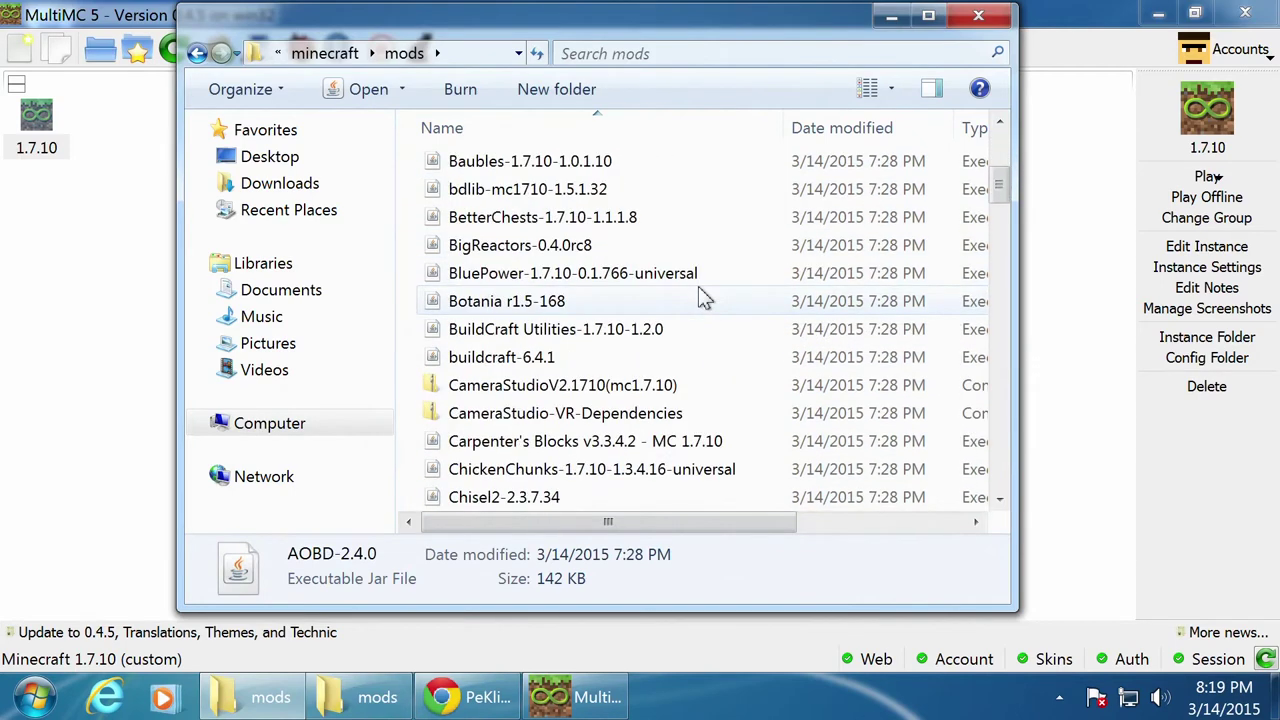
{"action": "left_click", "coordinate": [891, 16]}
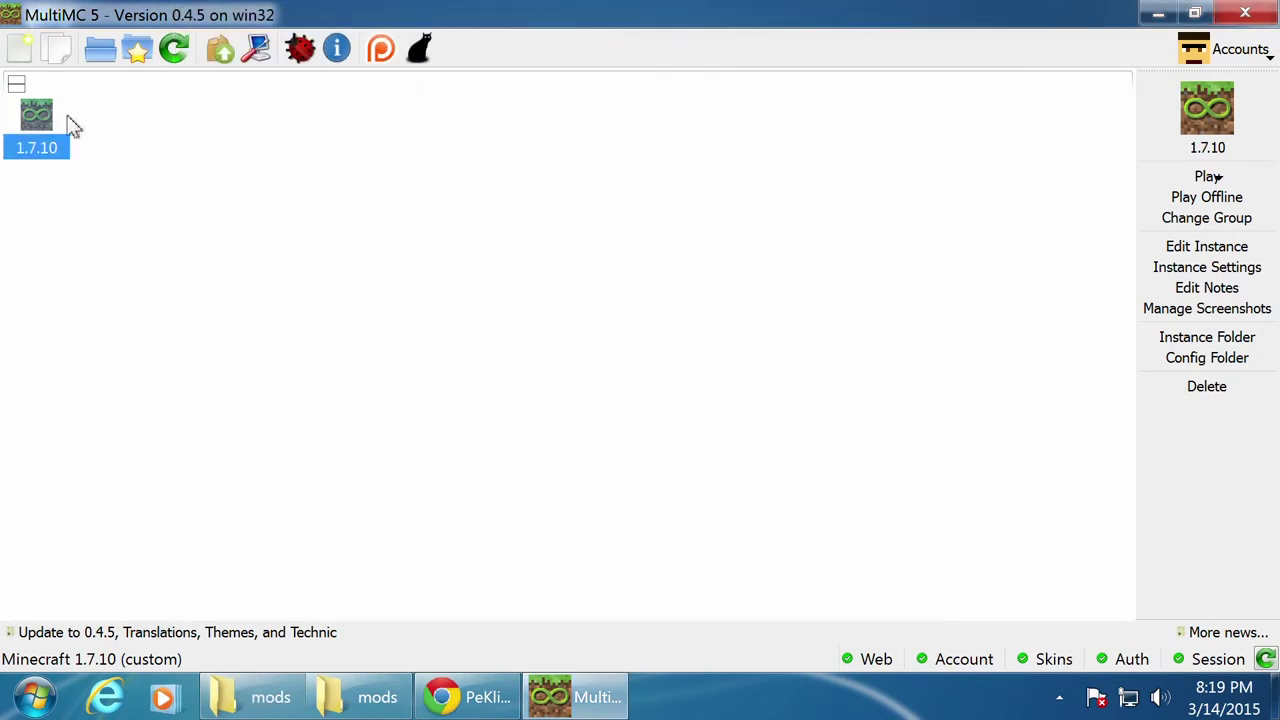
- Widen the 1.7.10 instance's loader mods list to show full mod names and disable the StopGap mod
{"action": "left_click", "coordinate": [1203, 256]}
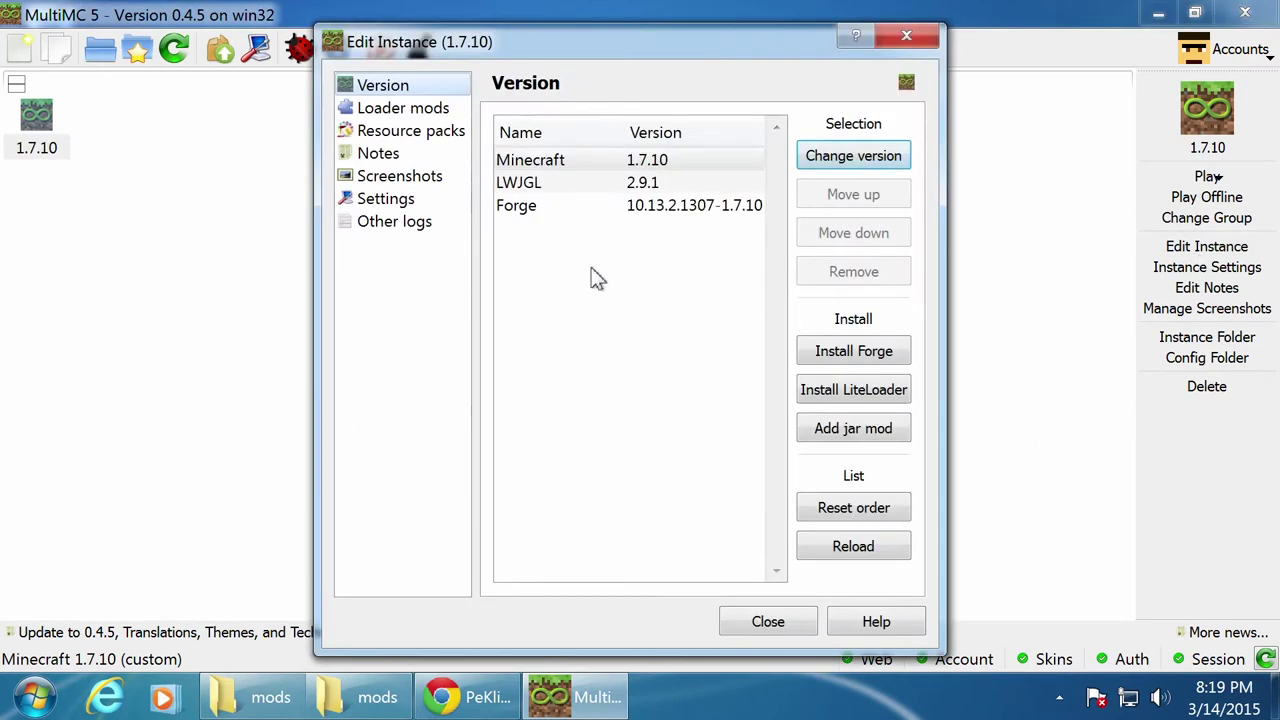
{"action": "left_click", "coordinate": [392, 110]}
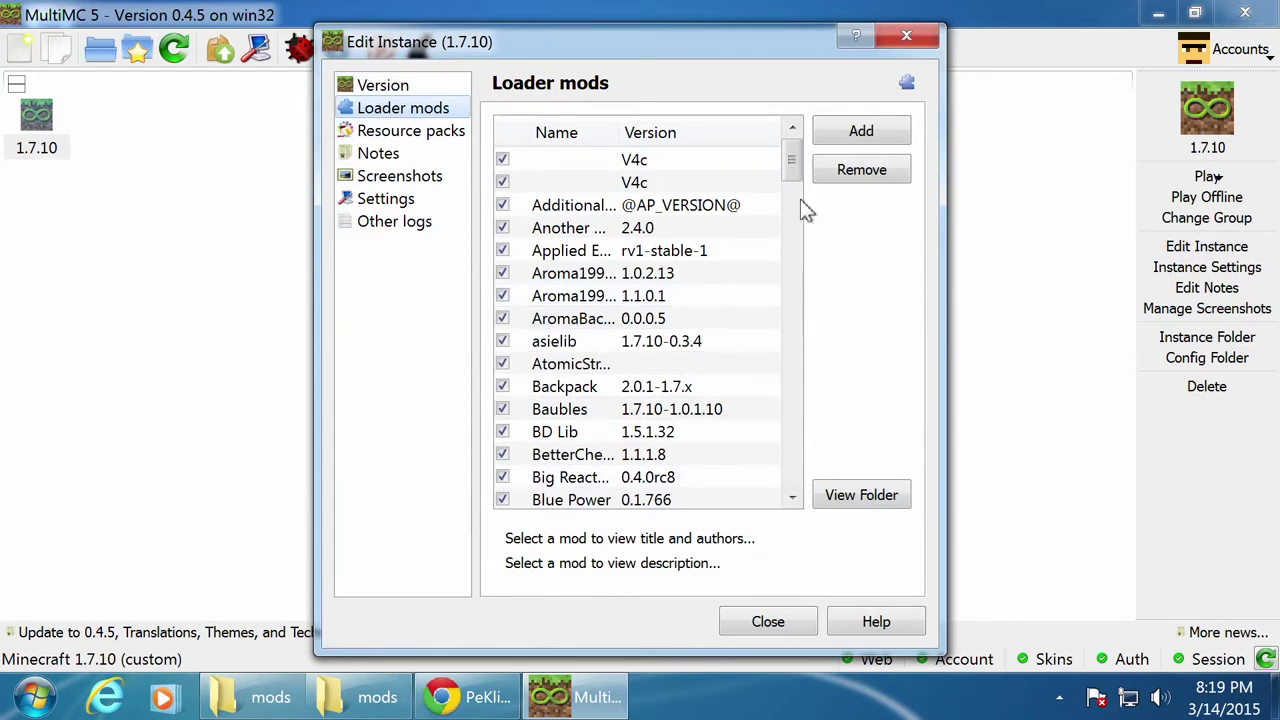
{"action": "left_click_drag", "start_coordinate": [800, 207], "coordinate": [814, 471]}
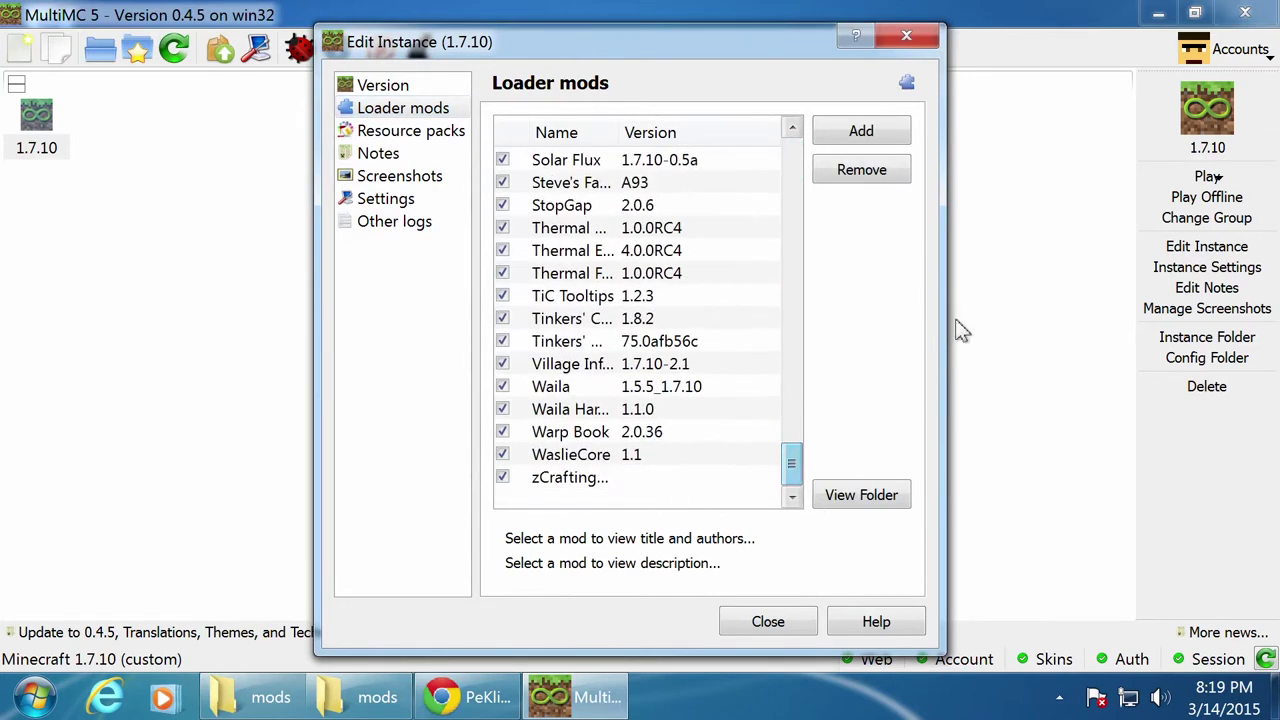
{"action": "left_click_drag", "start_coordinate": [940, 320], "coordinate": [1170, 310]}
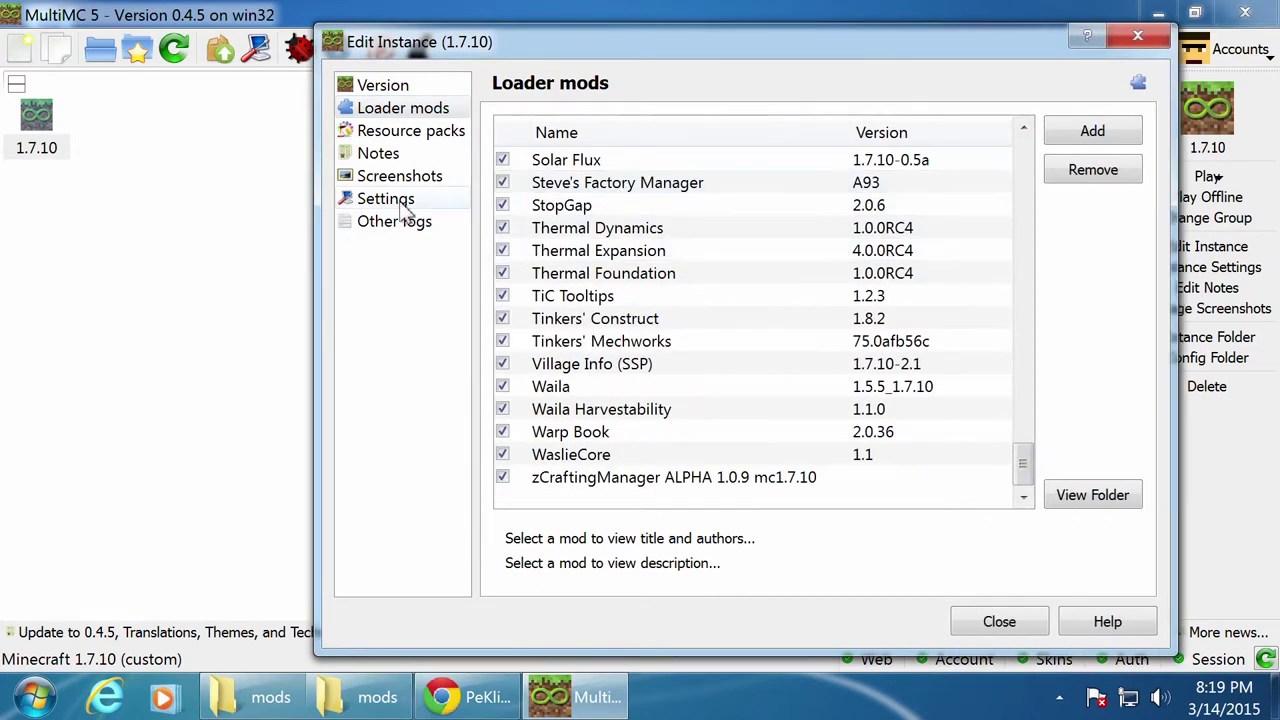
{"action": "left_click", "coordinate": [502, 206]}
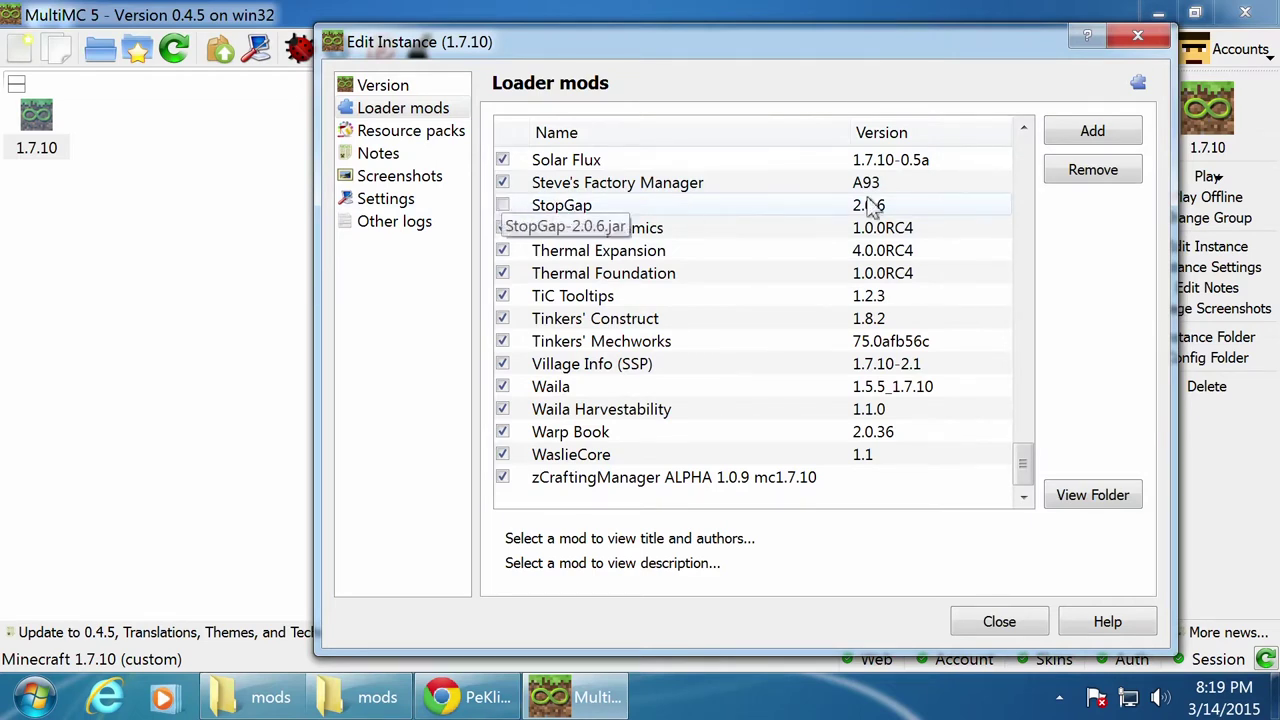
- Re-enable the StopGap mod and return to the beginning of the loader mods list
{"action": "left_click", "coordinate": [507, 210]}
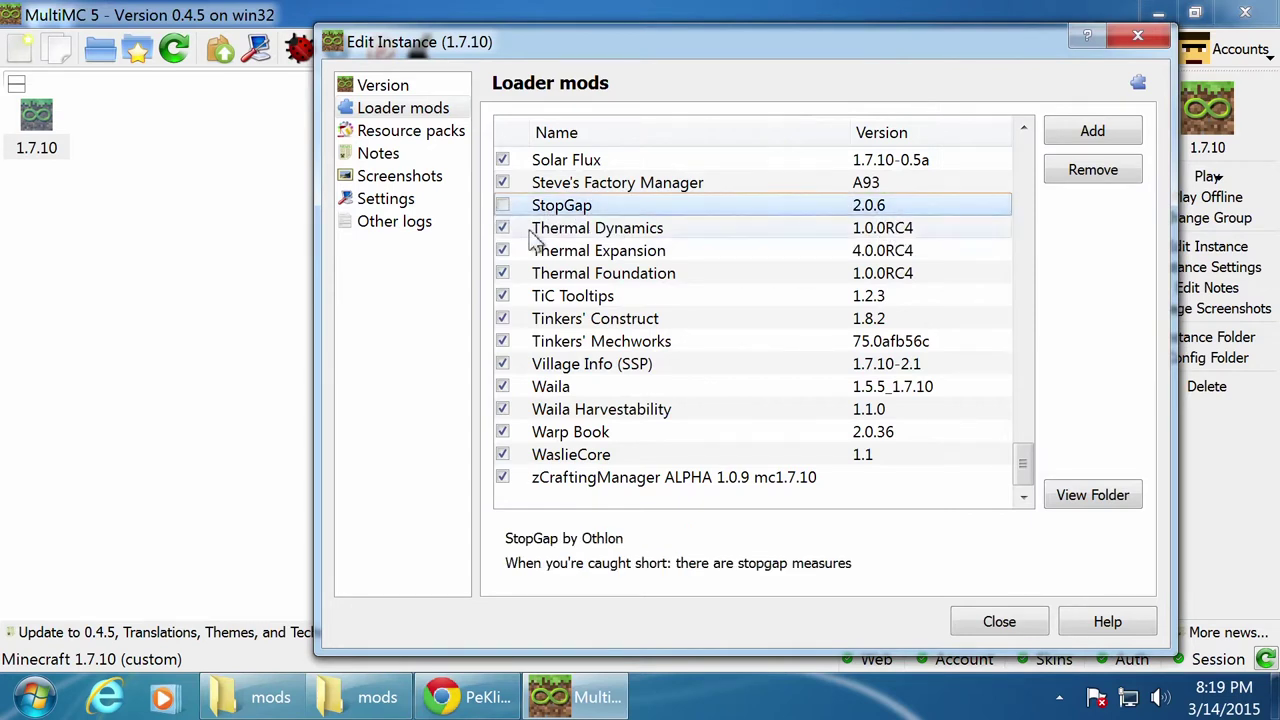
{"action": "left_click", "coordinate": [504, 207]}
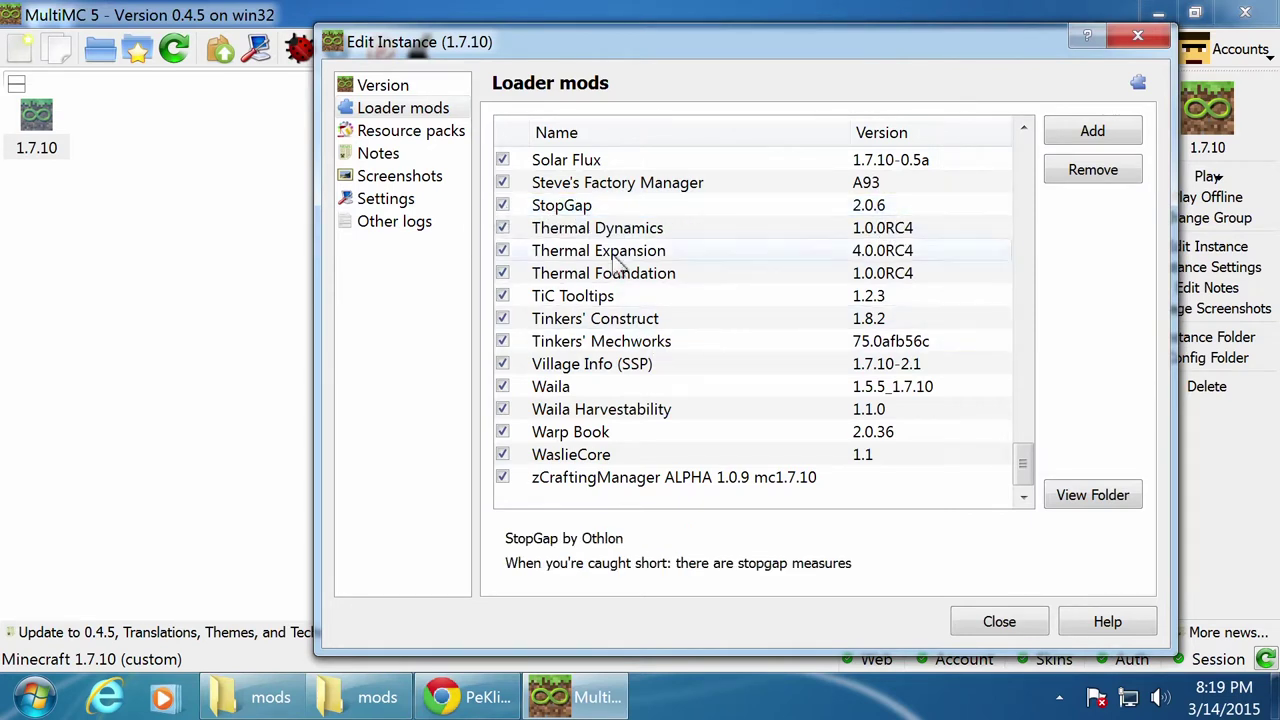
{"action": "left_click_drag", "start_coordinate": [1024, 480], "coordinate": [1020, 140]}
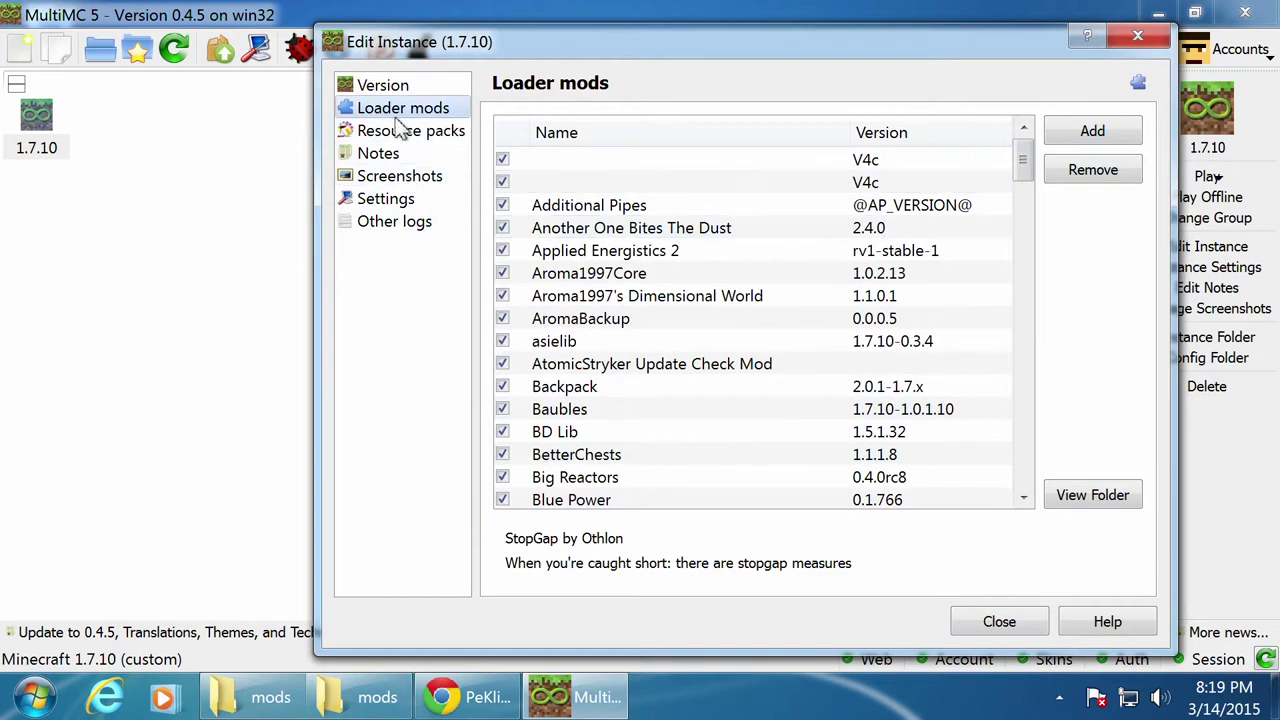
- Enable the 1.7.10 instance's own memory settings with a maximum allocation of 4096 MB and close the instance editor
{"action": "left_click", "coordinate": [400, 86]}
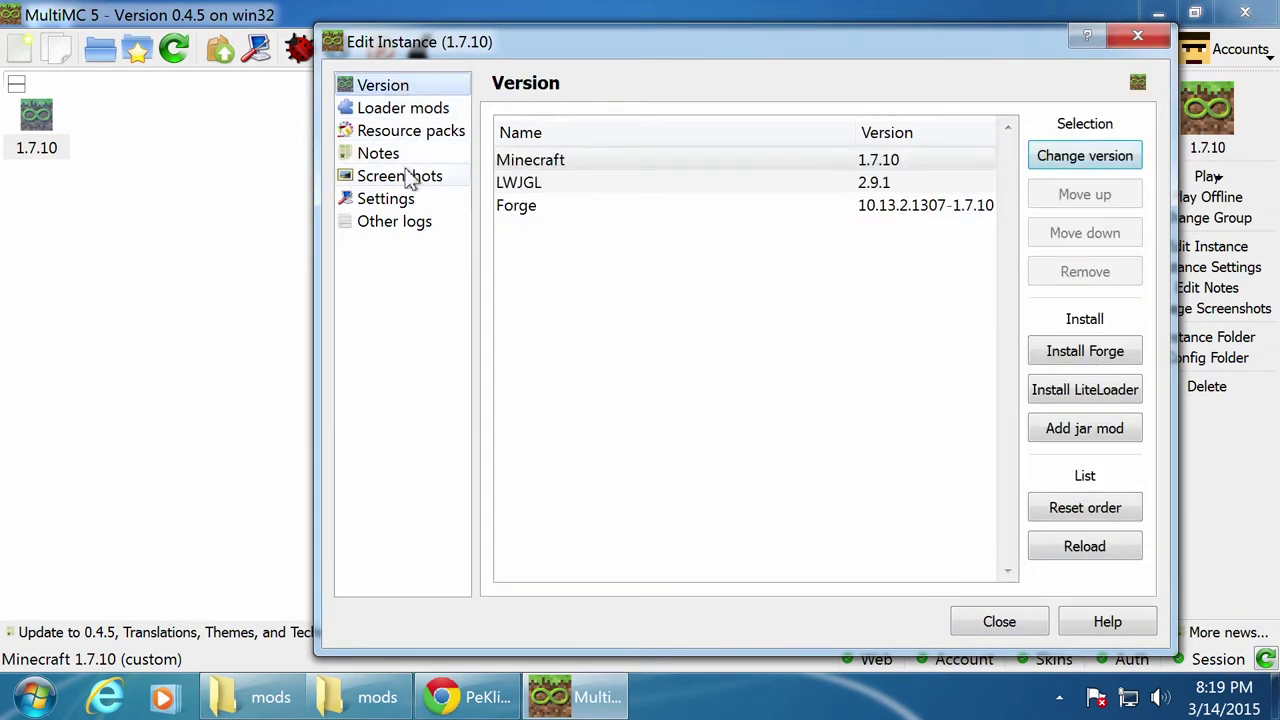
{"action": "left_click", "coordinate": [388, 199]}
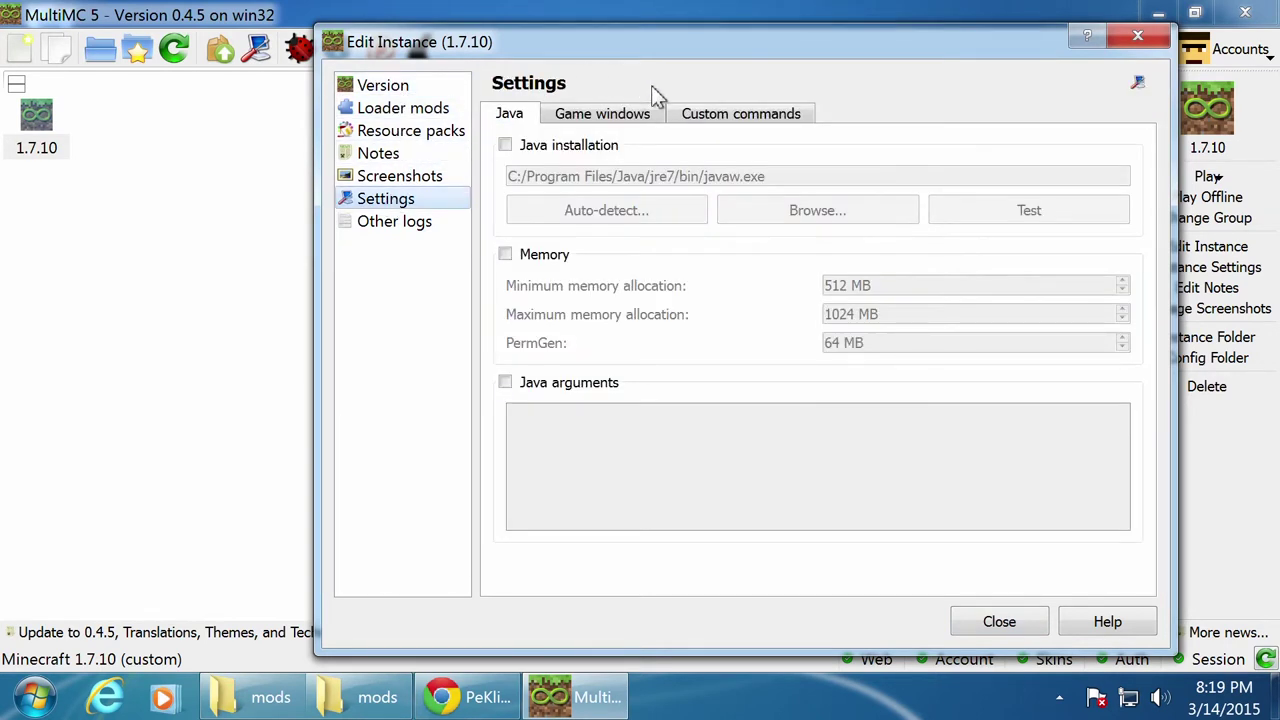
{"action": "left_click", "coordinate": [506, 254]}
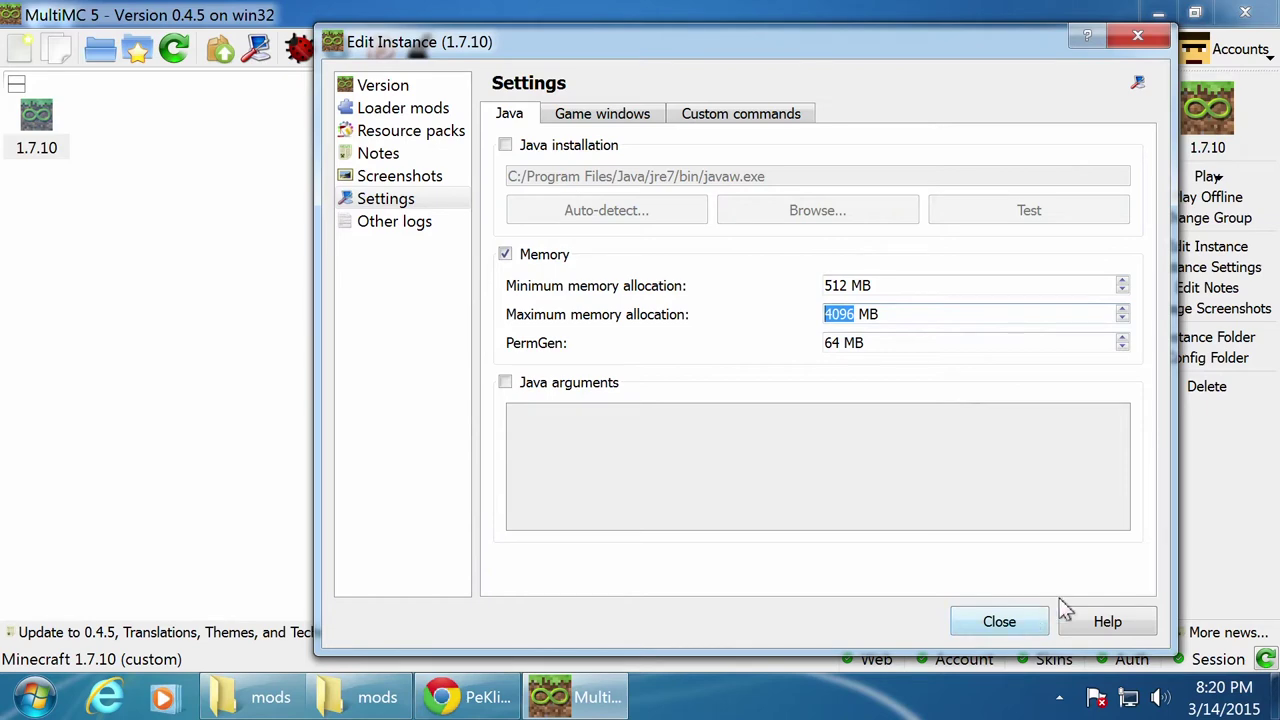
{"action": "left_click", "coordinate": [1000, 622]}
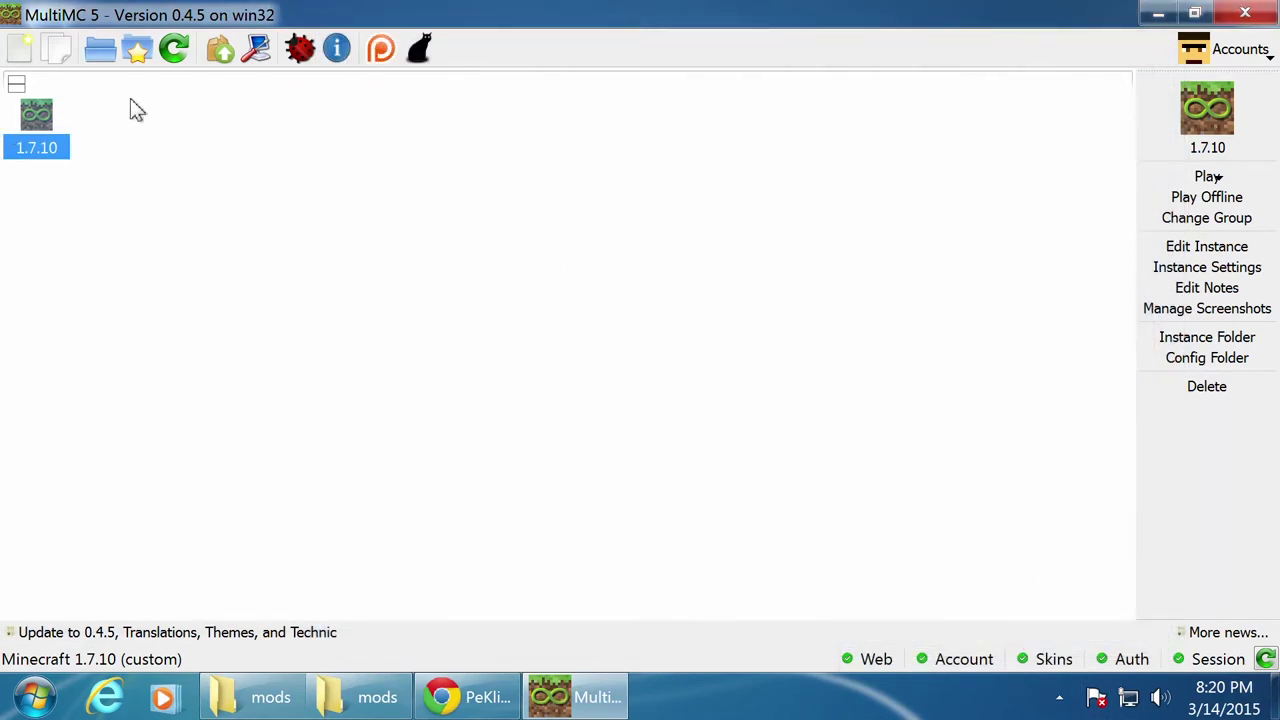
- Launch the 1.7.10 instance and check its console log and game window while it loads
{"action": "double_click", "coordinate": [42, 120]}
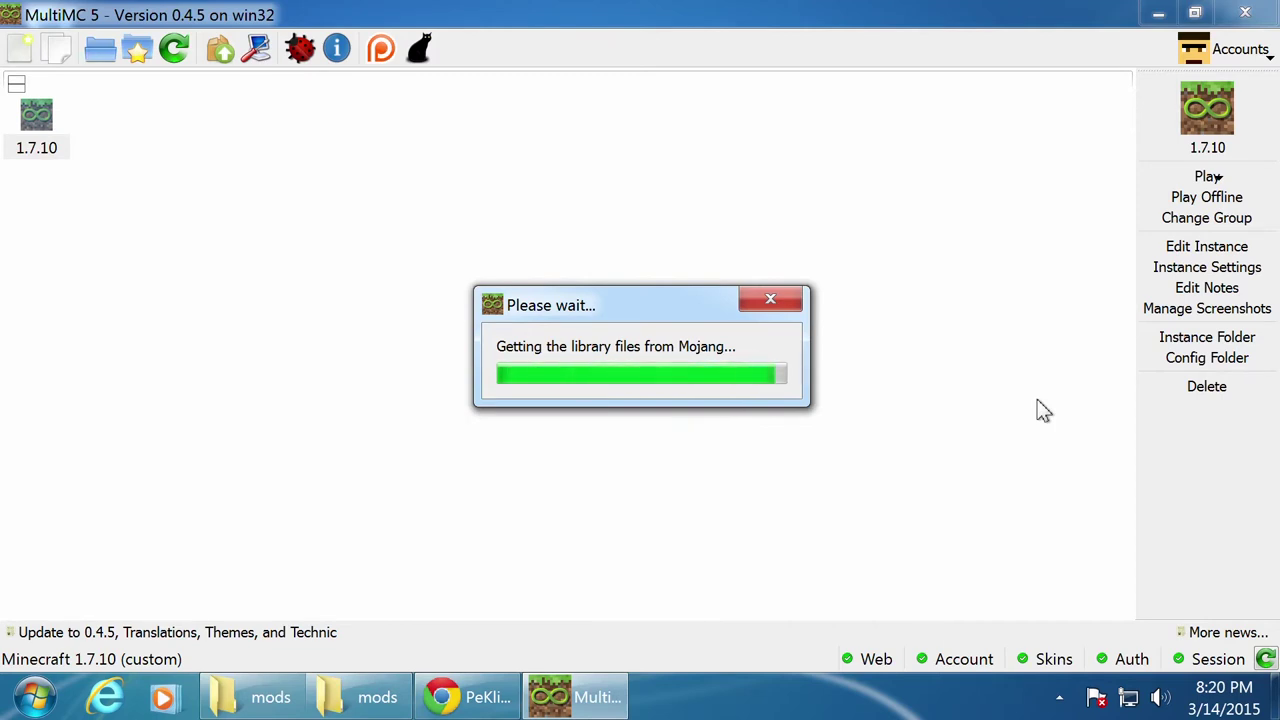
{"action": "left_click", "coordinate": [350, 700]}
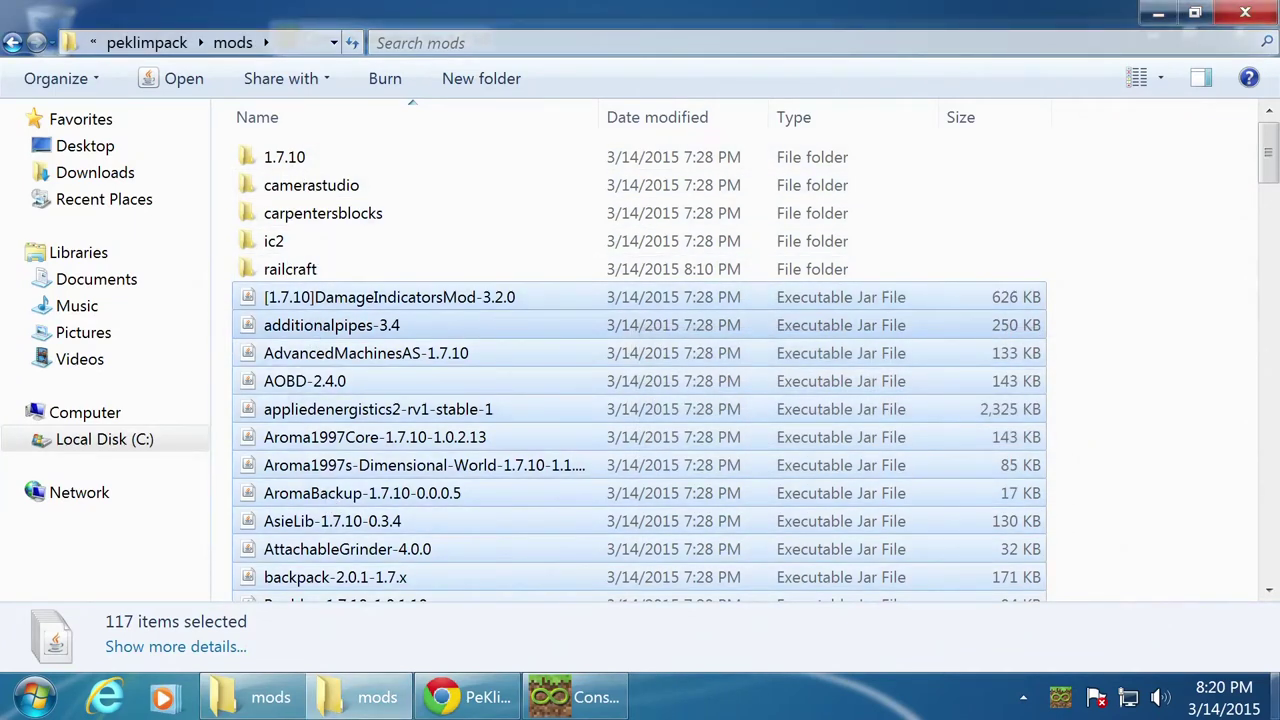
{"action": "left_click", "coordinate": [583, 690]}
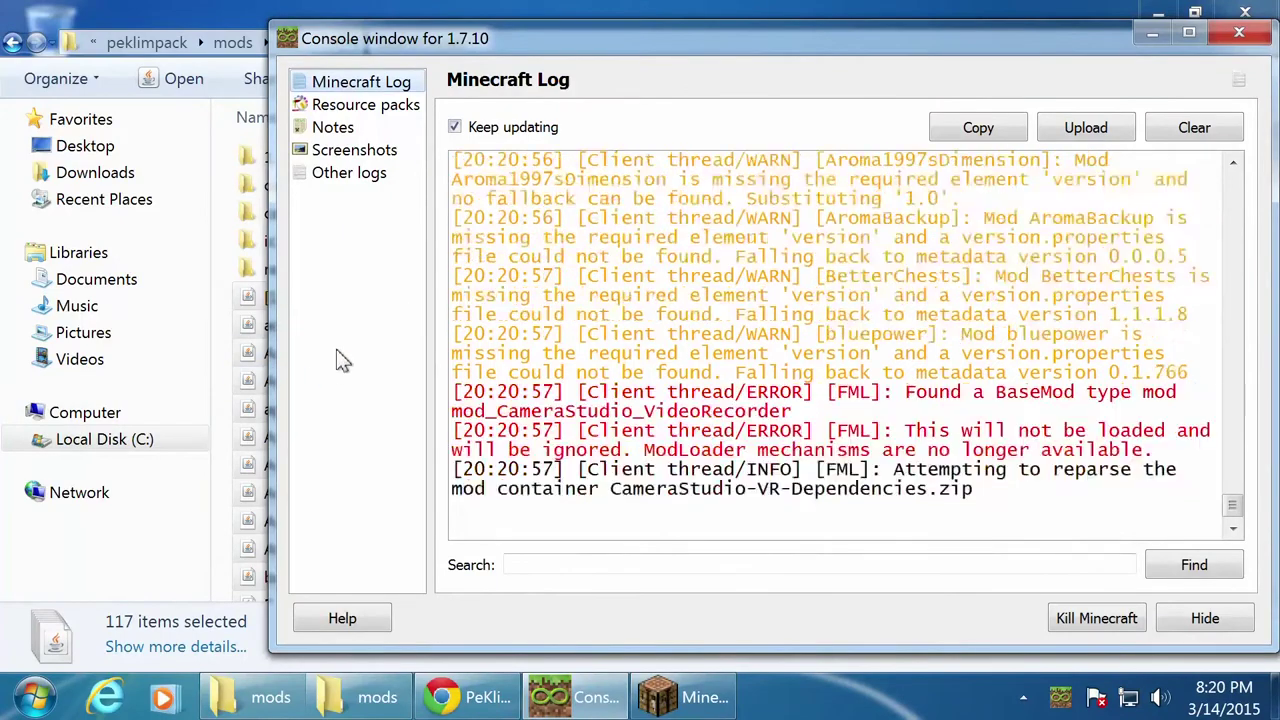
{"action": "left_click", "coordinate": [700, 697]}
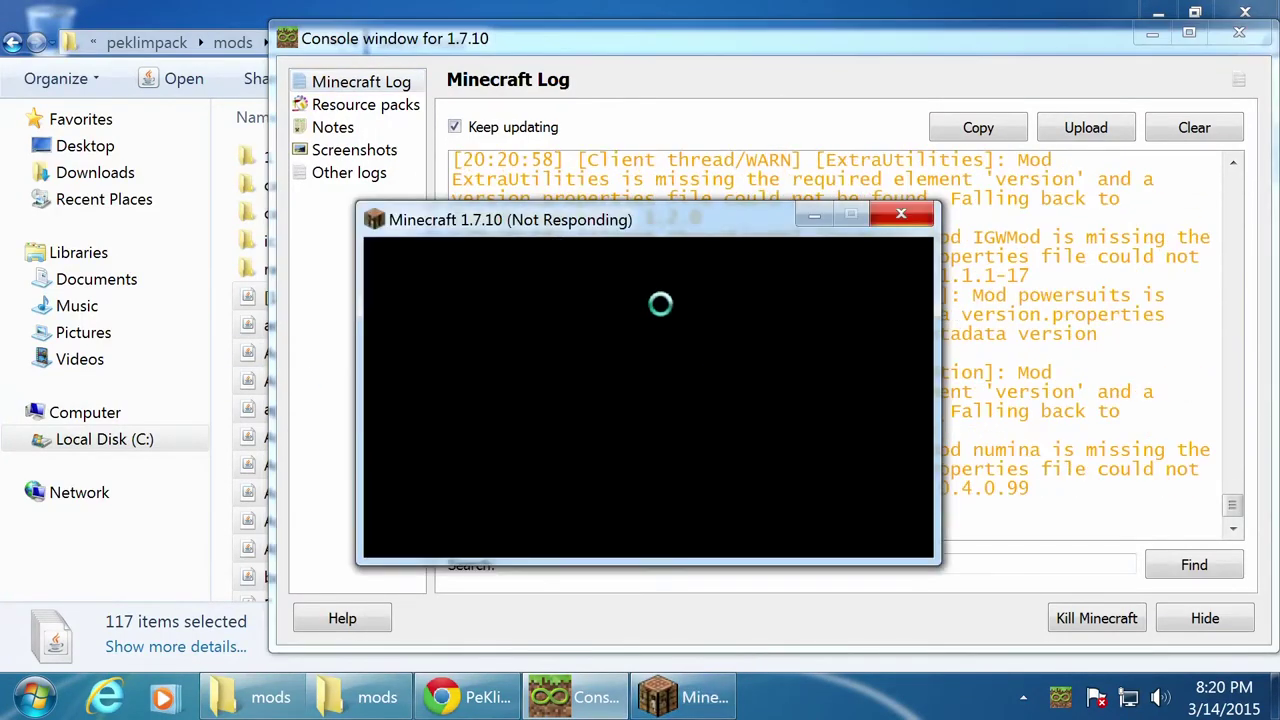
- Go from the modpack's mods folder up to peklimpack and open its config folder
{"action": "left_click", "coordinate": [70, 565]}
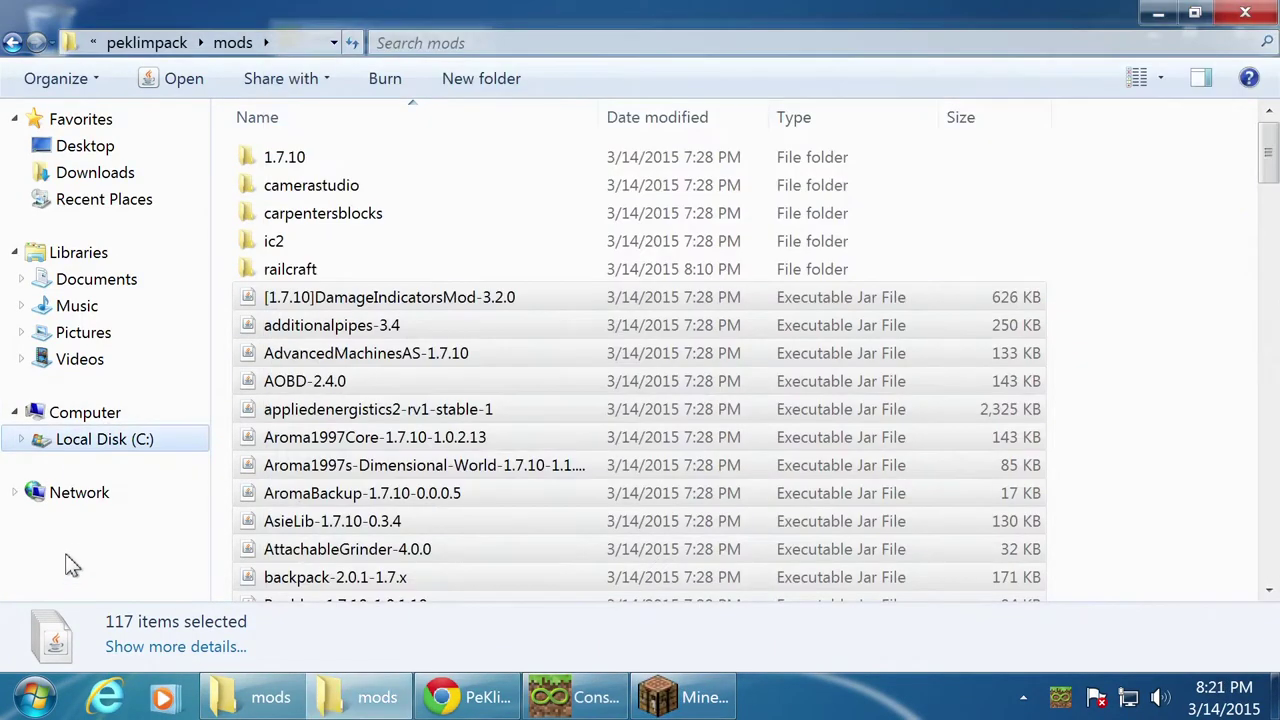
{"action": "left_click", "coordinate": [170, 44]}
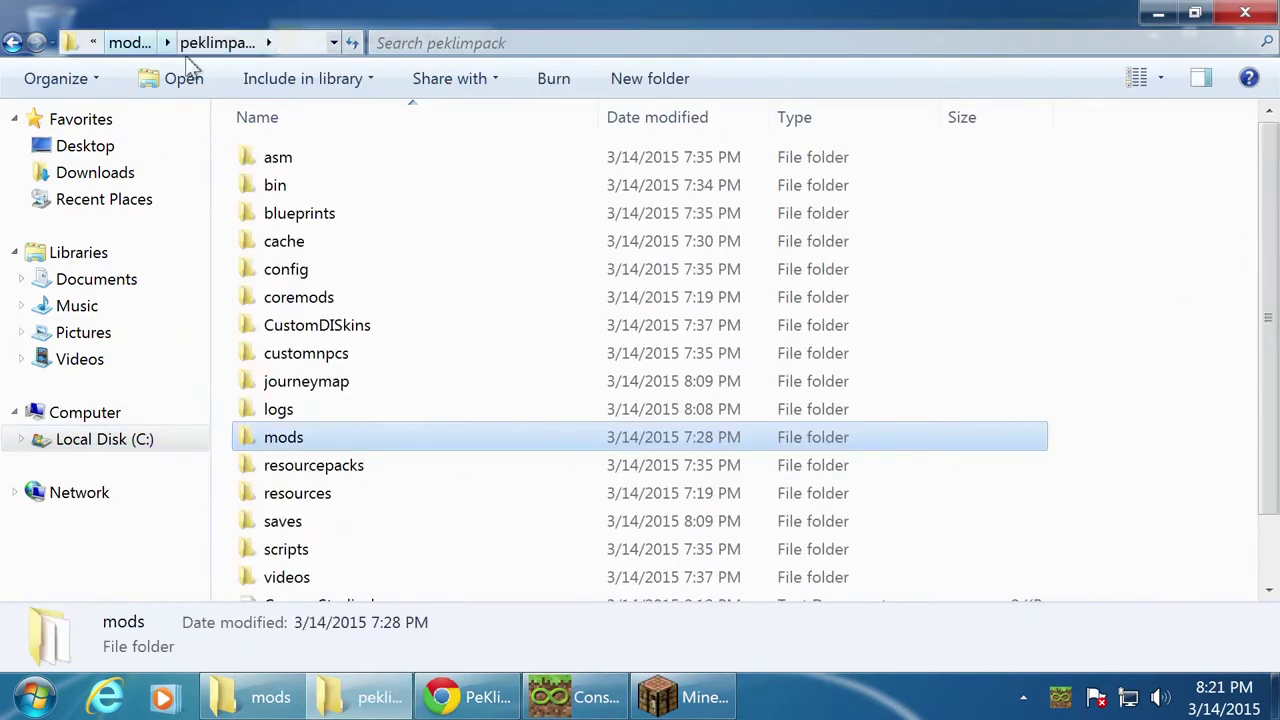
{"action": "left_click", "coordinate": [285, 275]}
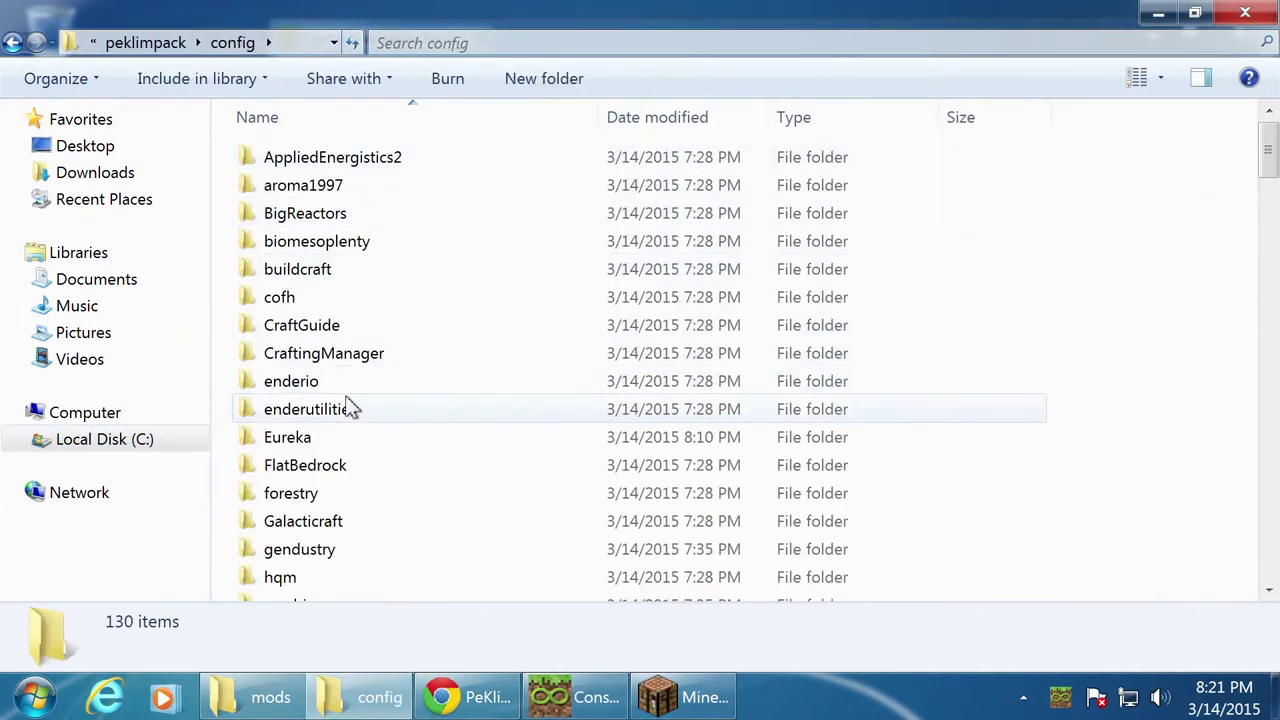
- Look through the mod configuration folders and CFG files in peklimpack's config folder
{"action": "scroll", "coordinate": [349, 420], "scroll_direction": "down", "scroll_amount": 14}
{"action": "scroll", "coordinate": [334, 449], "scroll_direction": "down", "scroll_amount": 4}
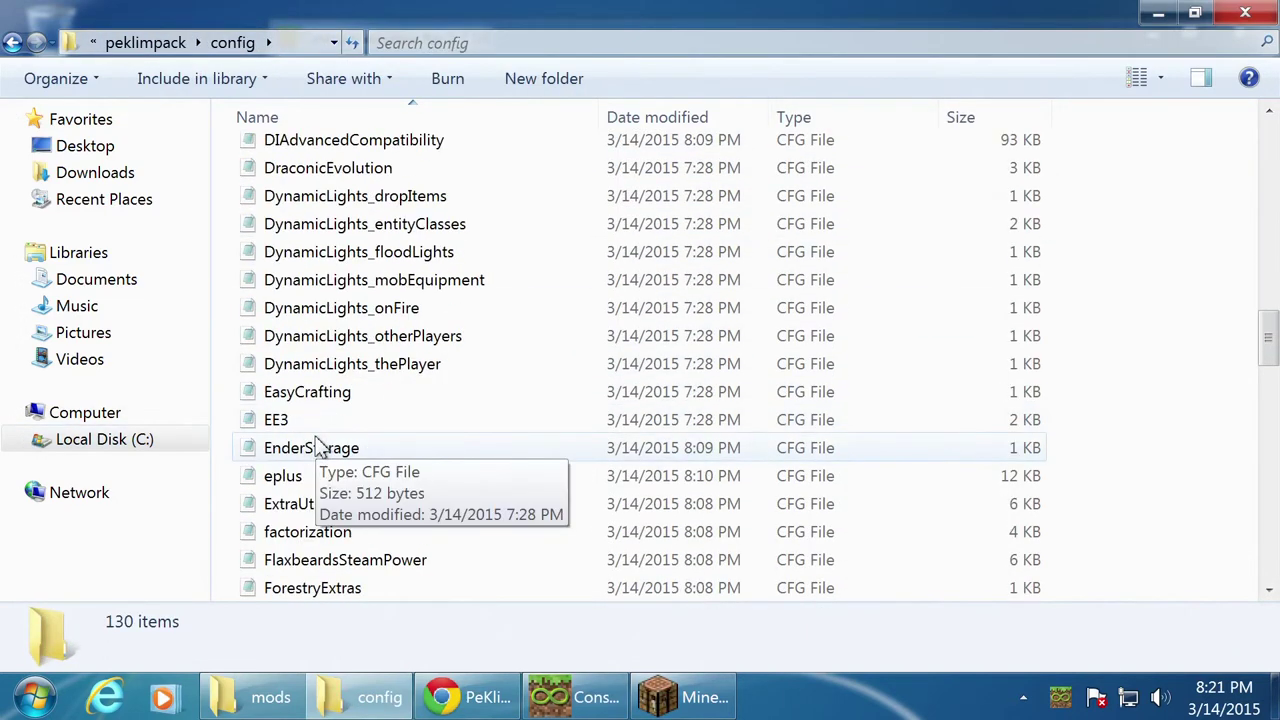
{"action": "scroll", "coordinate": [330, 452], "scroll_direction": "up", "scroll_amount": 16}
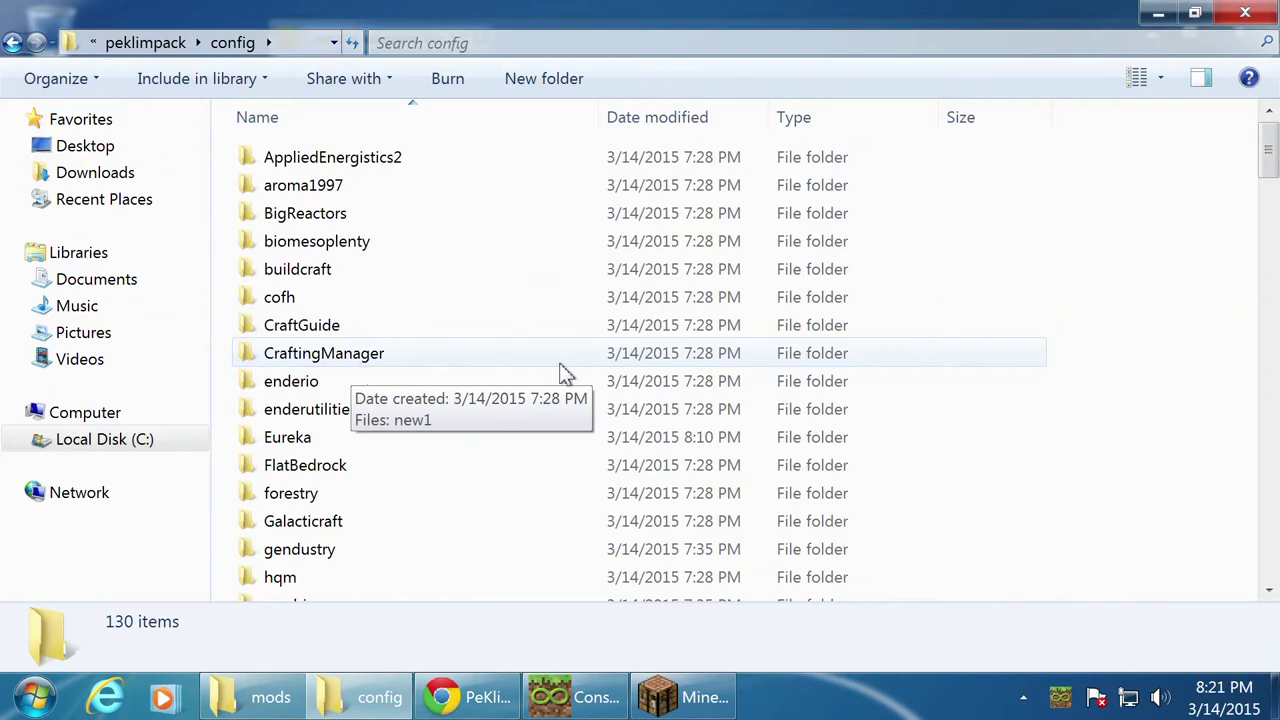
{"action": "scroll", "coordinate": [424, 366], "scroll_direction": "down", "scroll_amount": 1}
{"action": "scroll", "coordinate": [424, 366], "scroll_direction": "down", "scroll_amount": 8}
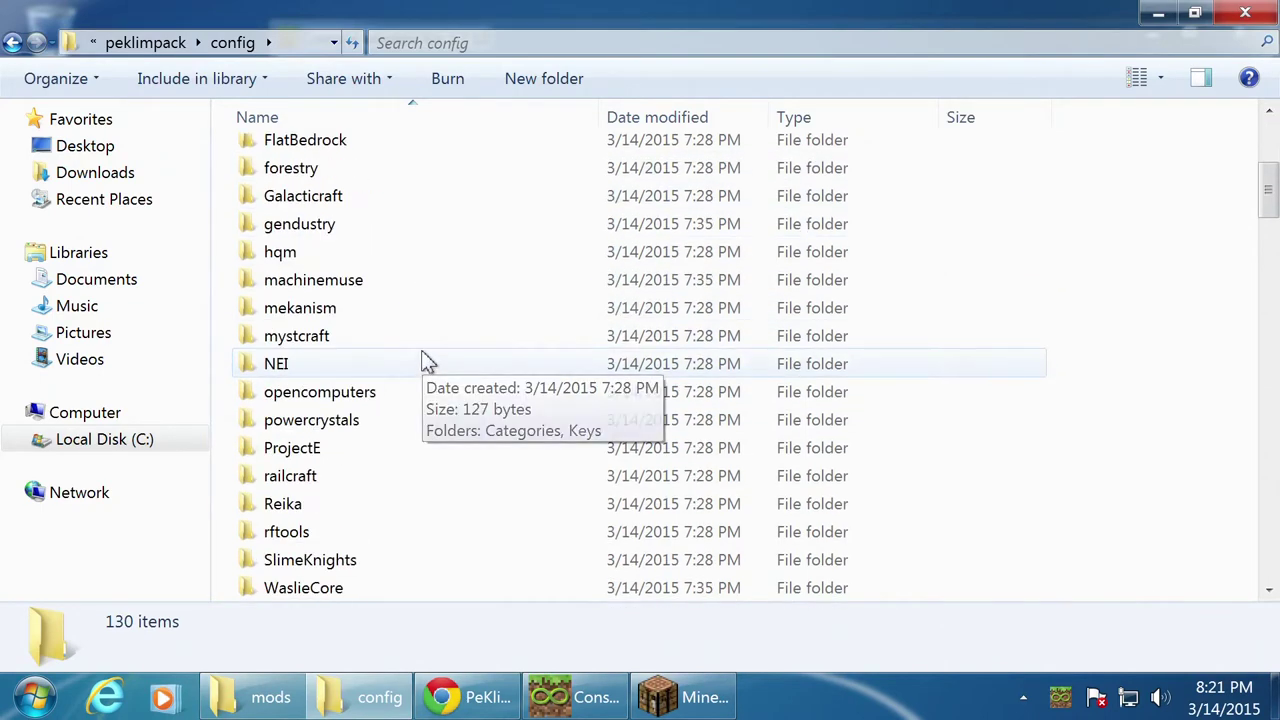
{"action": "scroll", "coordinate": [371, 366], "scroll_direction": "down", "scroll_amount": 3}
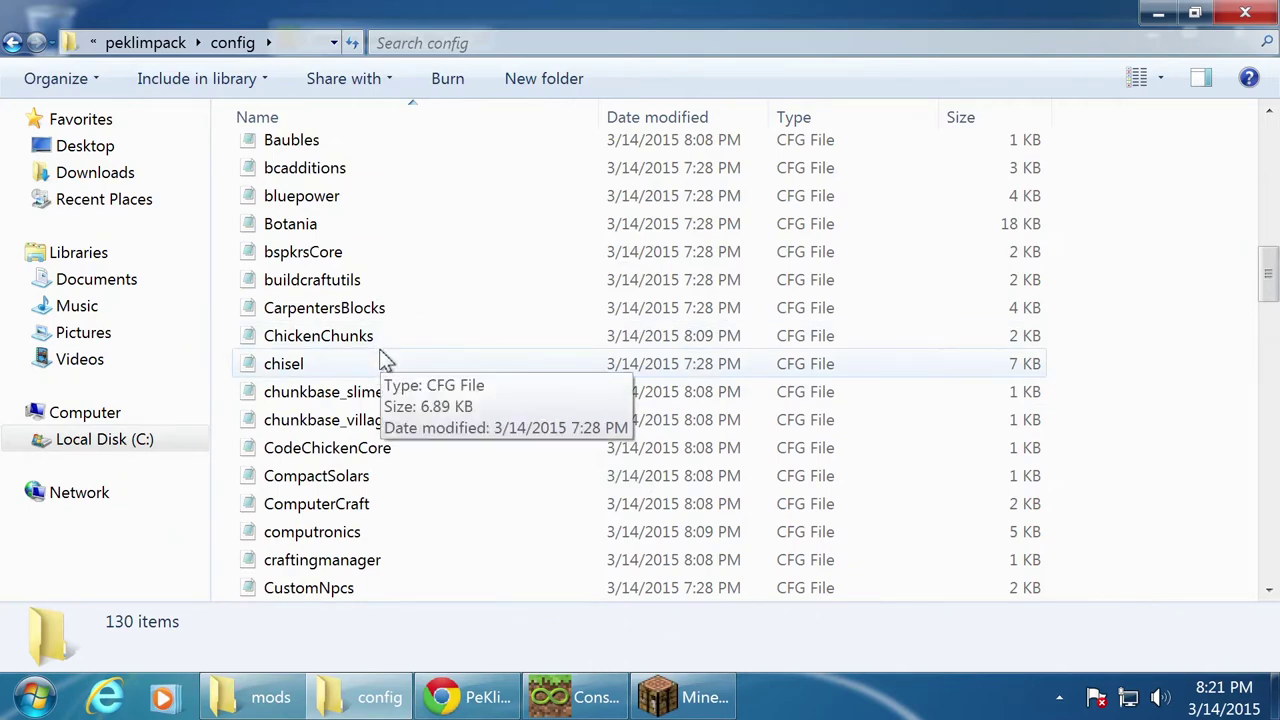
{"action": "scroll", "coordinate": [435, 400], "scroll_direction": "down", "scroll_amount": 5}
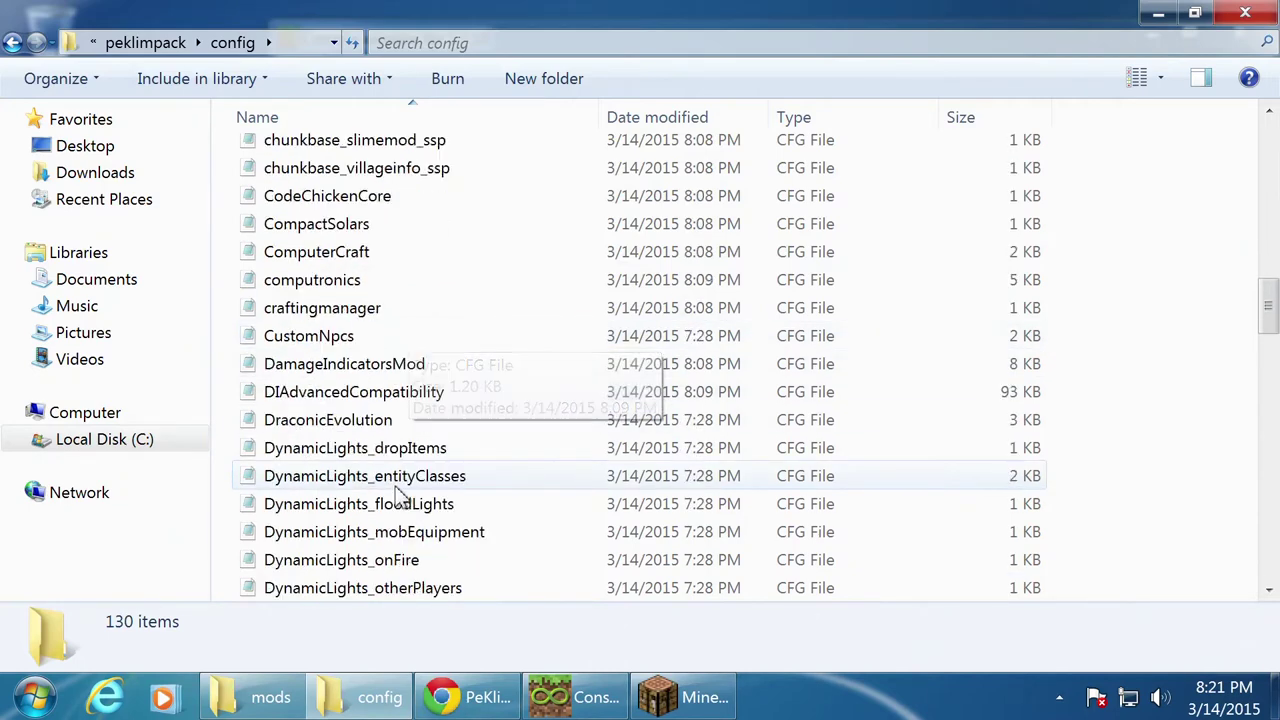
{"action": "scroll", "coordinate": [466, 449], "scroll_direction": "down", "scroll_amount": 5}
{"action": "scroll", "coordinate": [470, 449], "scroll_direction": "down", "scroll_amount": 5}
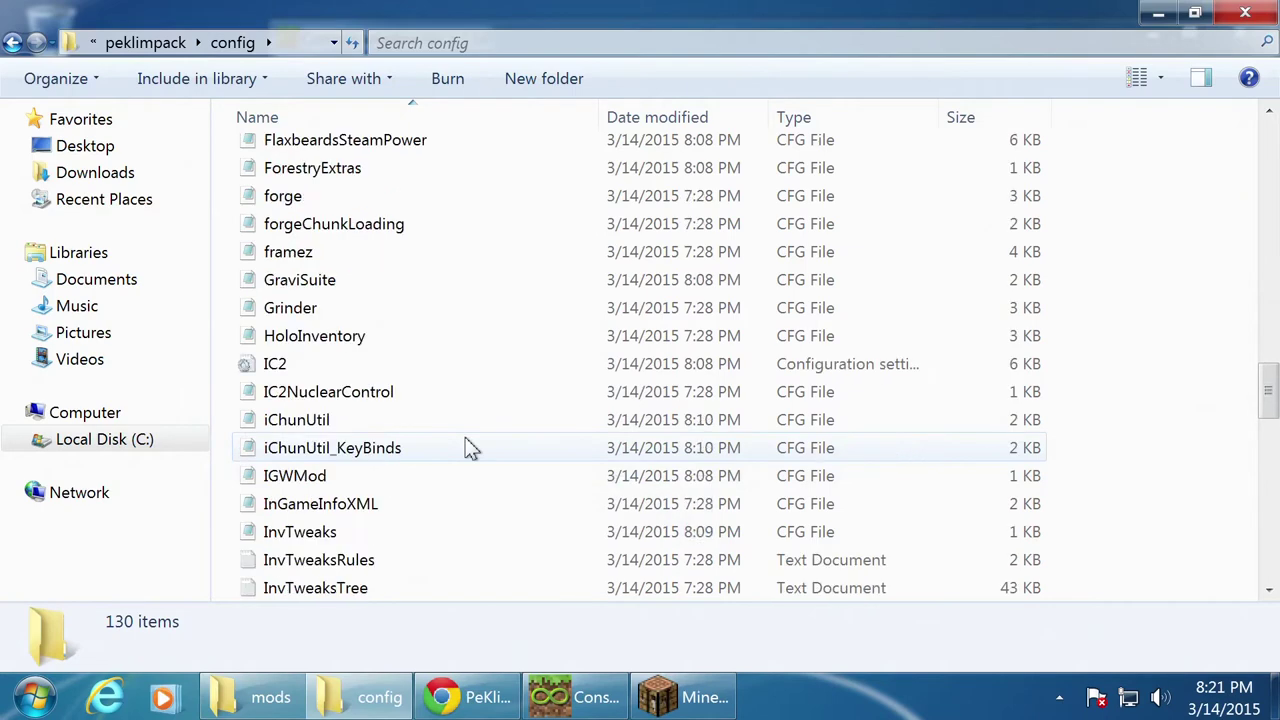
{"action": "scroll", "coordinate": [457, 453], "scroll_direction": "up", "scroll_amount": 9}
{"action": "scroll", "coordinate": [457, 455], "scroll_direction": "up", "scroll_amount": 15}
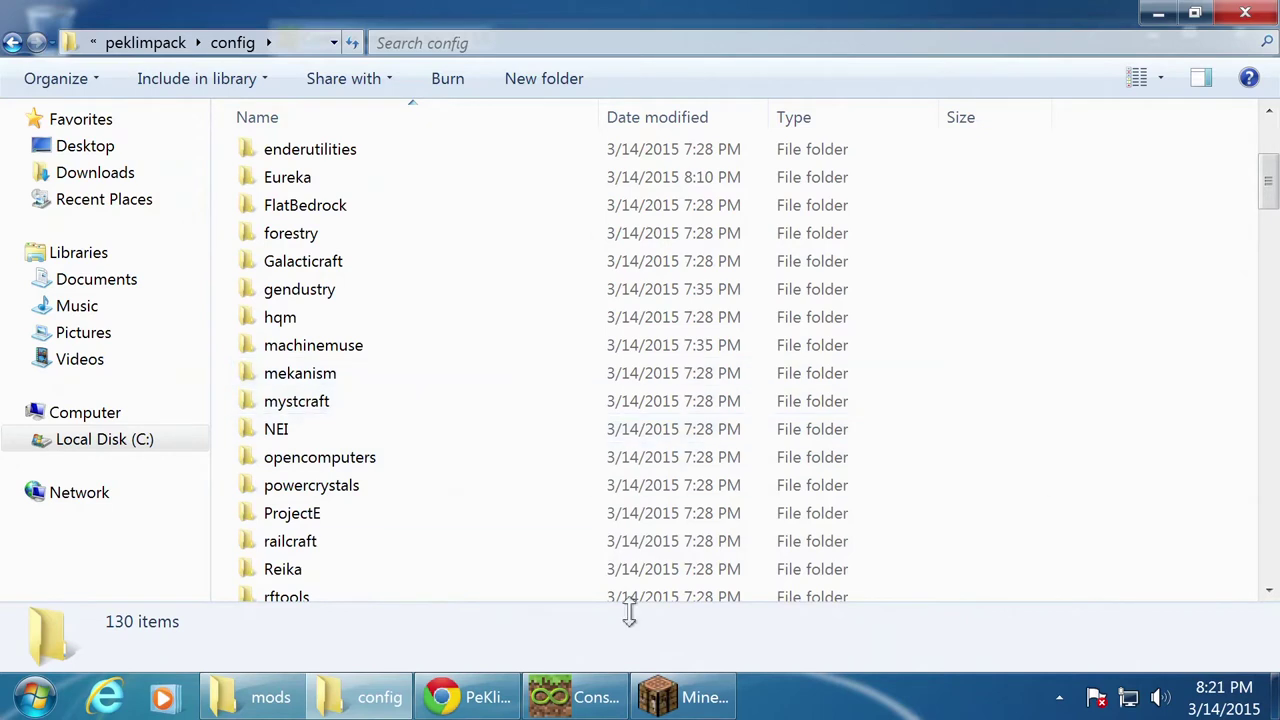
- Check the loading progress in the 1.7.10 console log and switch to the game window
{"action": "mouse_move", "coordinate": [709, 708]}
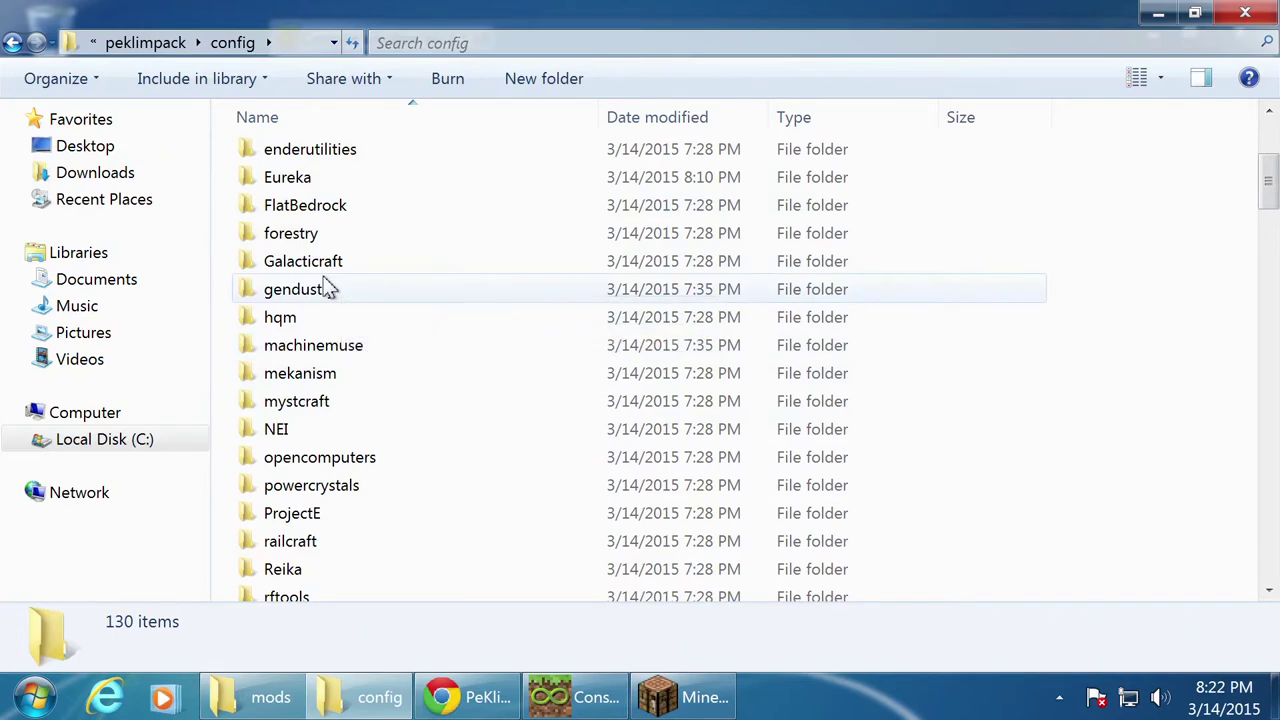
{"action": "left_click", "coordinate": [575, 697]}
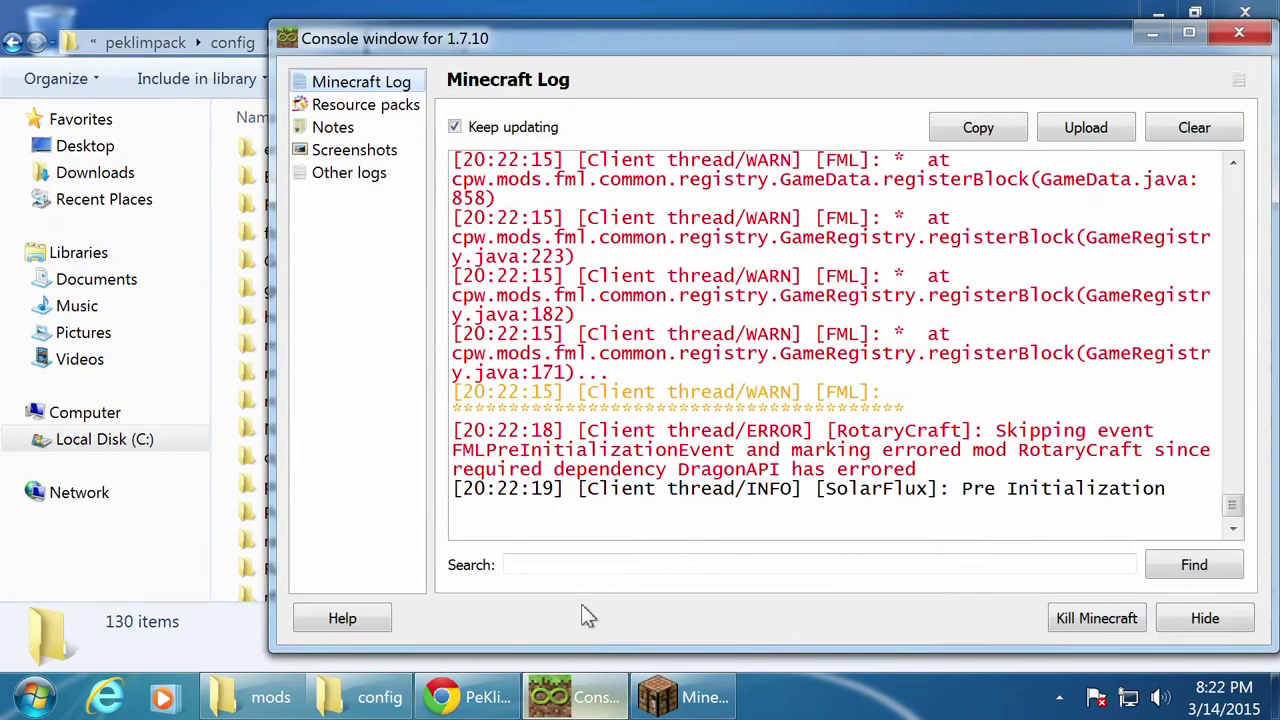
{"action": "left_click", "coordinate": [690, 697]}
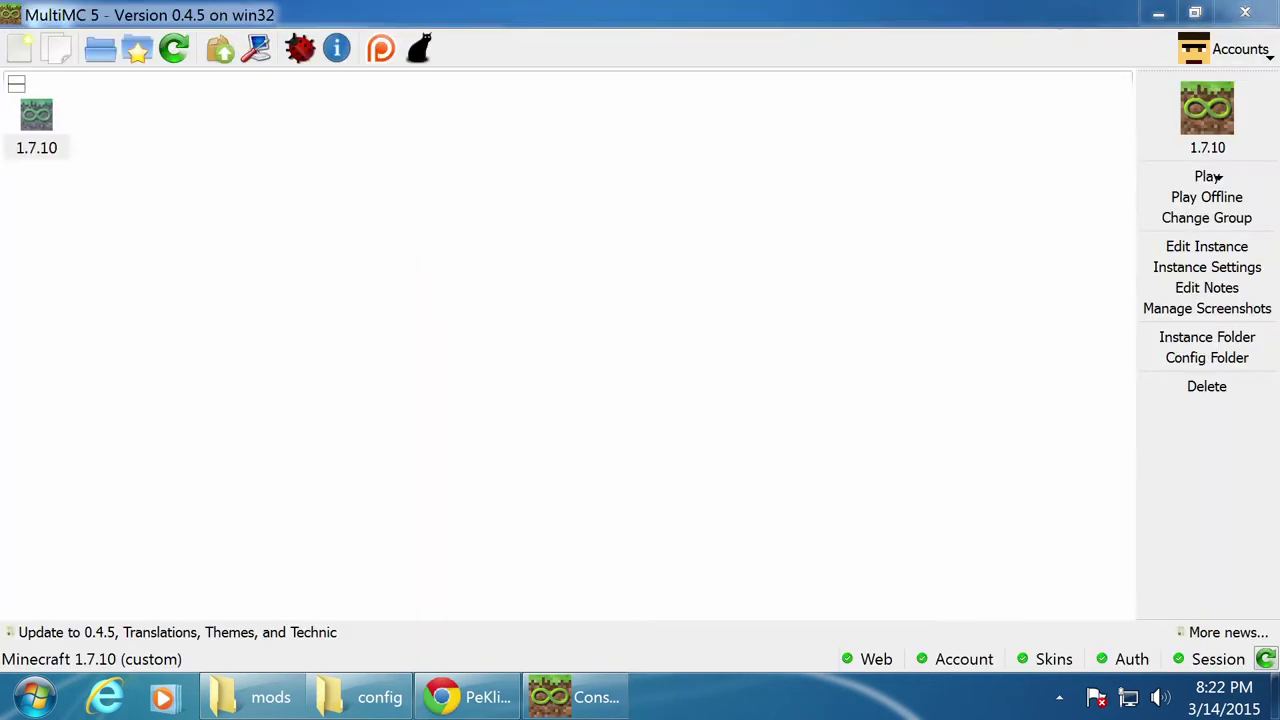
{"action": "left_click", "coordinate": [576, 700]}
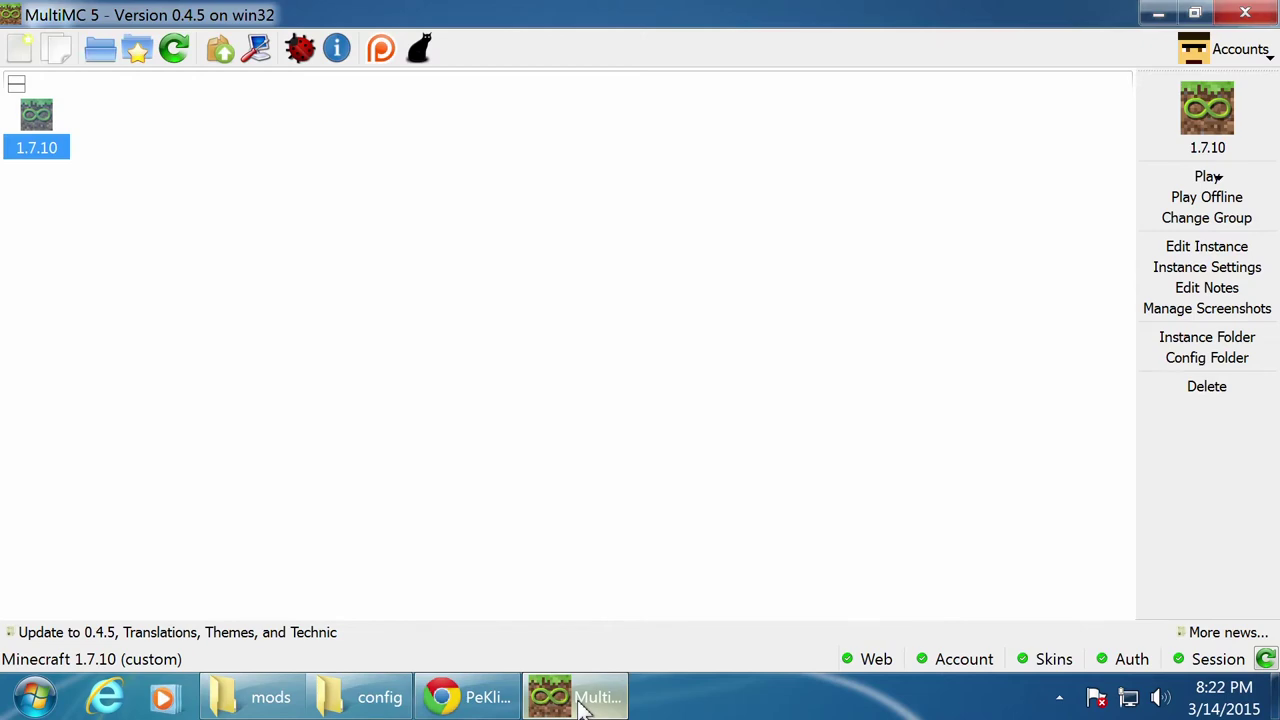
{"action": "left_click", "coordinate": [585, 705]}
{"action": "left_click", "coordinate": [583, 703]}
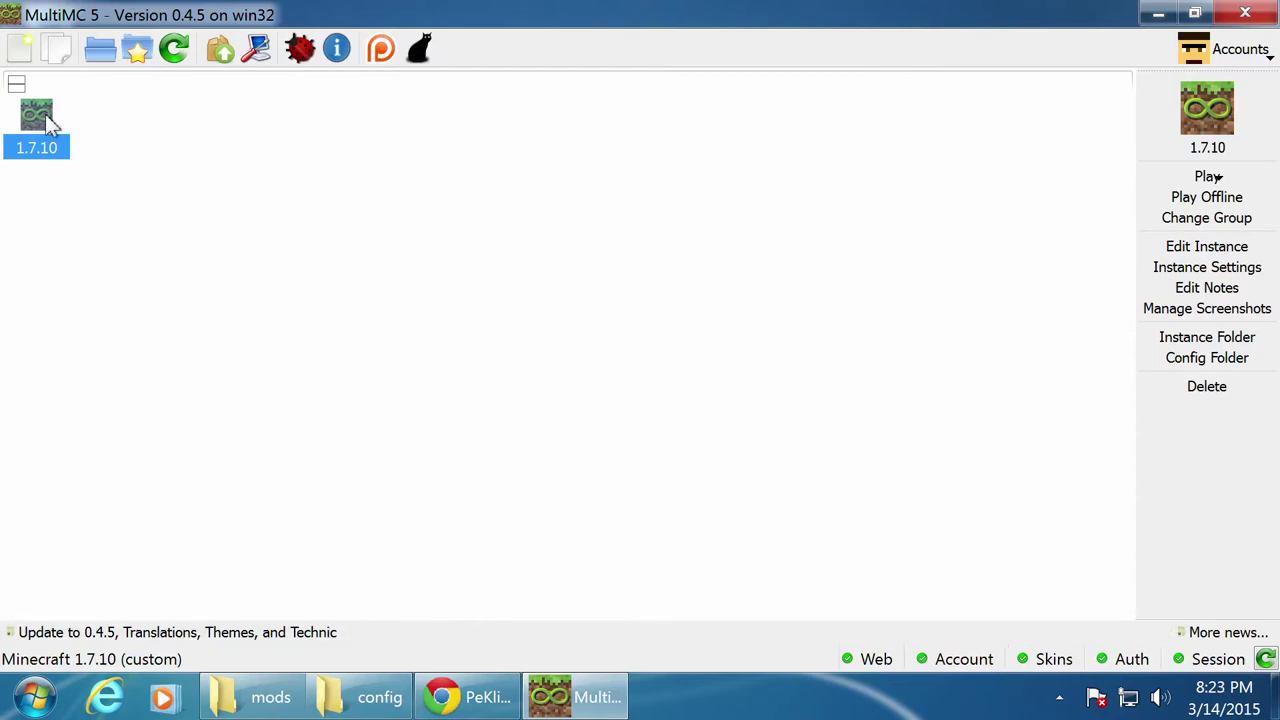
{"action": "left_click_drag", "start_coordinate": [1017, 14], "coordinate": [945, 5]}
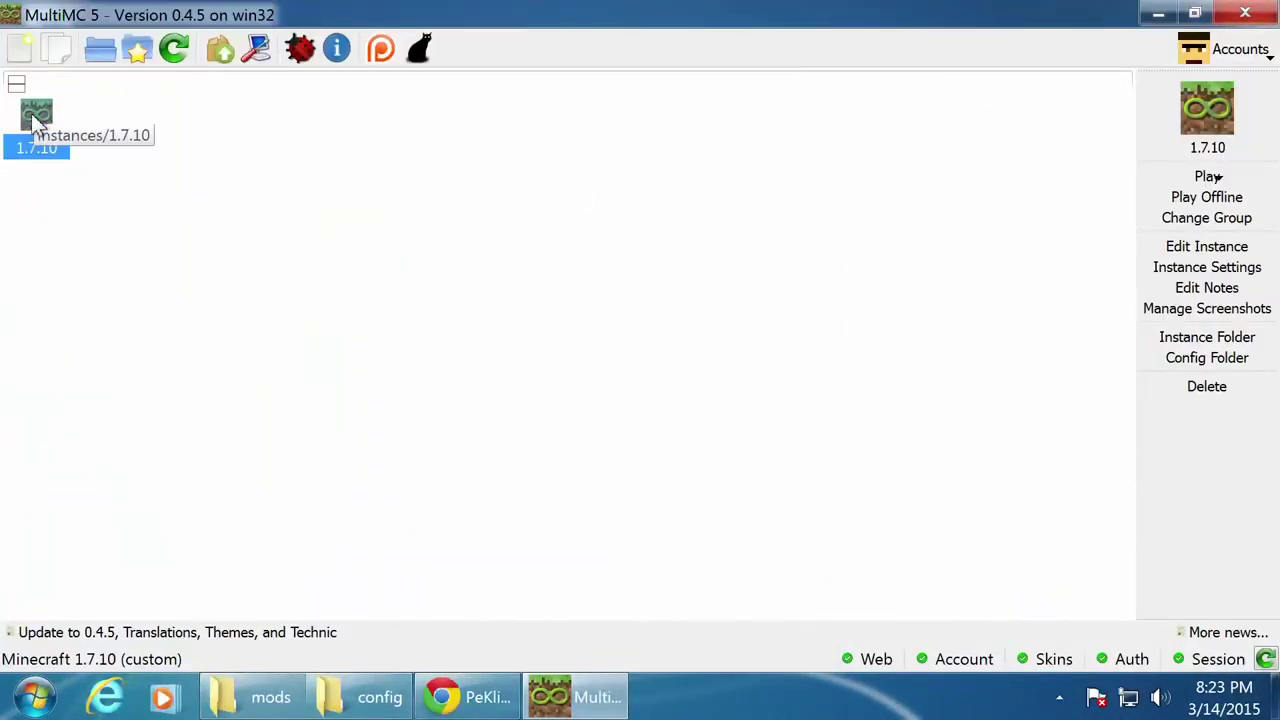
- Set the 1.7.10 instance's minimum memory allocation to 4096 MB, close the editor and launch the instance again
{"action": "left_click", "coordinate": [1223, 273]}
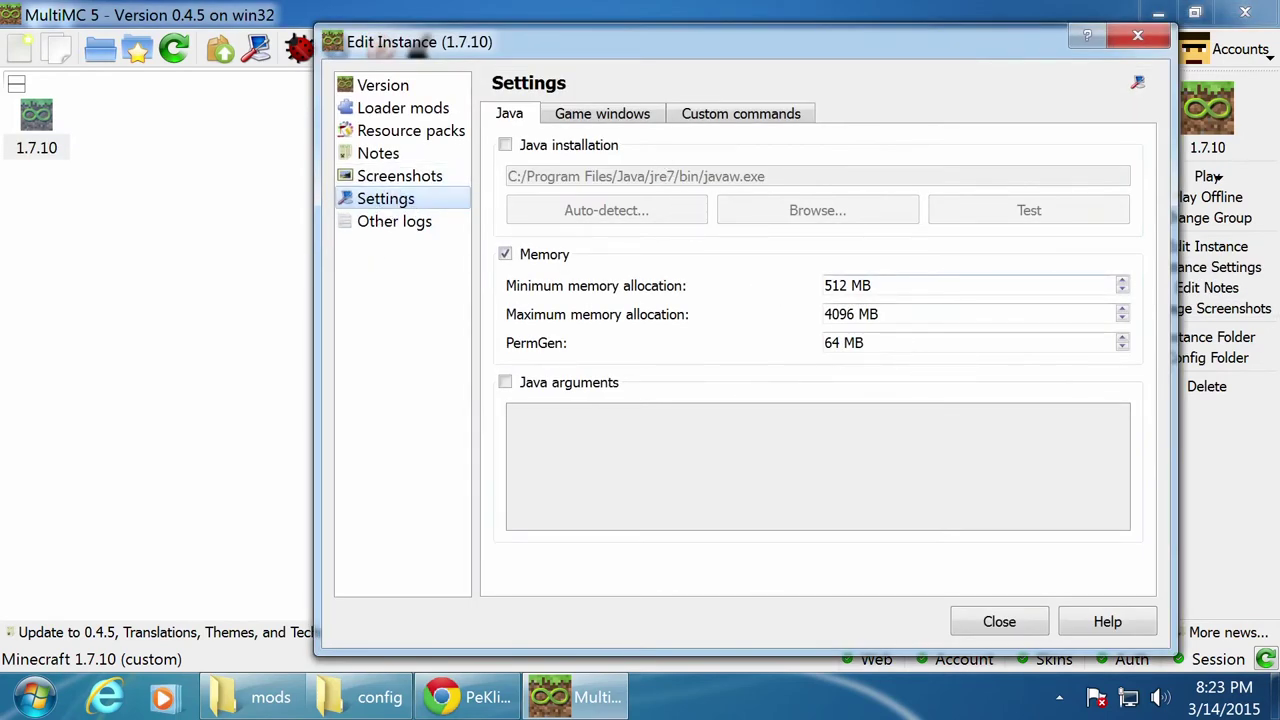
{"action": "key", "text": "Tab"}
{"action": "key", "text": "Tab"}
{"action": "key", "text": "Tab"}
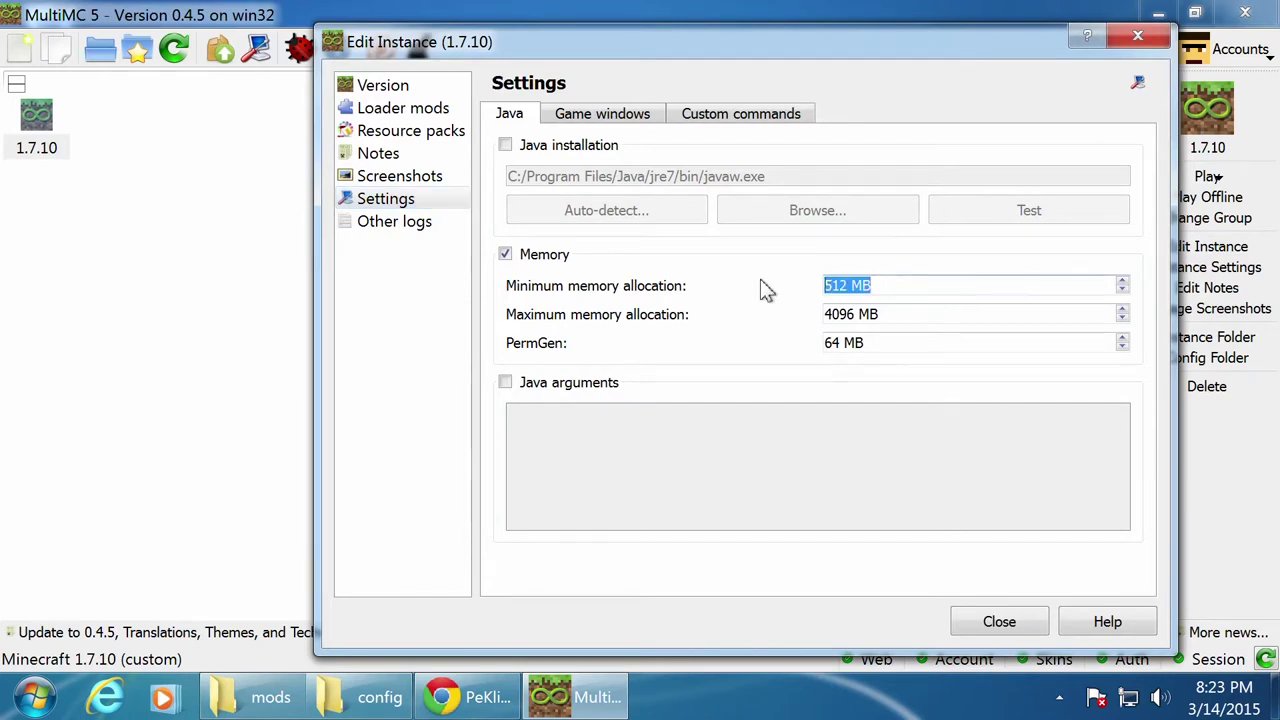
{"action": "type", "text": "4096"}
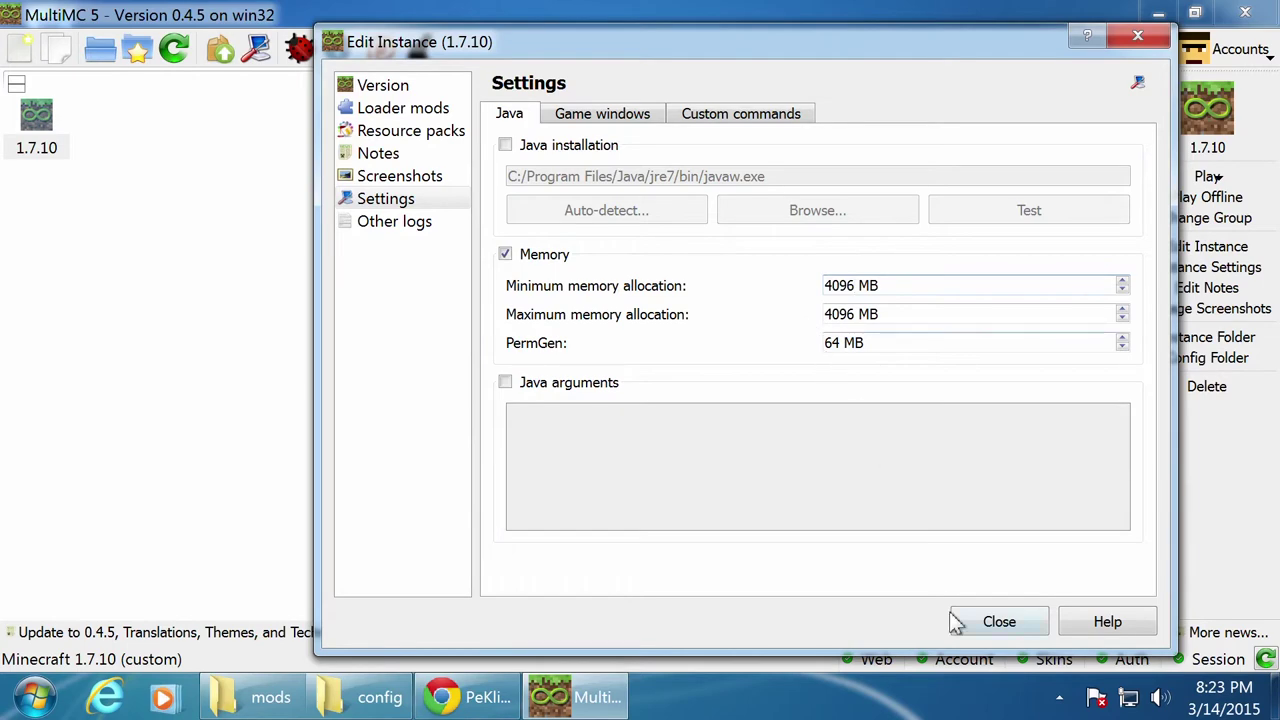
{"action": "left_click", "coordinate": [1030, 624]}
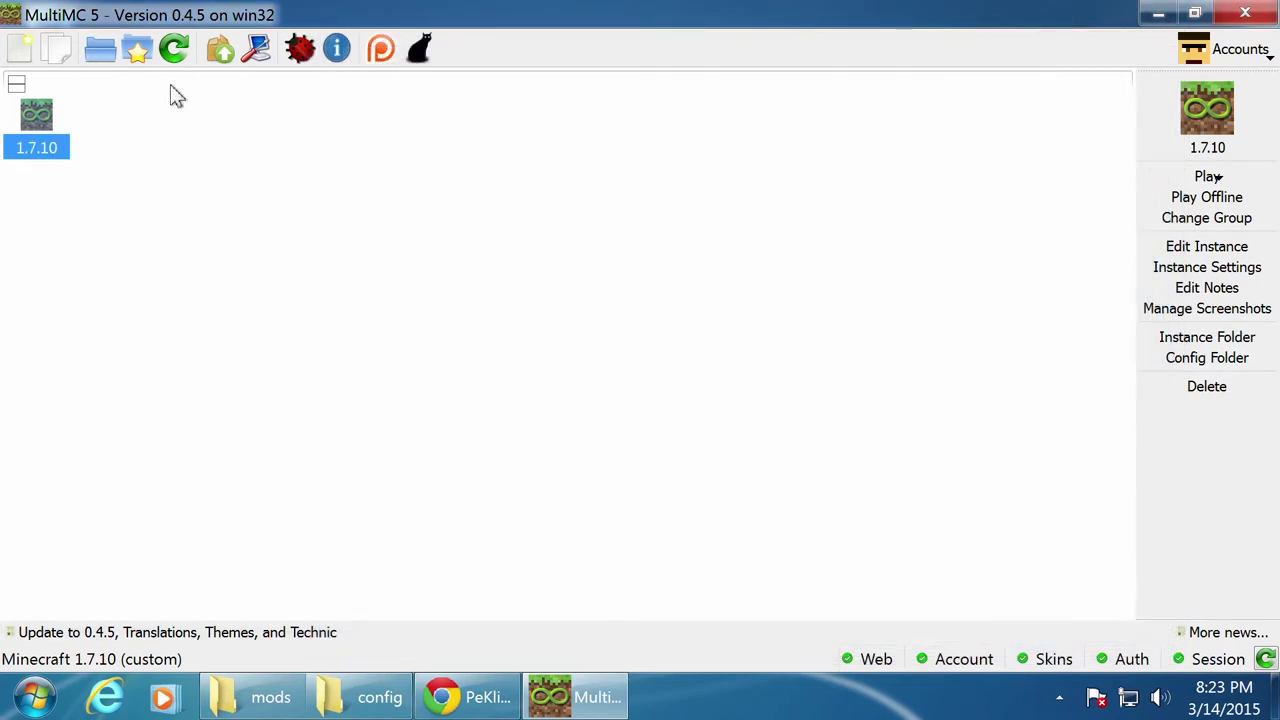
{"action": "double_click", "coordinate": [45, 122]}
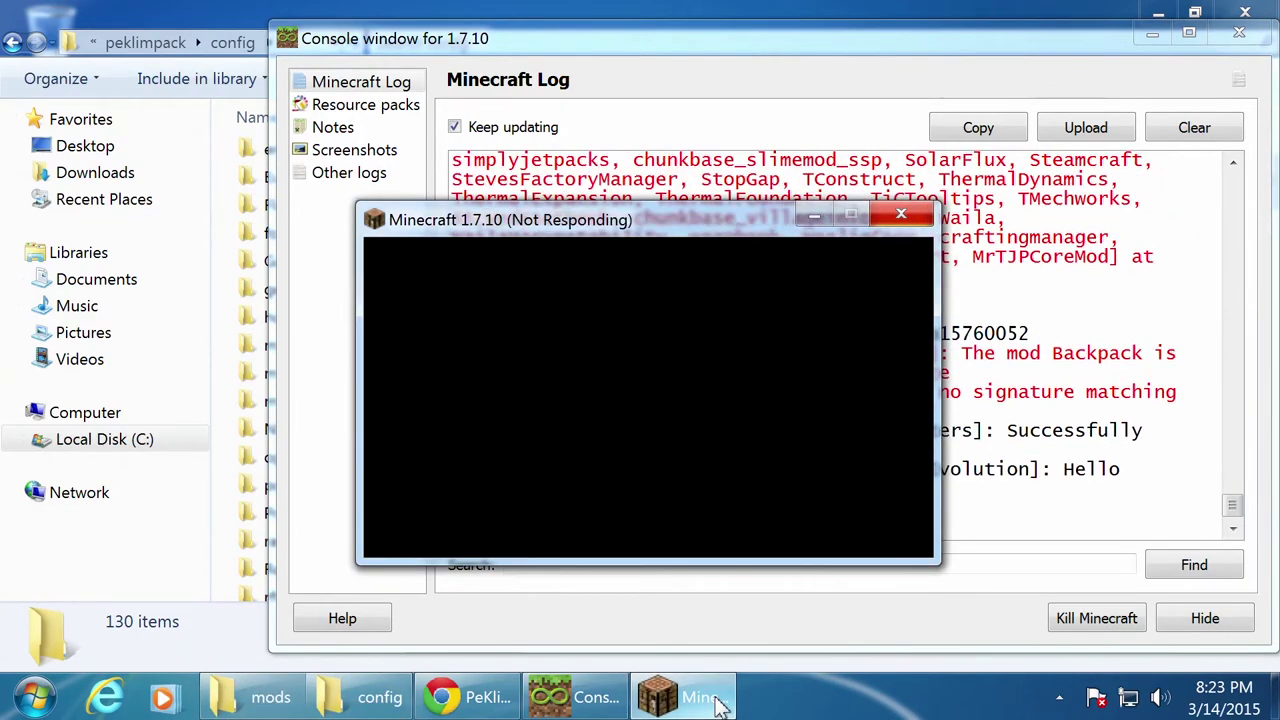
- Open a new Computer window and go to the %appdata% folder
{"action": "left_click", "coordinate": [278, 705]}
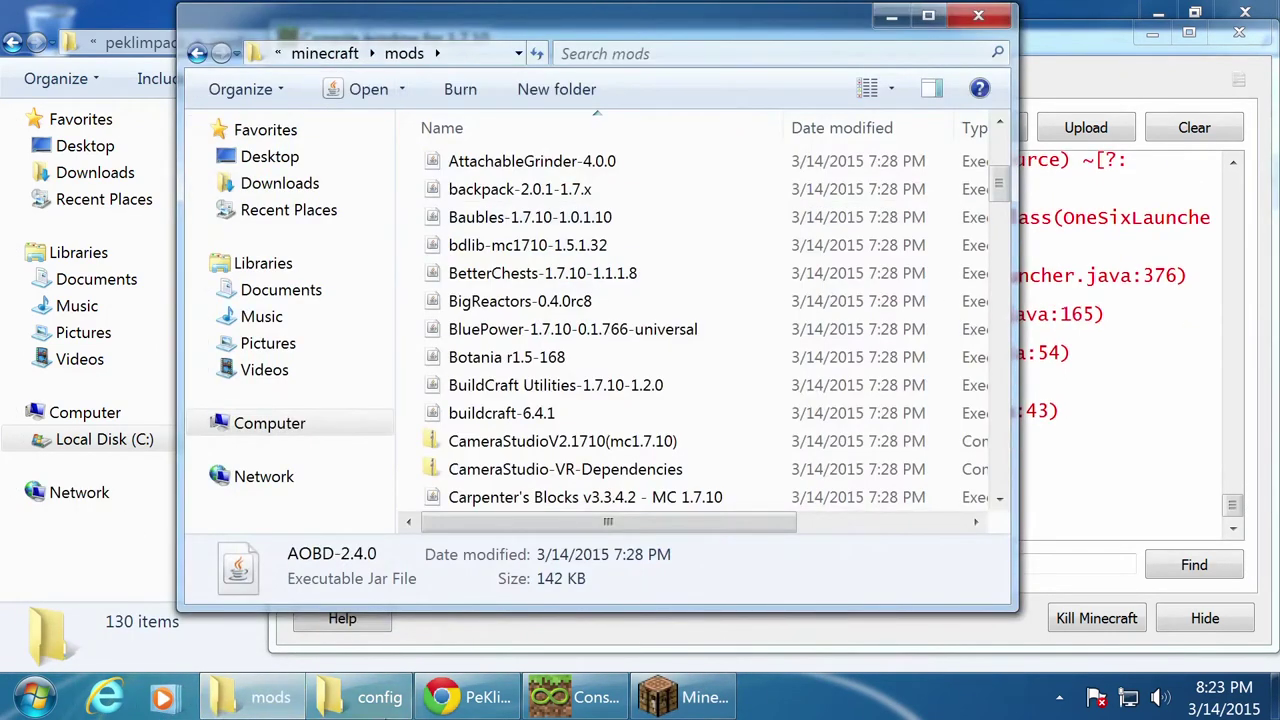
{"action": "left_click", "coordinate": [35, 697]}
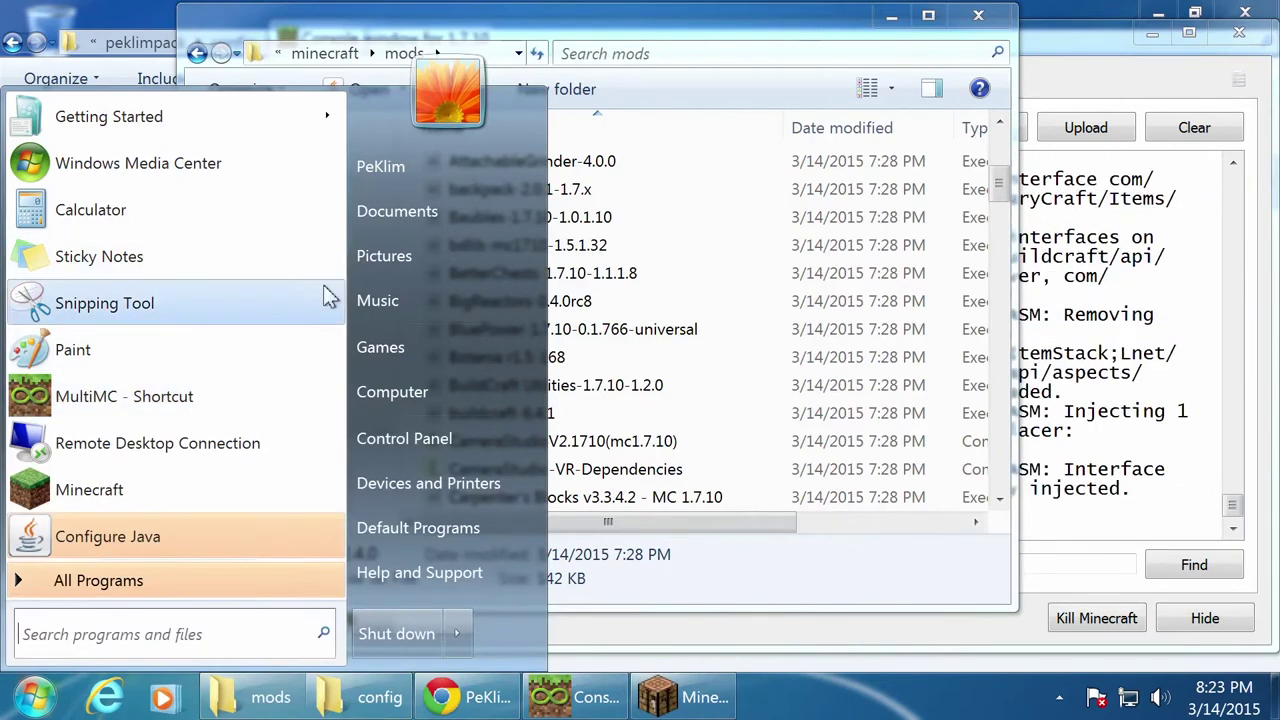
{"action": "left_click", "coordinate": [393, 395]}
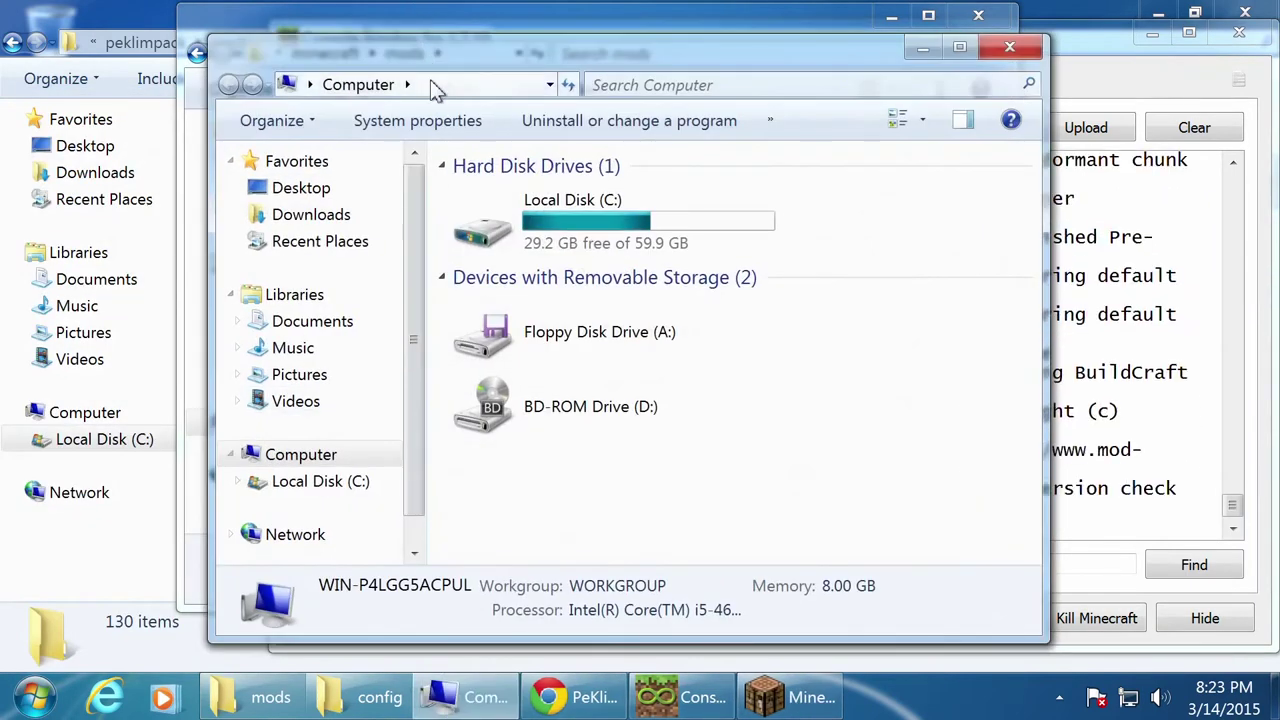
{"action": "left_click", "coordinate": [436, 86]}
{"action": "type", "text": "%"}
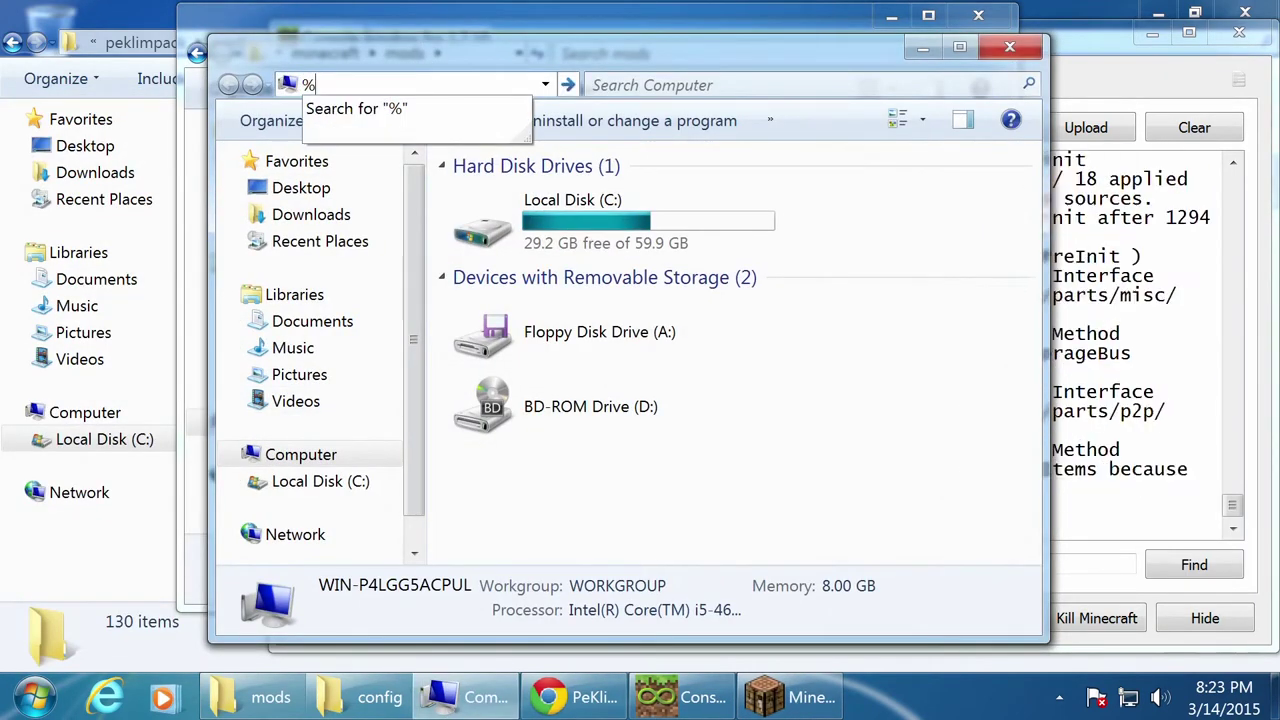
{"action": "type", "text": "appdata"}
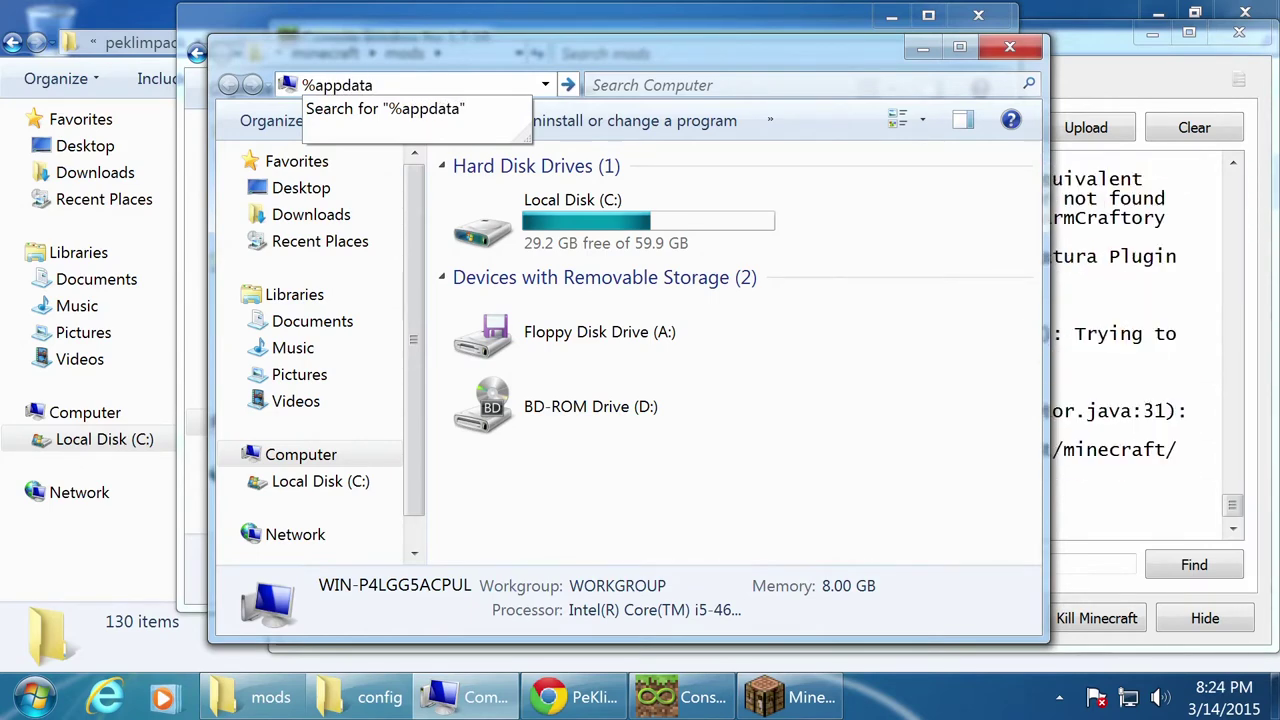
{"action": "type", "text": "%"}
{"action": "key", "text": "Return"}
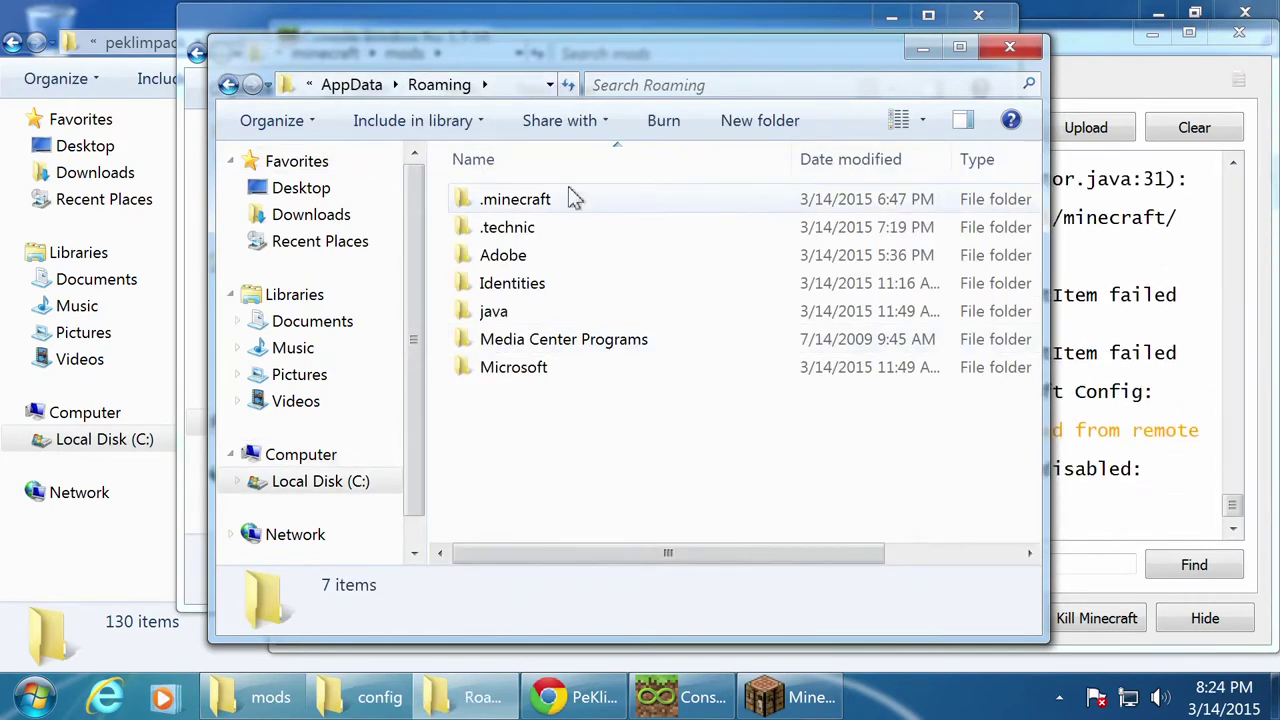
- Open the mods folder inside .minecraft and reposition its window to view the installed mods
{"action": "double_click", "coordinate": [538, 206]}
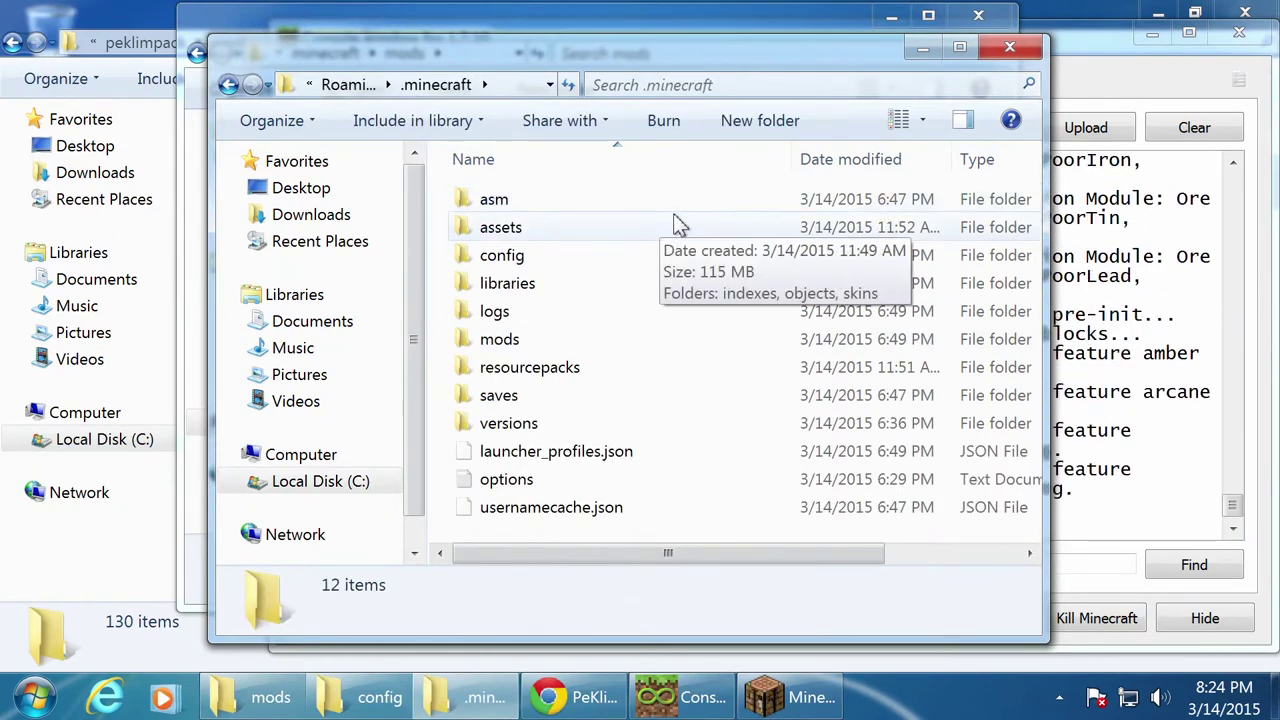
{"action": "left_click", "coordinate": [518, 348]}
{"action": "double_click", "coordinate": [518, 343]}
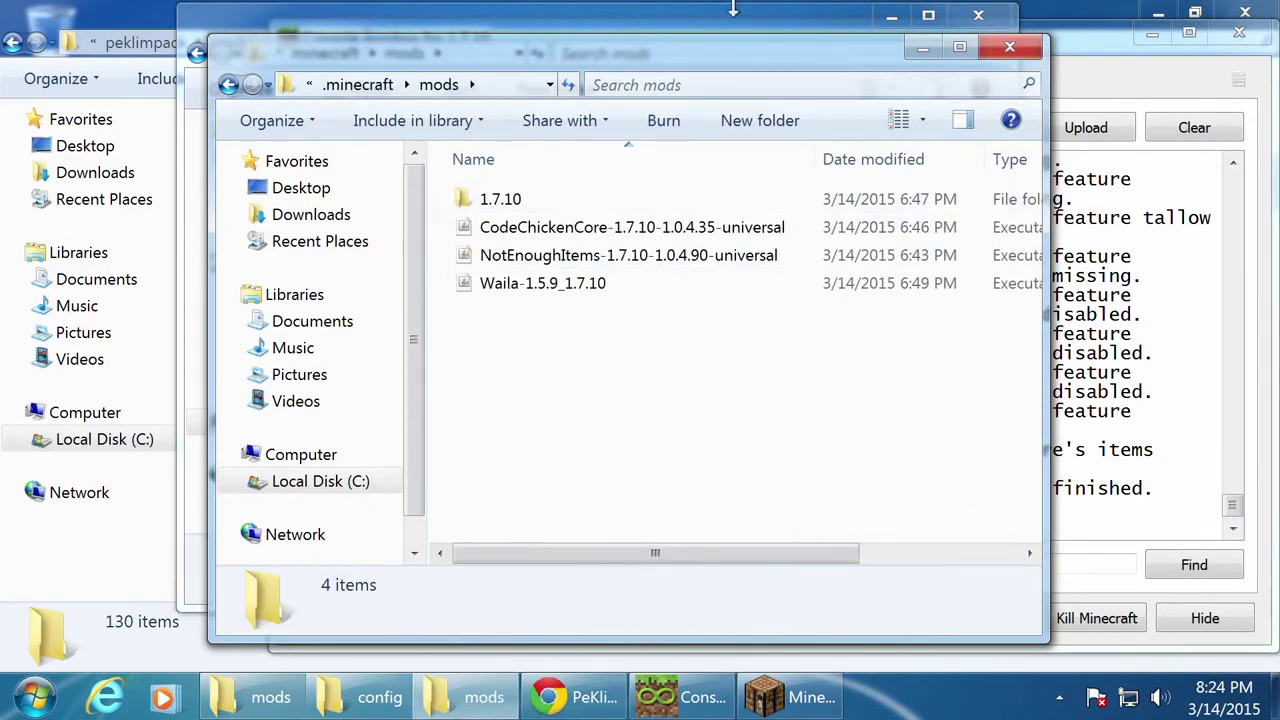
{"action": "left_click_drag", "start_coordinate": [766, 51], "coordinate": [736, 65]}
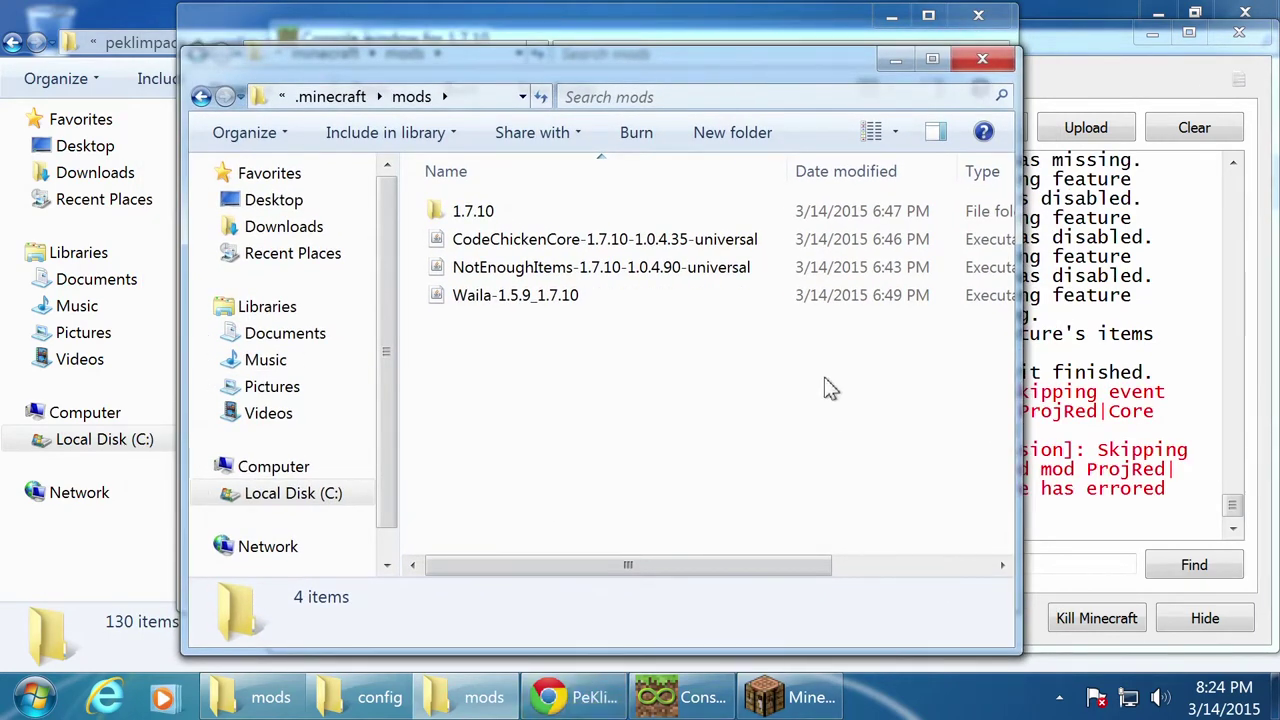
{"action": "left_click_drag", "start_coordinate": [800, 571], "coordinate": [731, 566]}
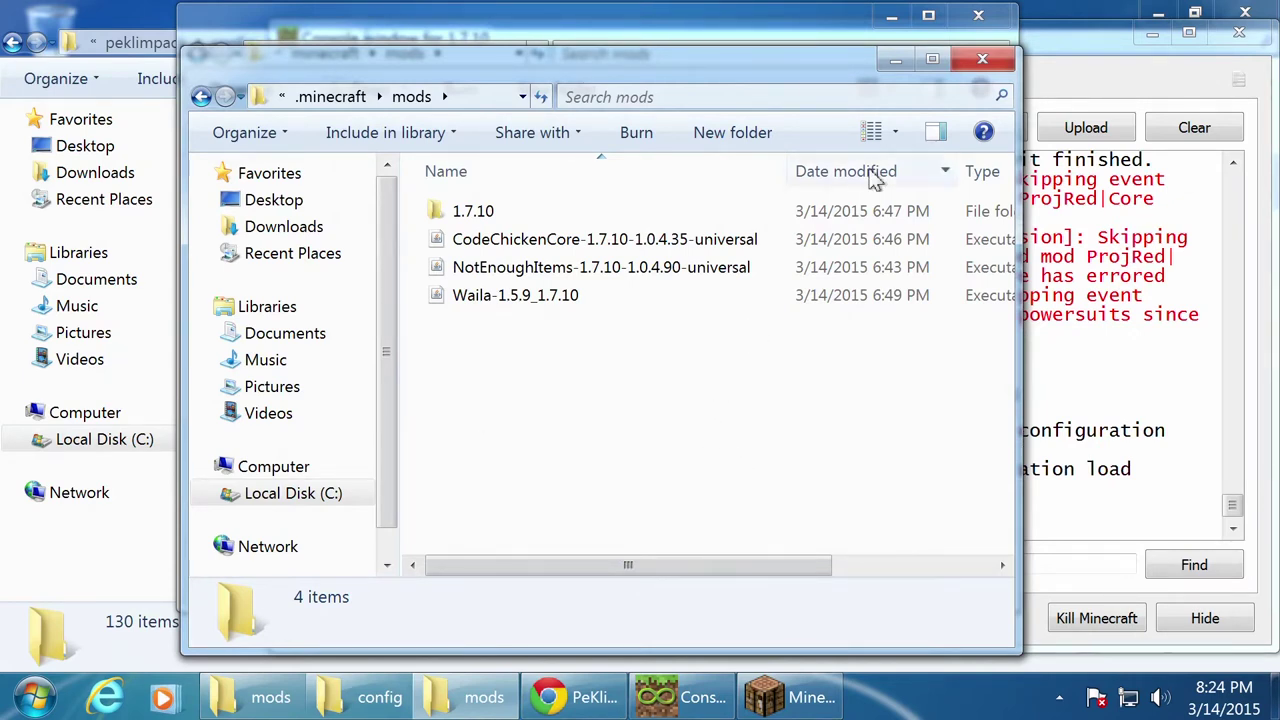
- Minimize both mods folders, the 1.7.10 console and the config folder, and move the game window aside
{"action": "left_click", "coordinate": [890, 65]}
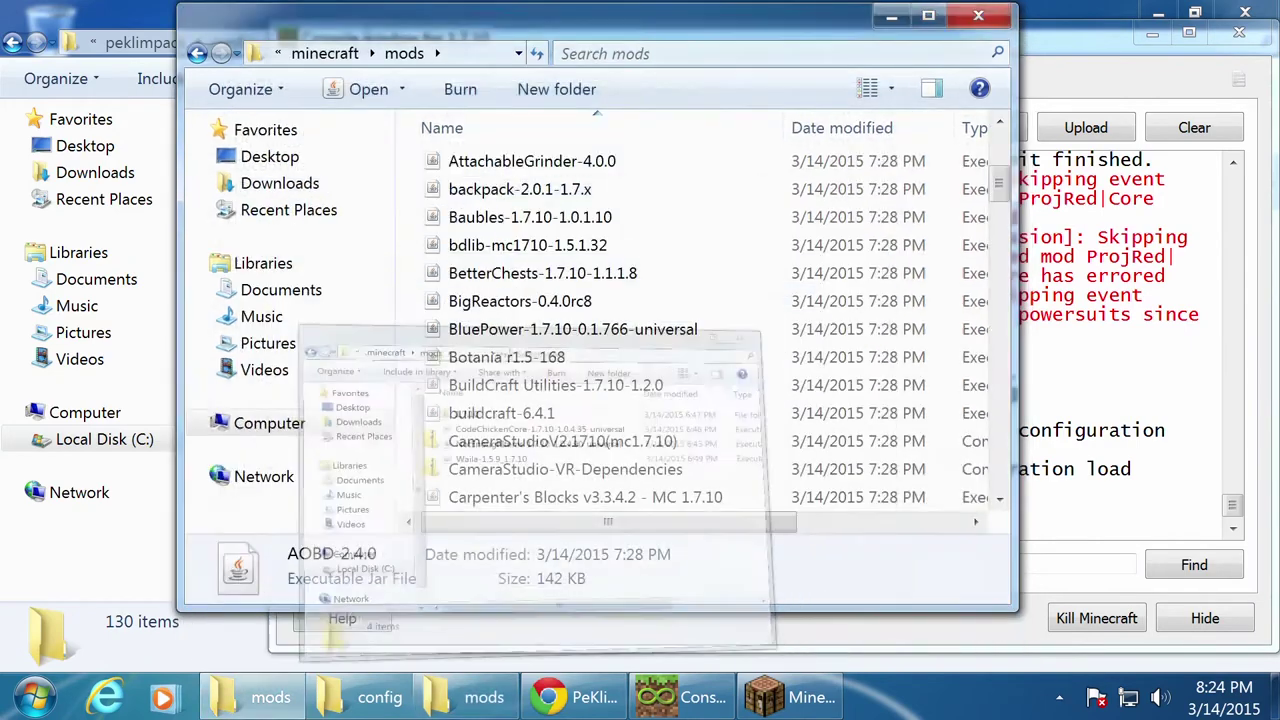
{"action": "left_click", "coordinate": [893, 18]}
{"action": "left_click", "coordinate": [1152, 33]}
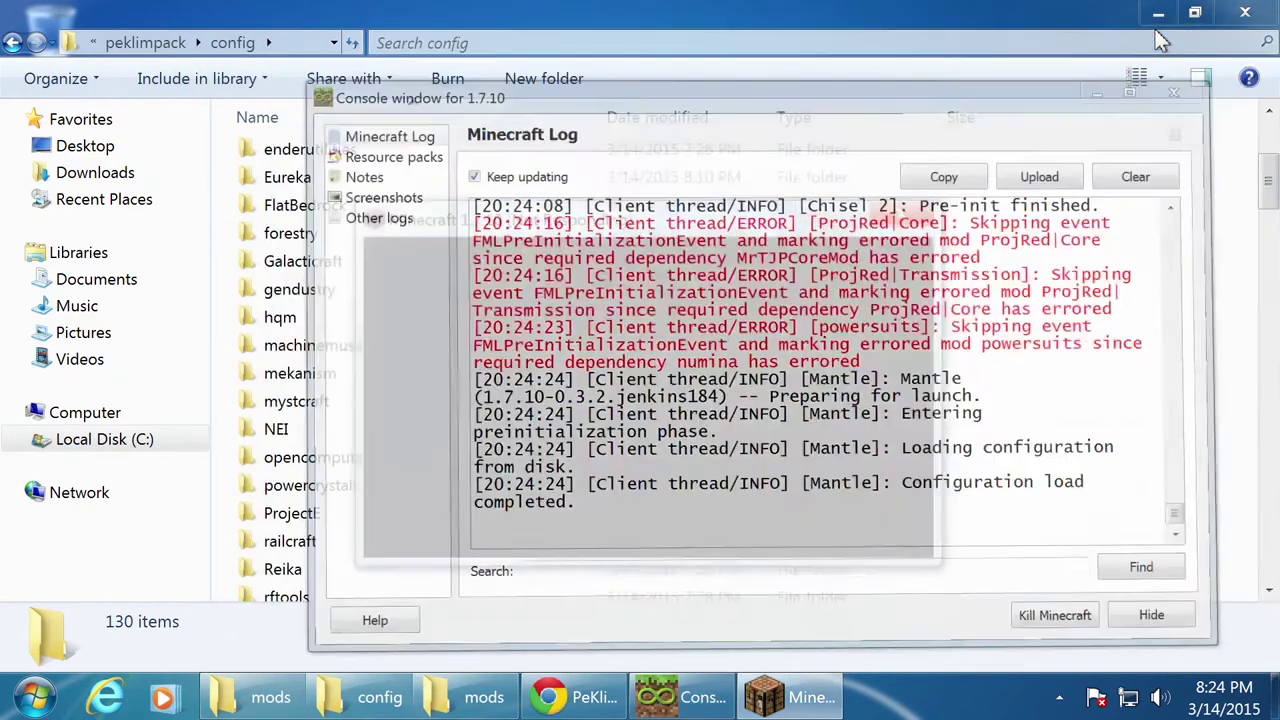
{"action": "left_click", "coordinate": [1160, 14]}
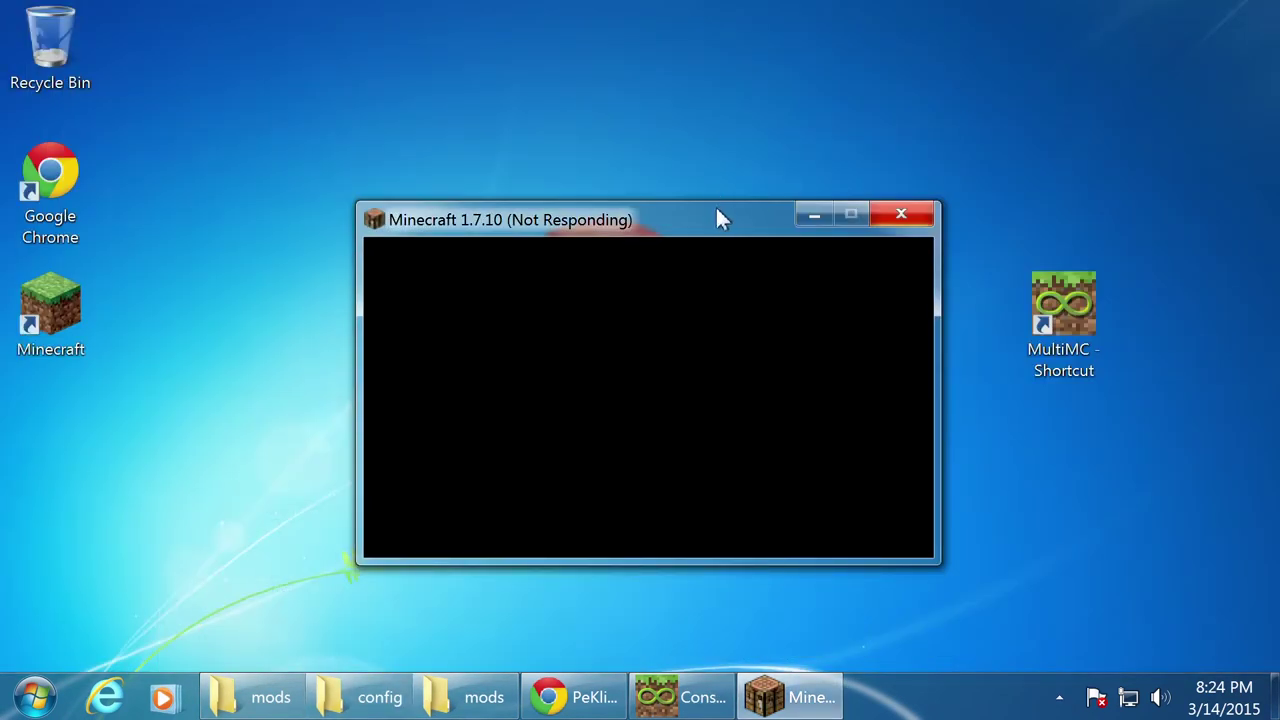
{"action": "left_click_drag", "start_coordinate": [717, 214], "coordinate": [472, 95]}
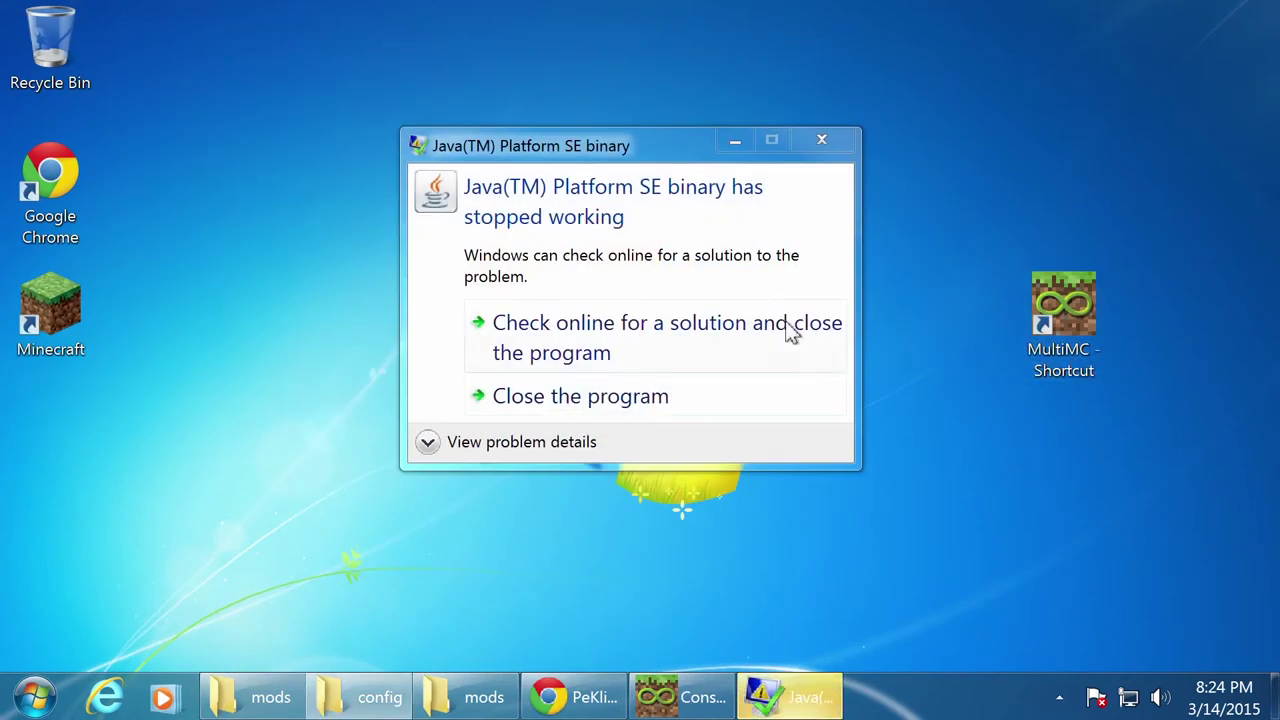
- View the problem details of the Java(TM) Platform SE binary crash and close the crashed program
{"action": "left_click_drag", "start_coordinate": [631, 146], "coordinate": [690, 159]}
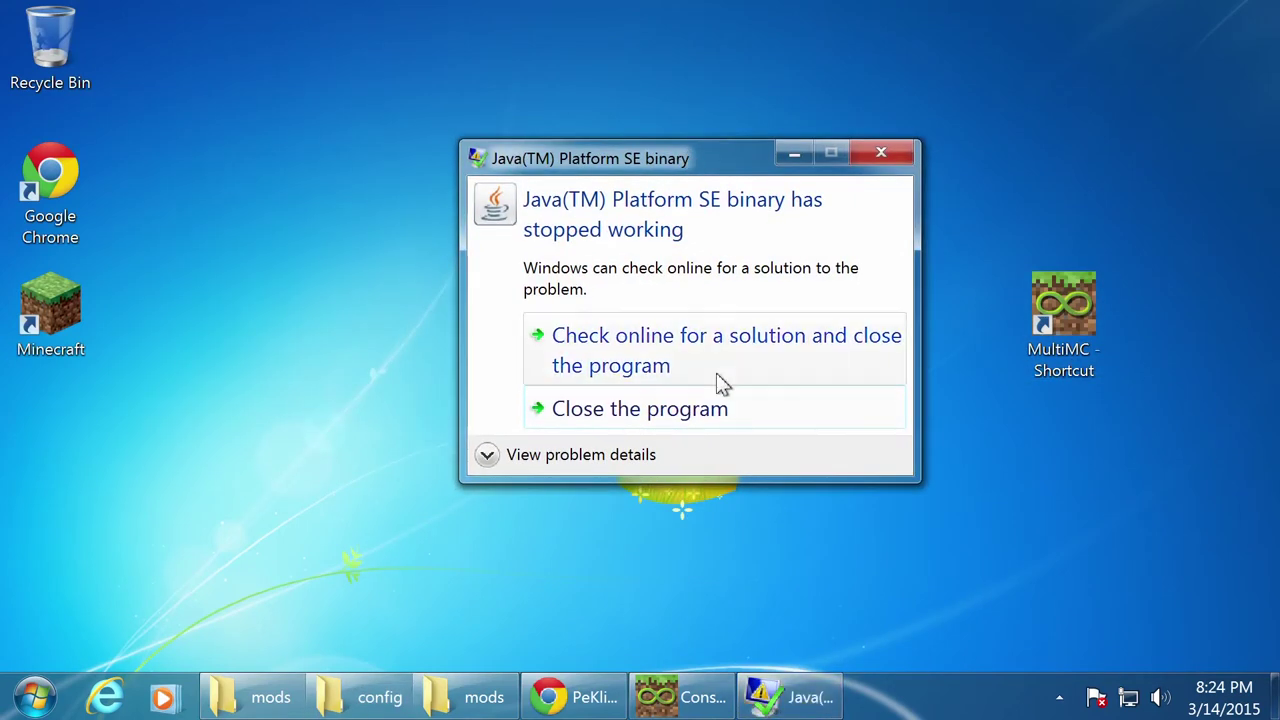
{"action": "left_click", "coordinate": [557, 456]}
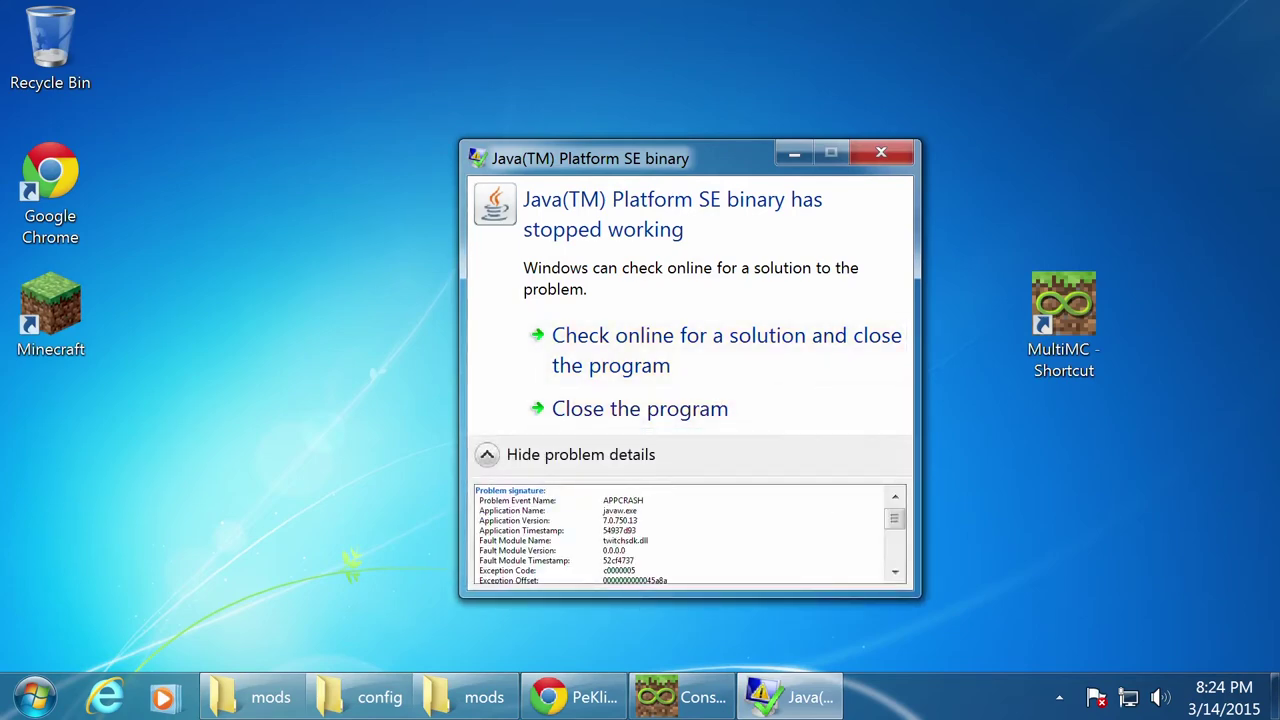
{"action": "left_click", "coordinate": [646, 420]}
- Examine the end of the 1.7.10 console log for mod errors and the cause of the crash, and close the console
{"action": "left_click", "coordinate": [703, 705]}
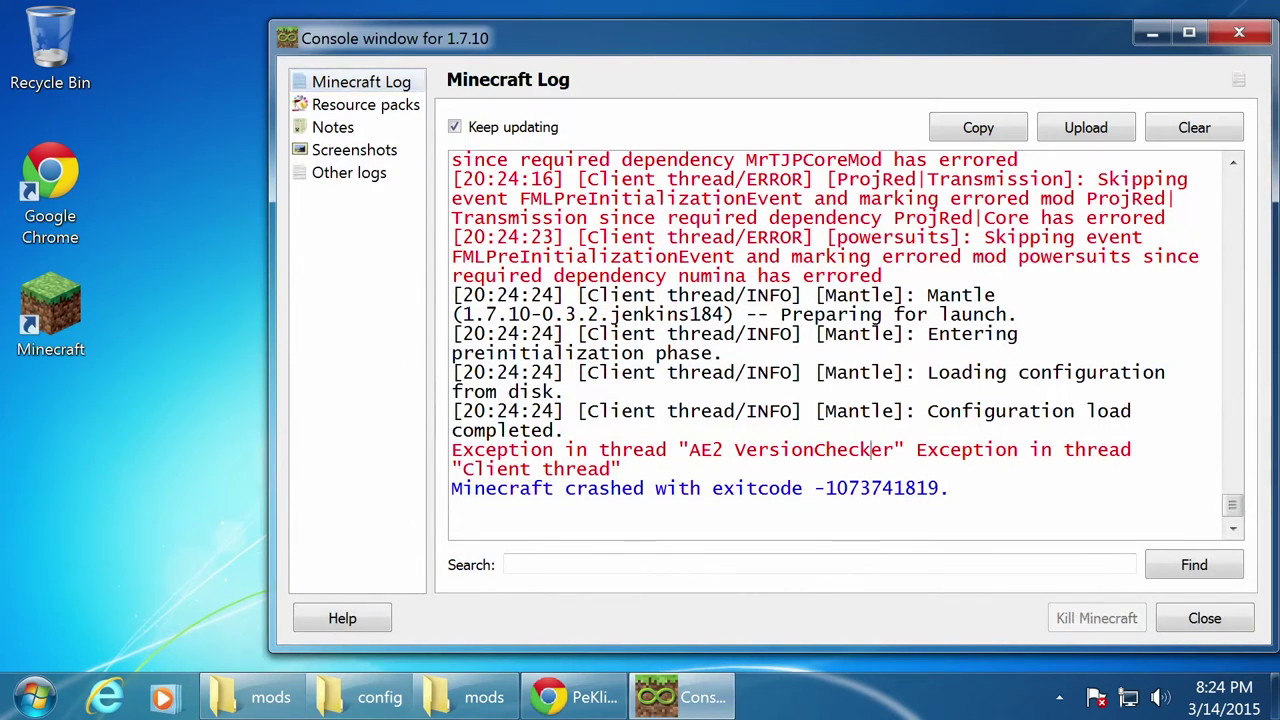
{"action": "scroll", "coordinate": [870, 449], "scroll_direction": "up", "scroll_amount": 5}
{"action": "scroll", "coordinate": [870, 449], "scroll_direction": "down", "scroll_amount": 5}
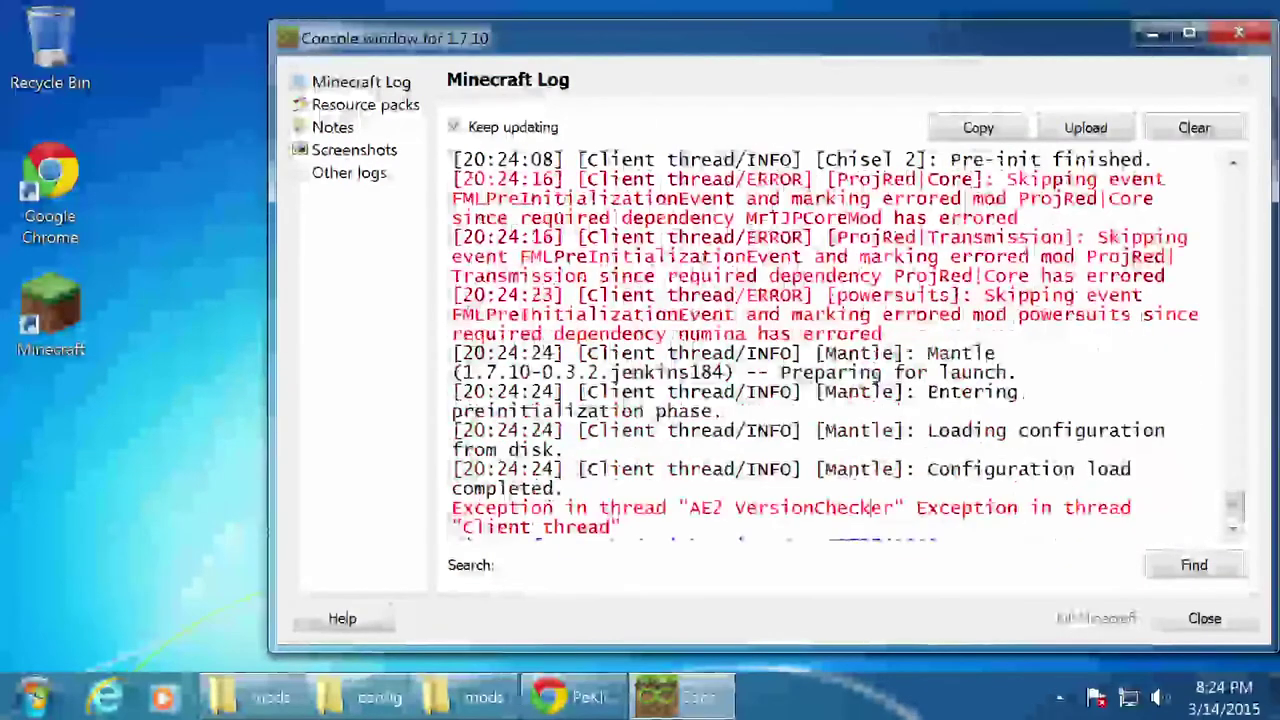
{"action": "scroll", "coordinate": [870, 449], "scroll_direction": "up", "scroll_amount": 8}
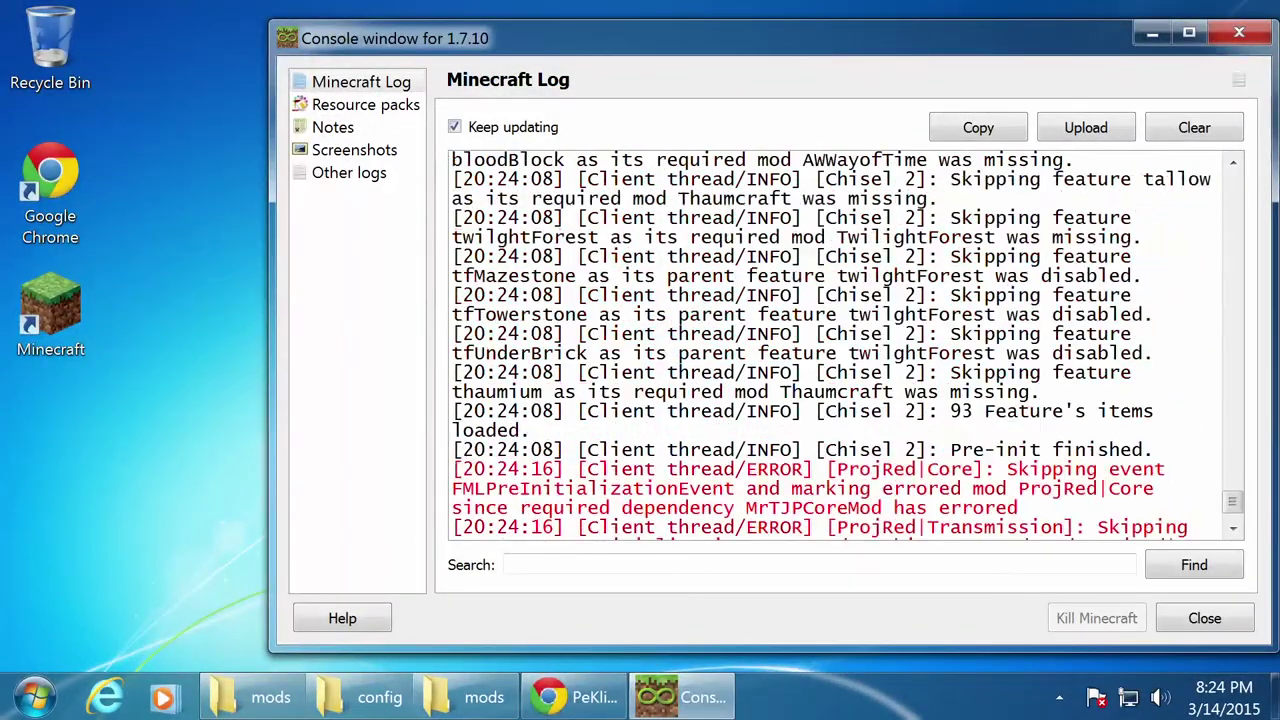
{"action": "scroll", "coordinate": [870, 449], "scroll_direction": "down", "scroll_amount": 8}
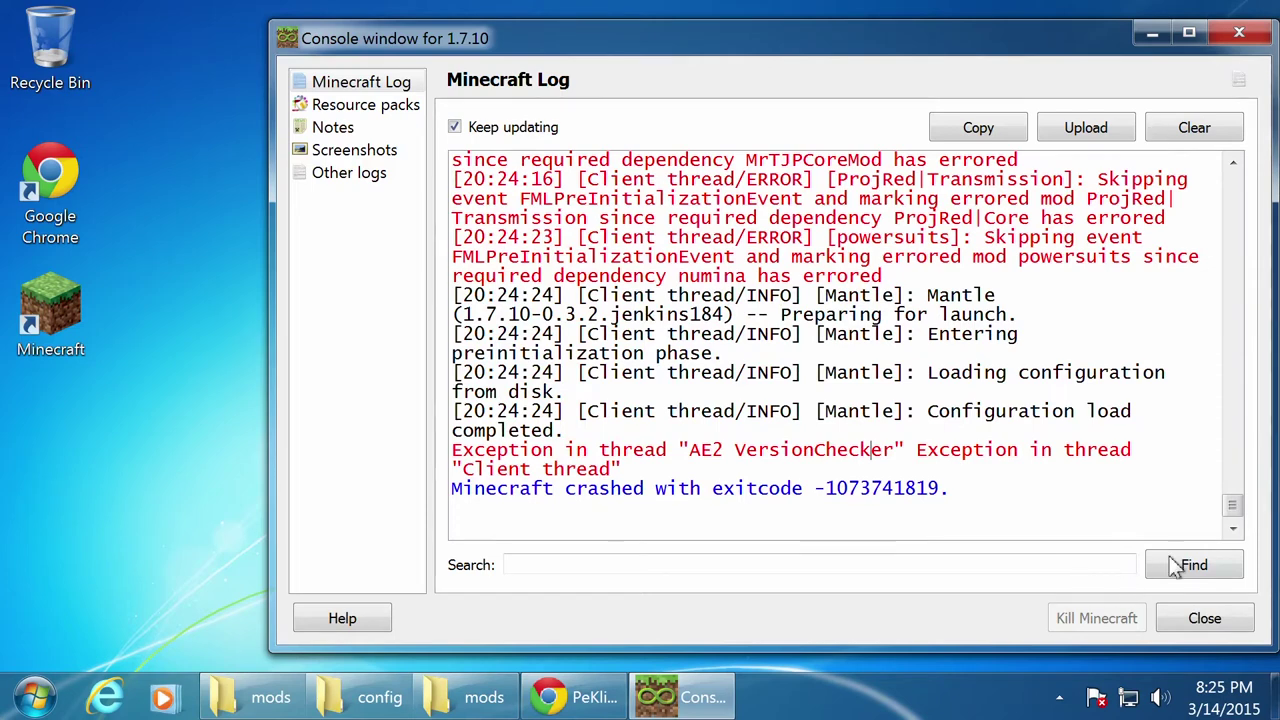
{"action": "left_click", "coordinate": [1204, 618]}
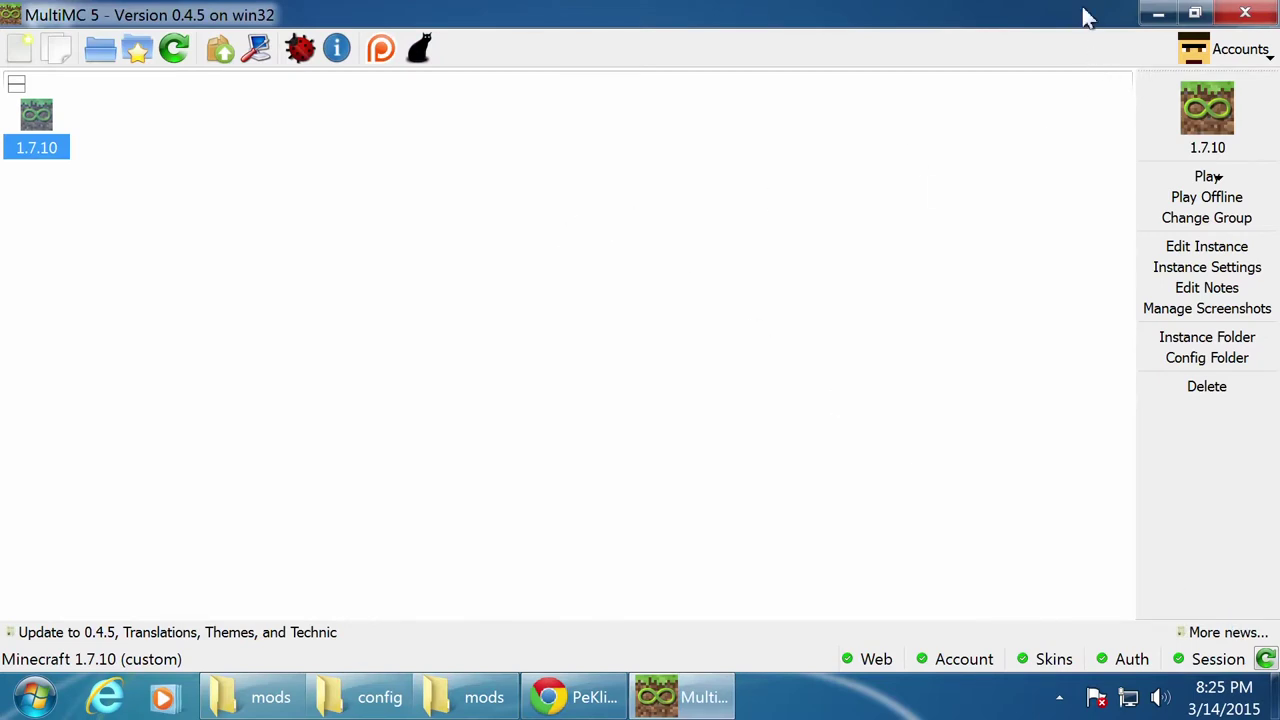
- Inspect the Forge profile's JVM Arguments setting in the Minecraft launcher, leave without saving, and switch back to MultiMC
{"action": "left_click", "coordinate": [1158, 13]}
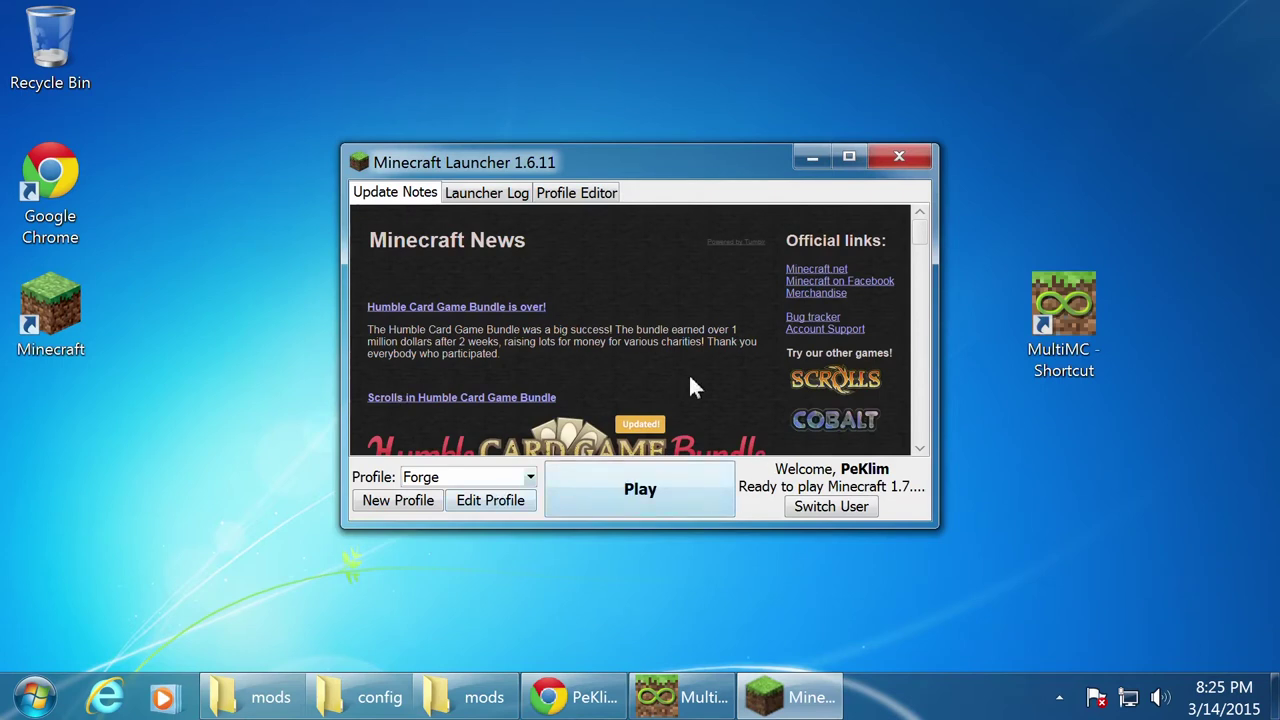
{"action": "left_click", "coordinate": [490, 500]}
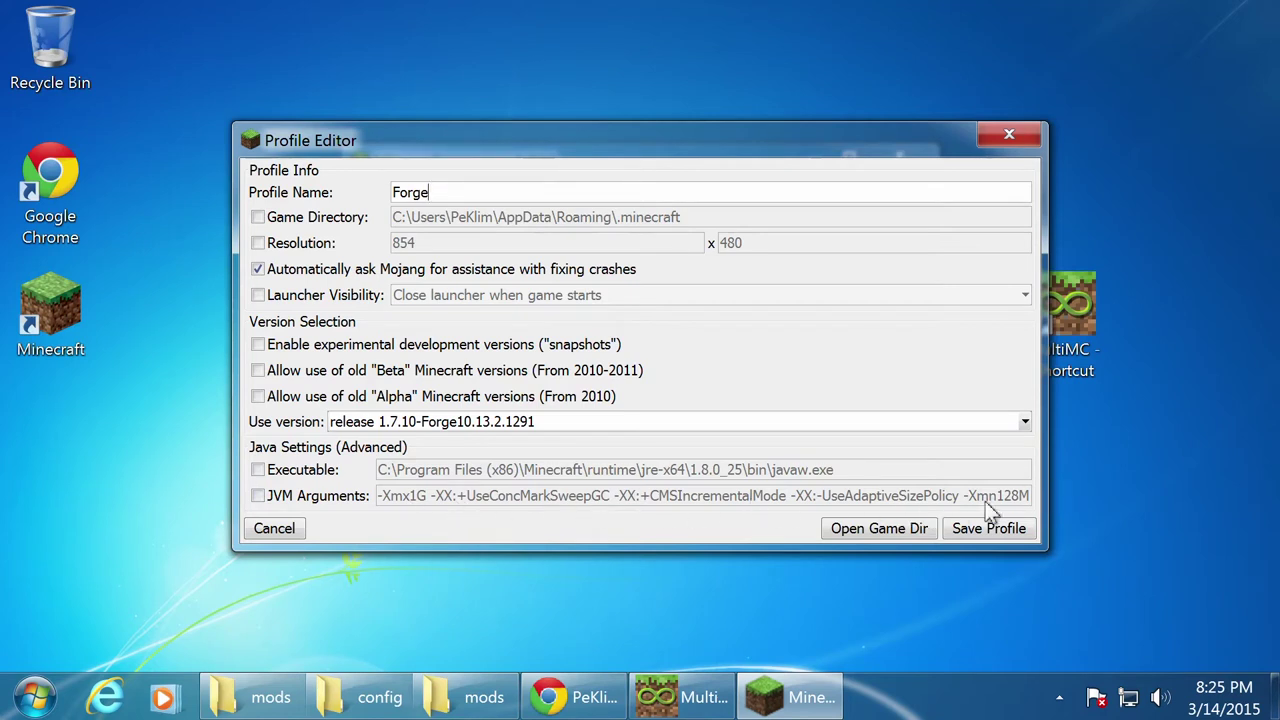
{"action": "left_click", "coordinate": [258, 497]}
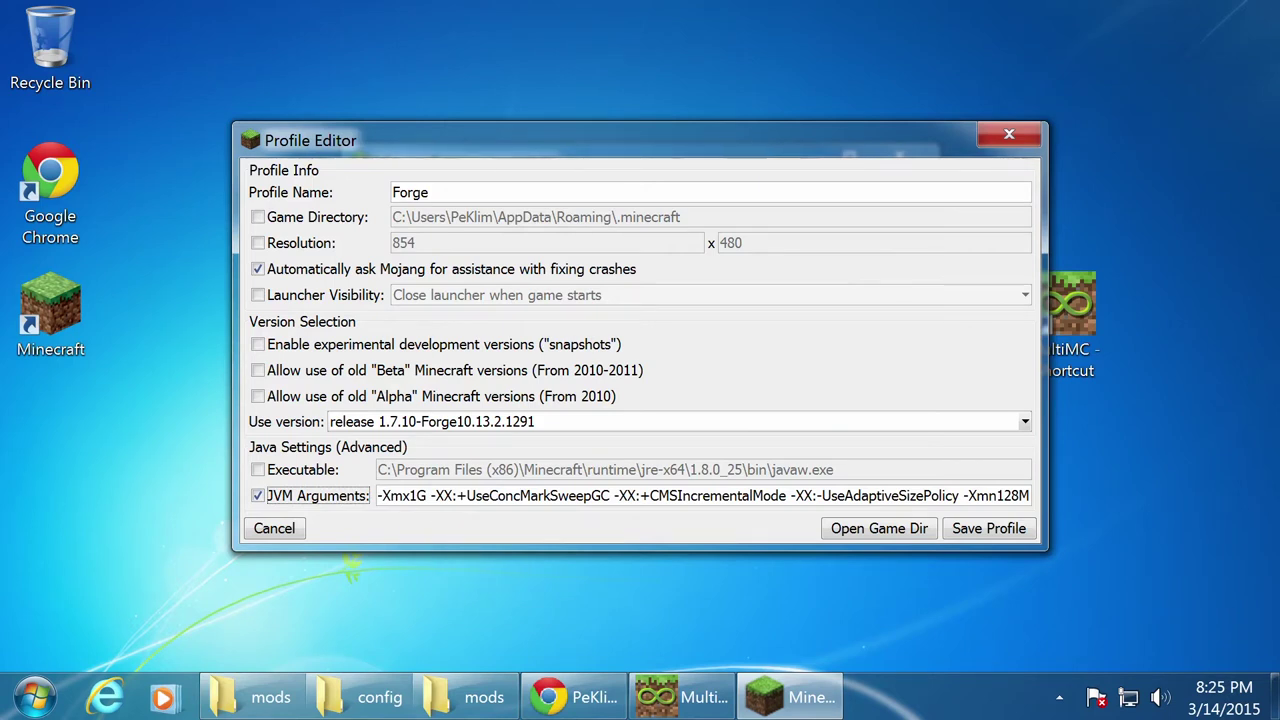
{"action": "left_click", "coordinate": [402, 495]}
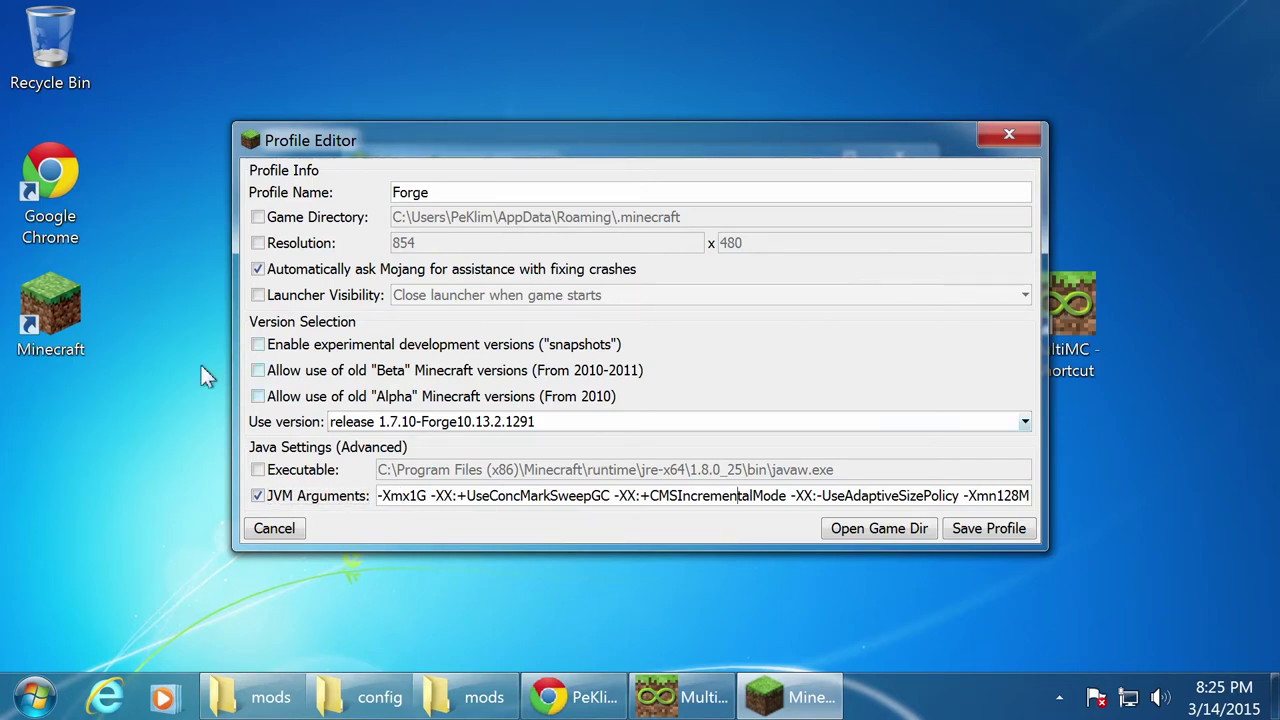
{"action": "left_click", "coordinate": [270, 498]}
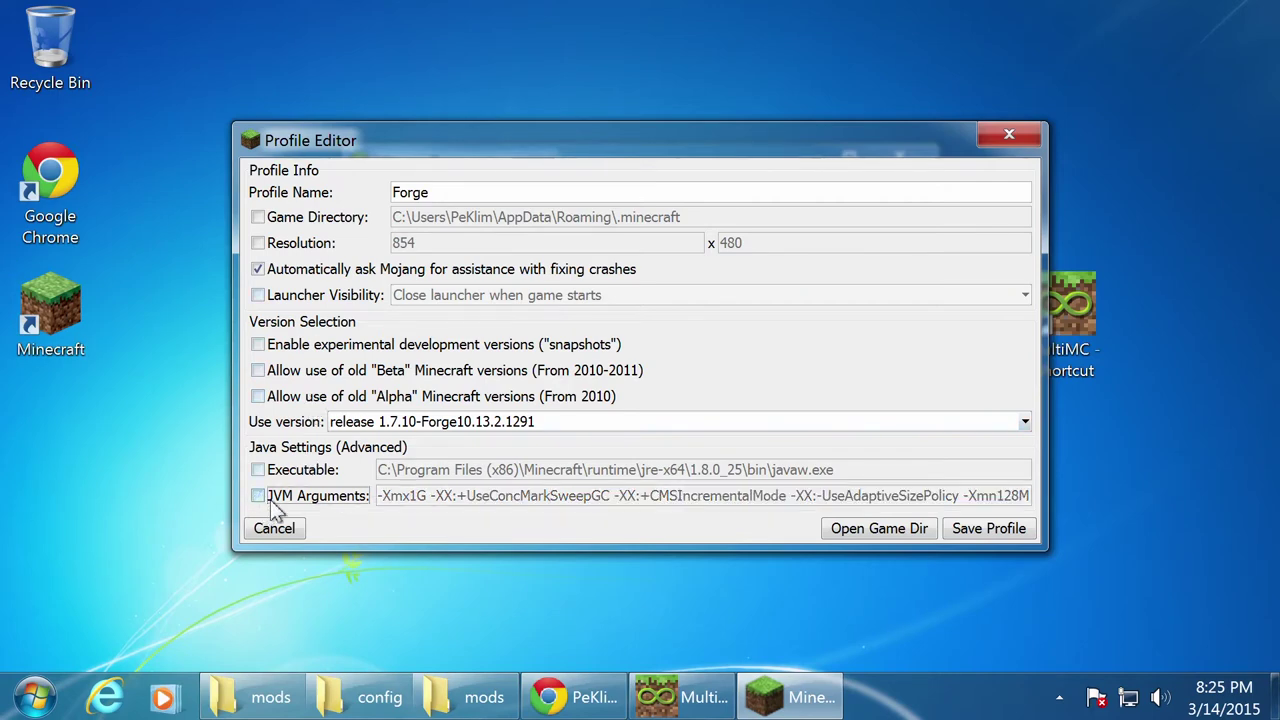
{"action": "left_click", "coordinate": [270, 528]}
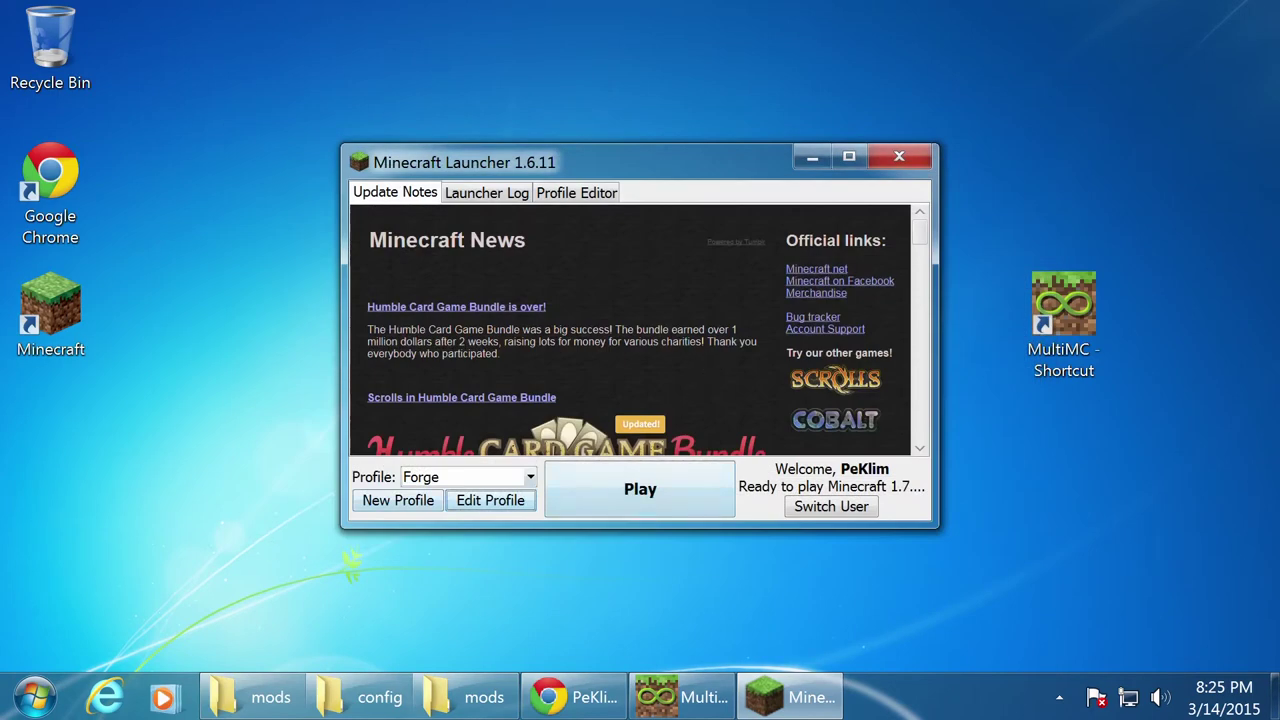
{"action": "left_click", "coordinate": [900, 160]}
{"action": "left_click", "coordinate": [716, 700]}
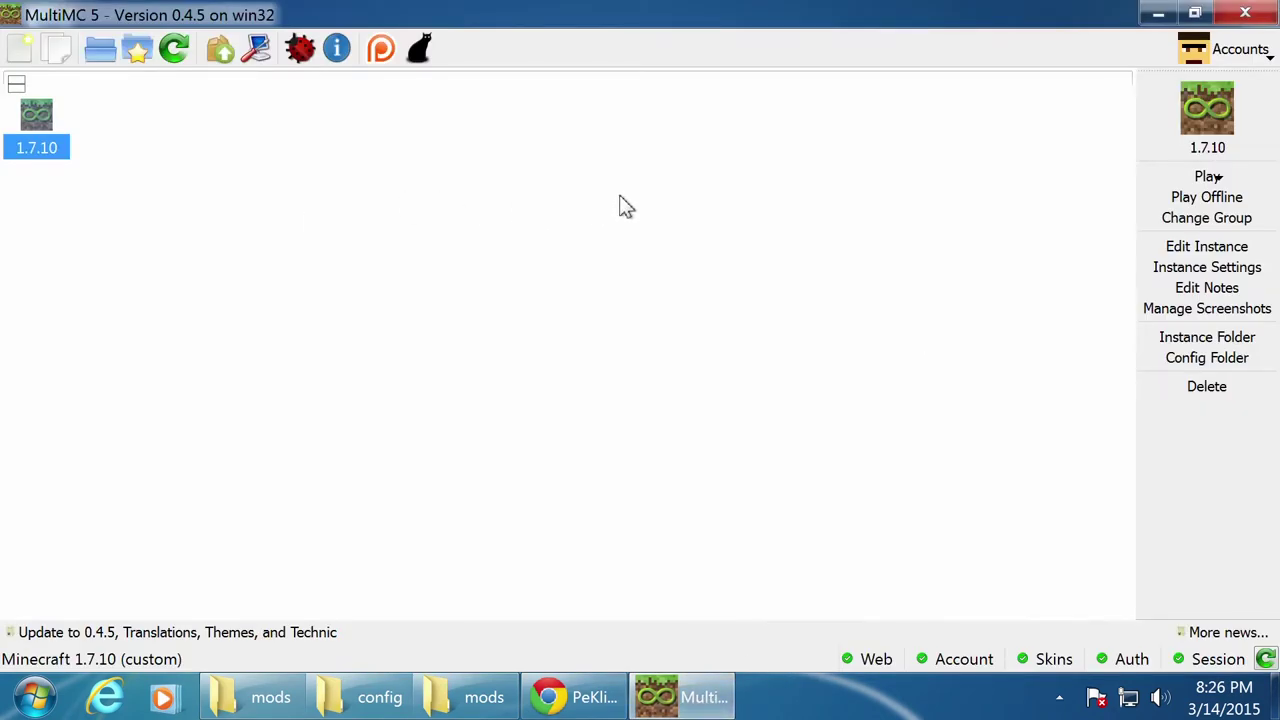
- Bring up the peklimpack config folder, the instance's mods folder and the .minecraft mods folder to compare them
{"action": "mouse_move", "coordinate": [366, 708]}
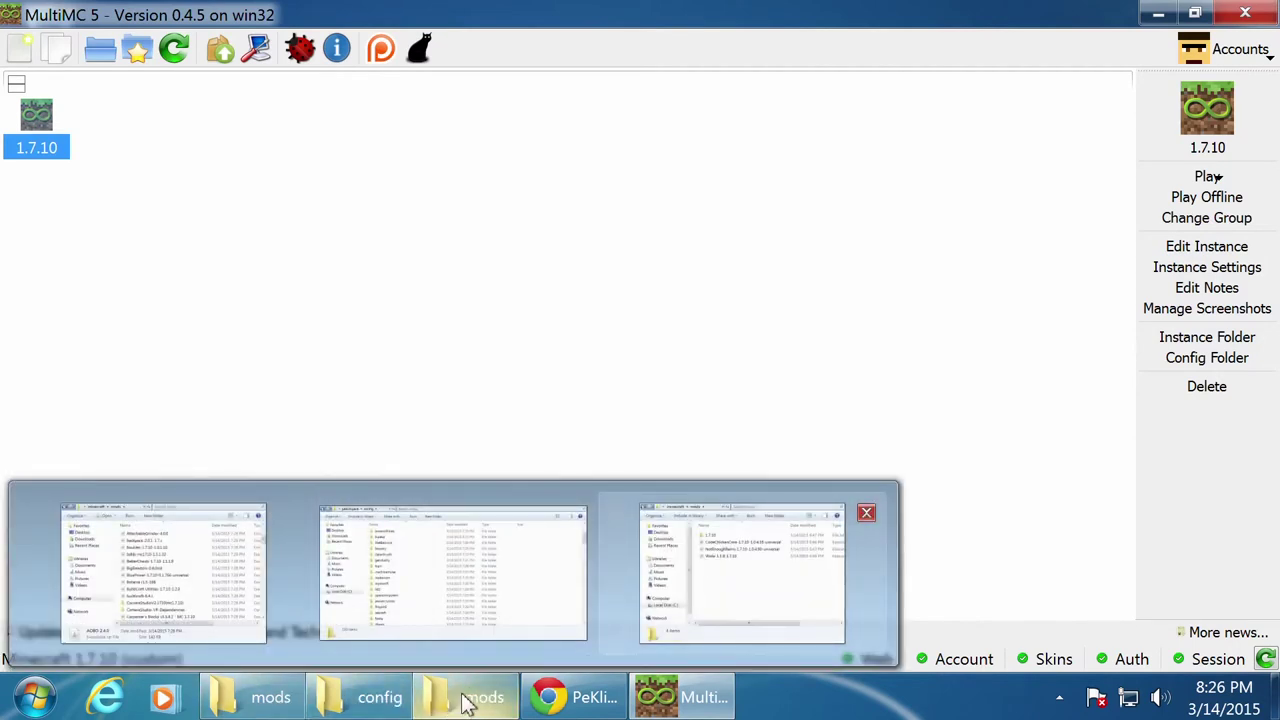
{"action": "left_click", "coordinate": [347, 699]}
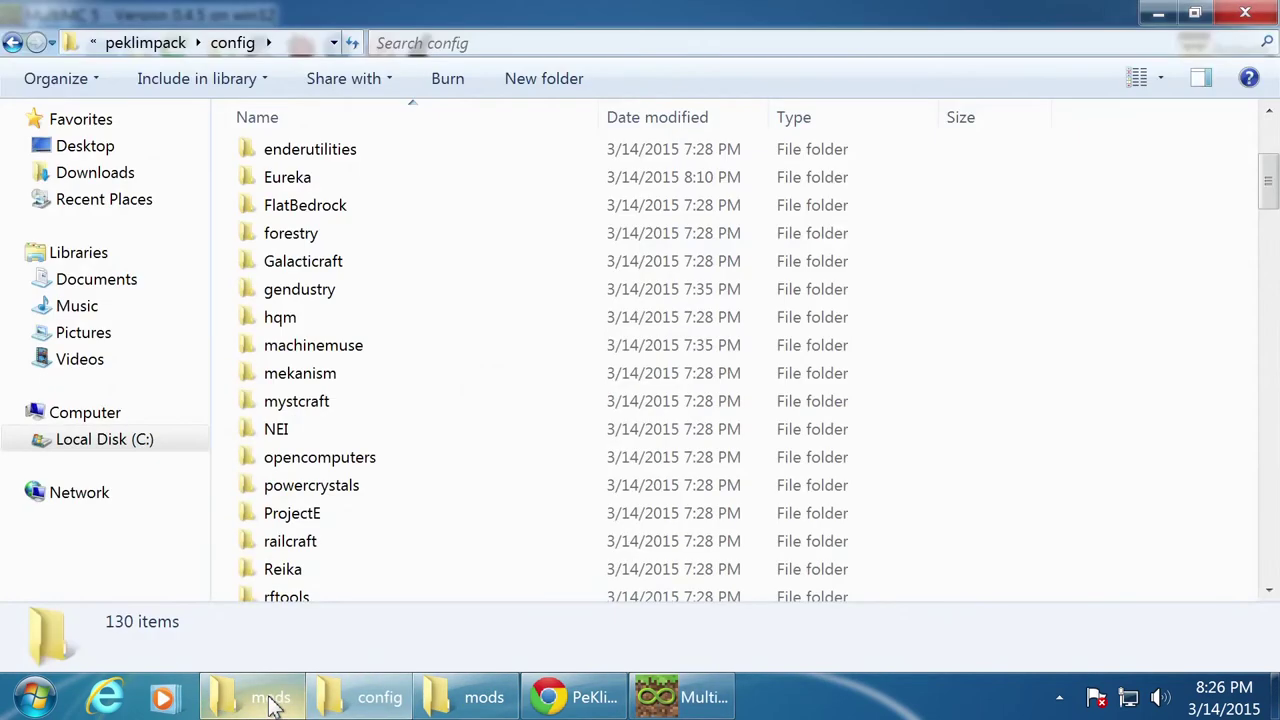
{"action": "left_click", "coordinate": [274, 704]}
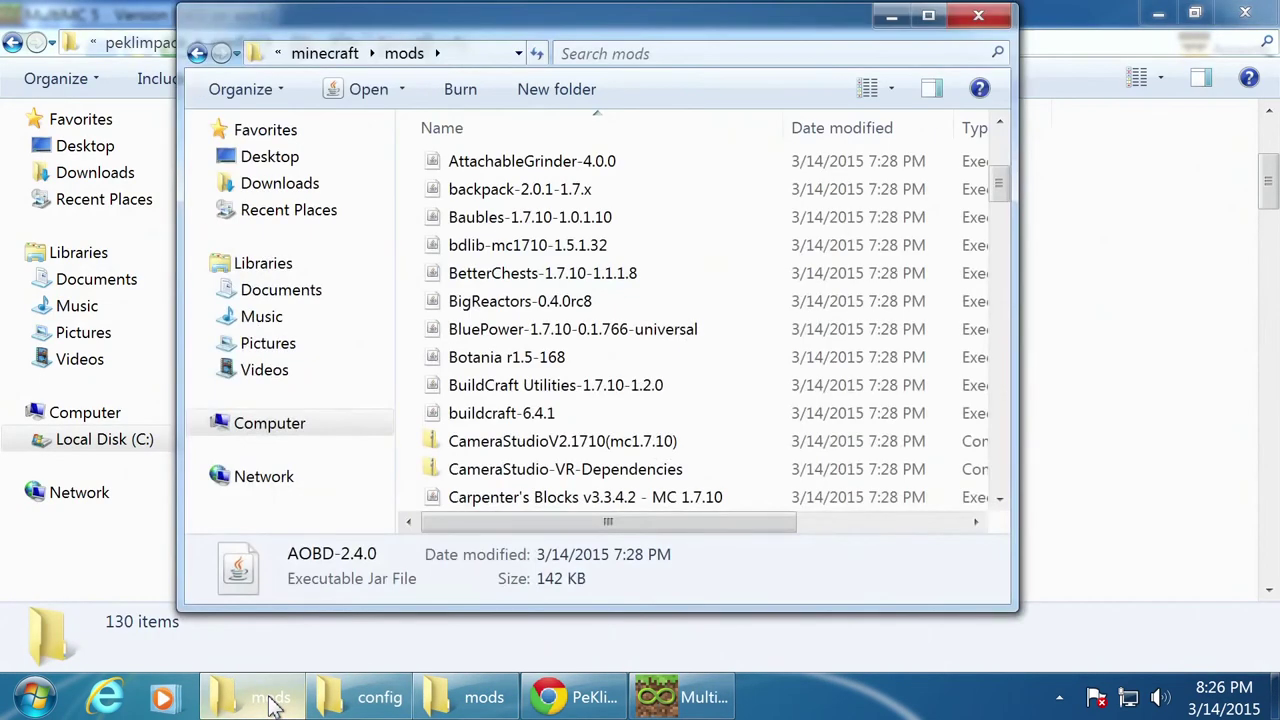
{"action": "left_click", "coordinate": [500, 702]}
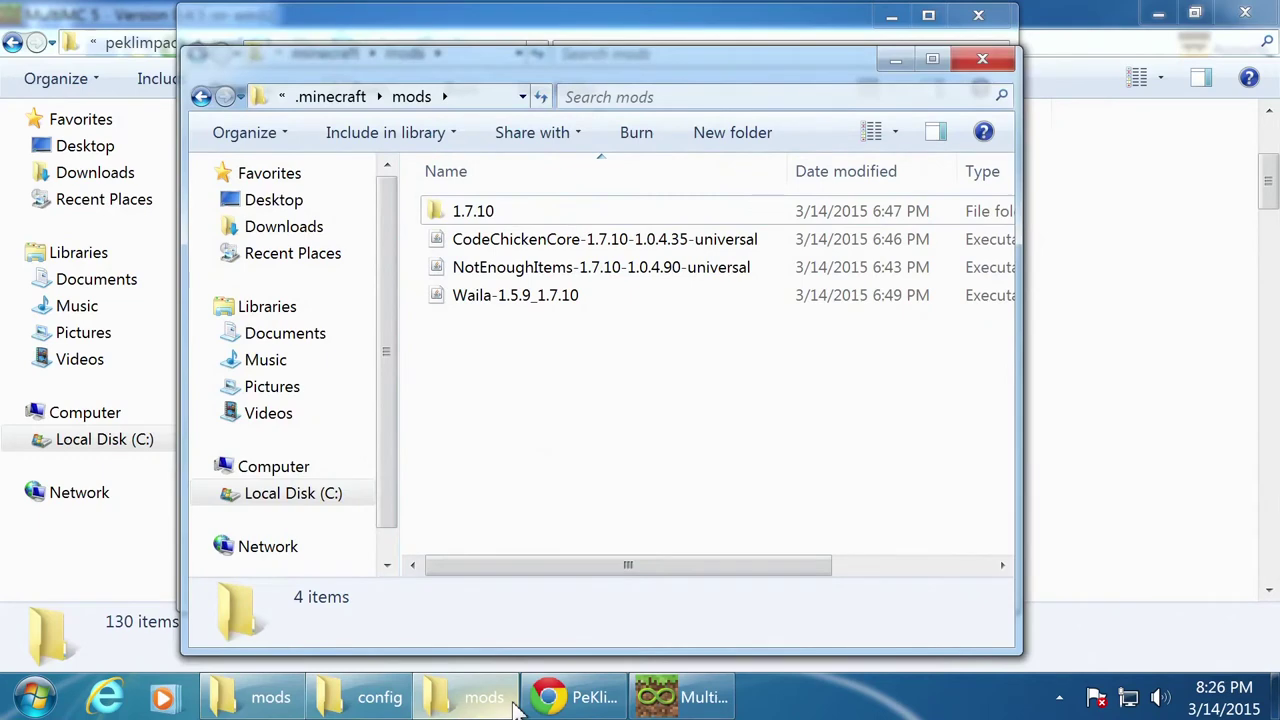
- Return to the peklimpack config folder and go up two levels to the modpacks folder
{"action": "left_click", "coordinate": [360, 700]}
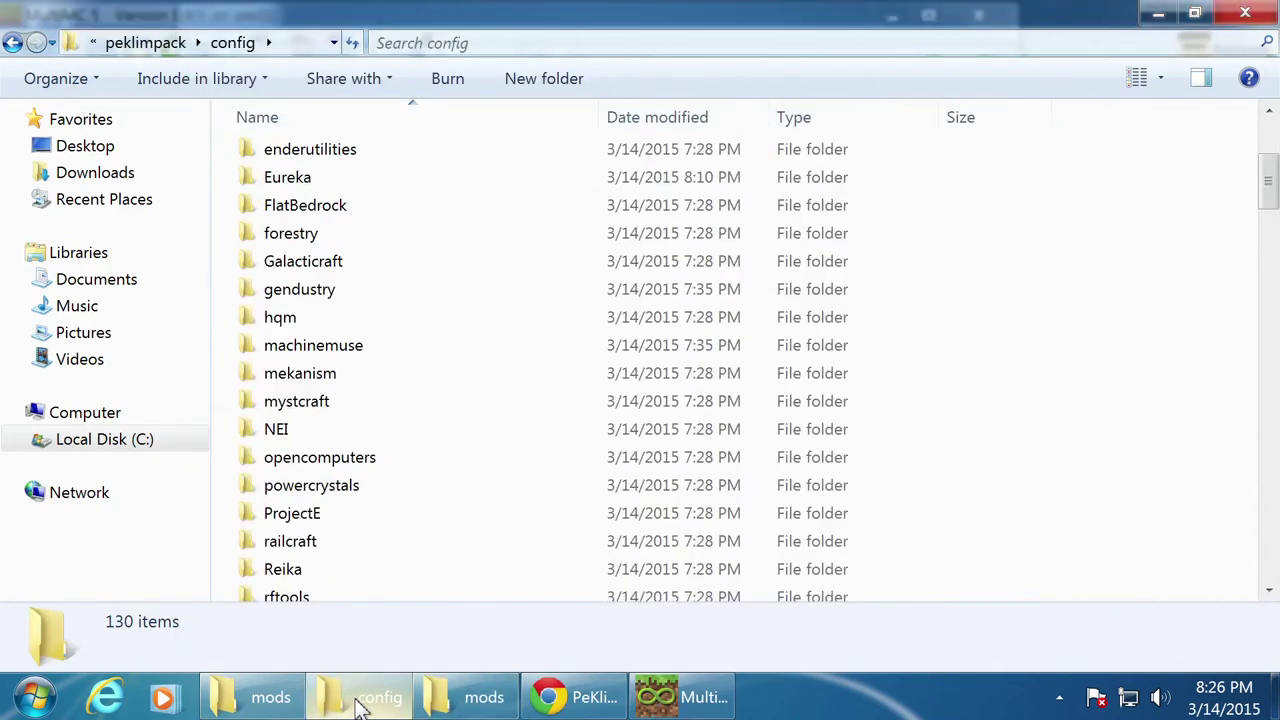
{"action": "left_click", "coordinate": [144, 43]}
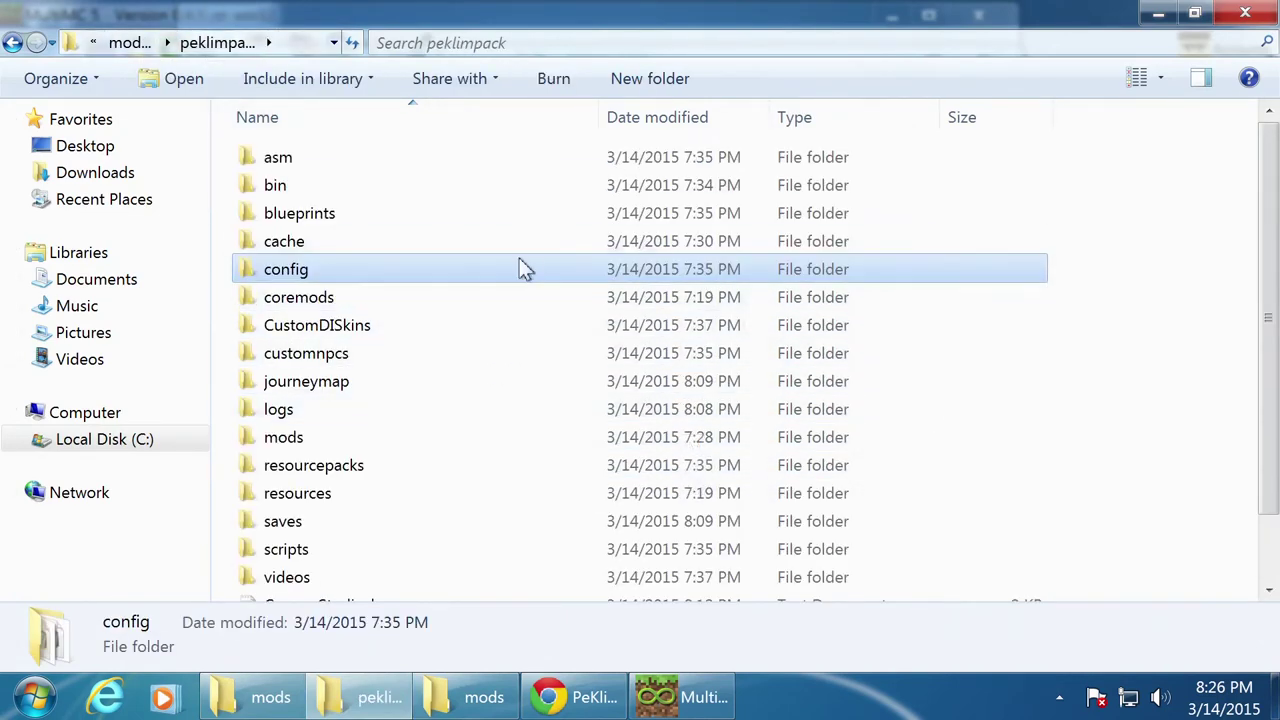
{"action": "left_click", "coordinate": [124, 44]}
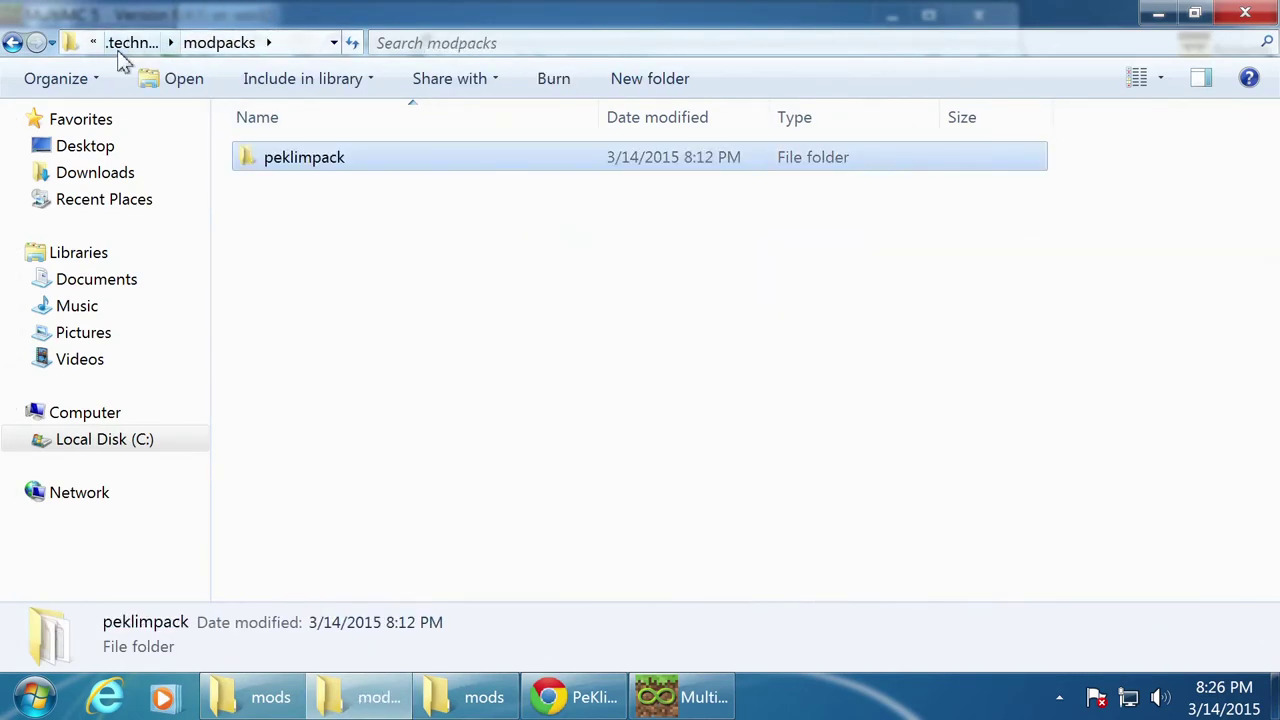
- Open the mods folder inside peklimpack and look through its mod files
{"action": "double_click", "coordinate": [311, 157]}
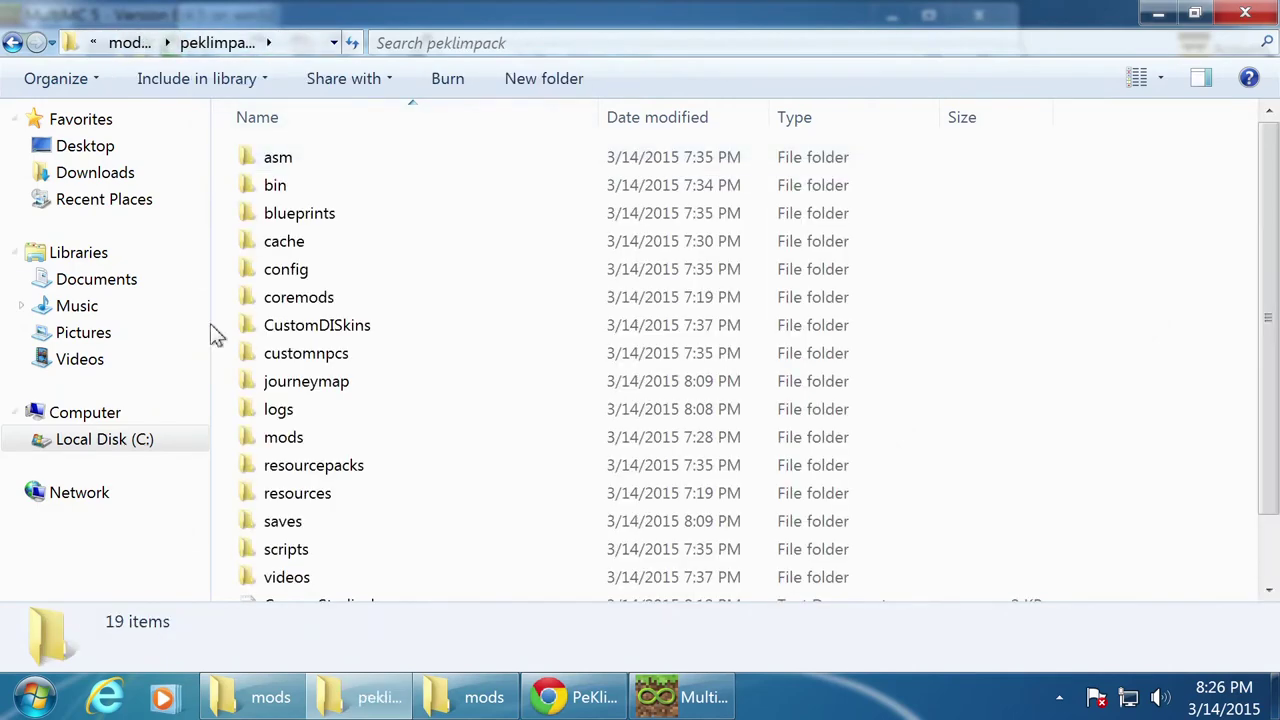
{"action": "double_click", "coordinate": [300, 437]}
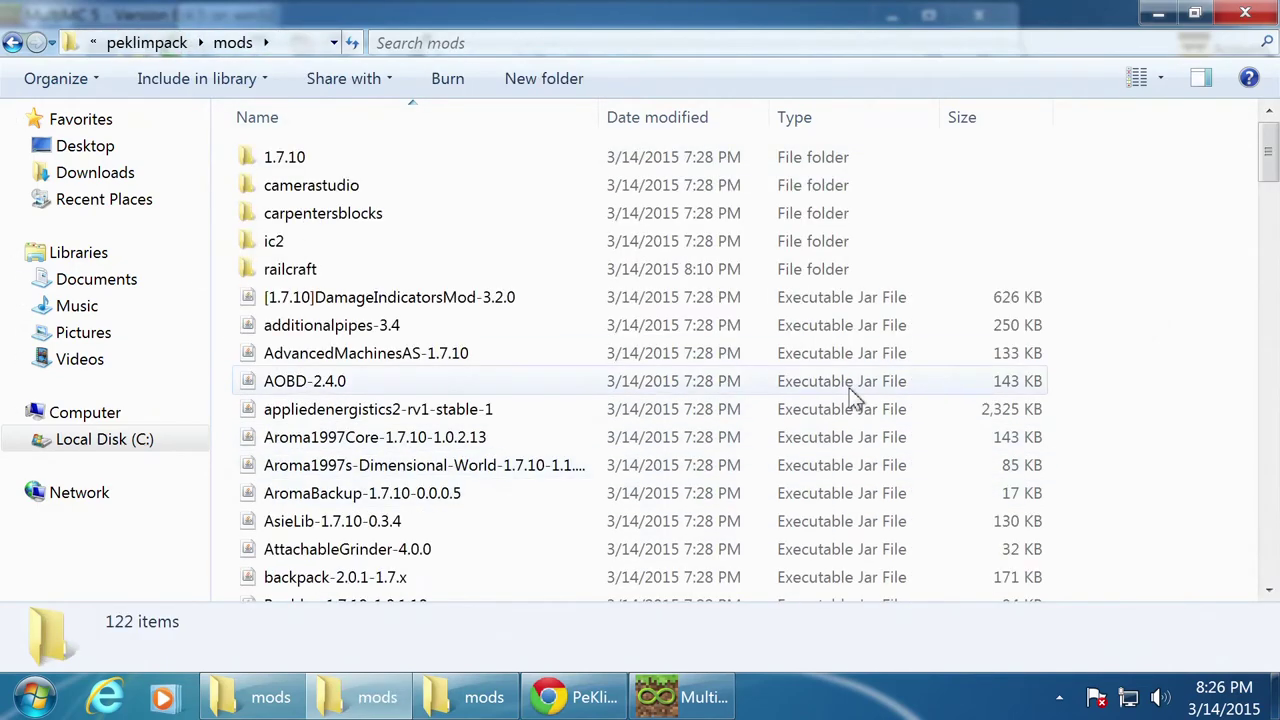
{"action": "scroll", "coordinate": [1068, 365], "scroll_direction": "down", "scroll_amount": 4}
{"action": "scroll", "coordinate": [1068, 365], "scroll_direction": "up", "scroll_amount": 4}
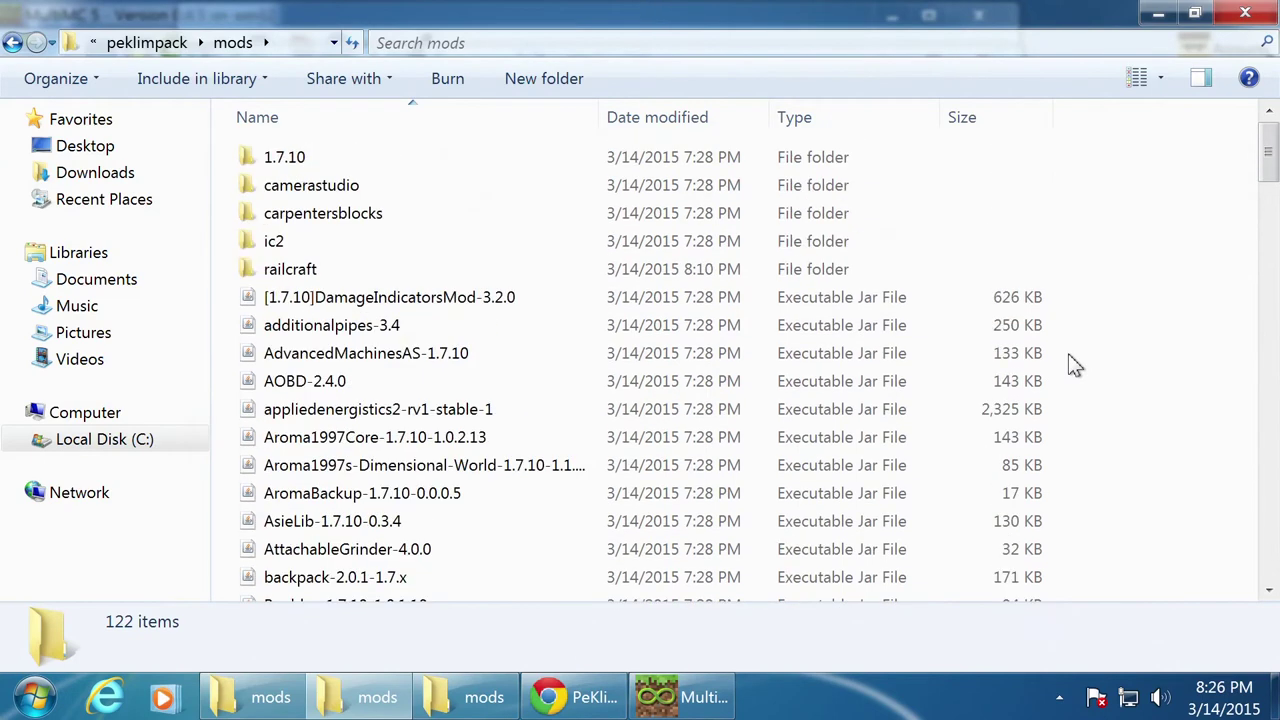
{"action": "scroll", "coordinate": [1240, 160], "scroll_direction": "down", "scroll_amount": 6}
{"action": "scroll", "coordinate": [1240, 160], "scroll_direction": "up", "scroll_amount": 6}
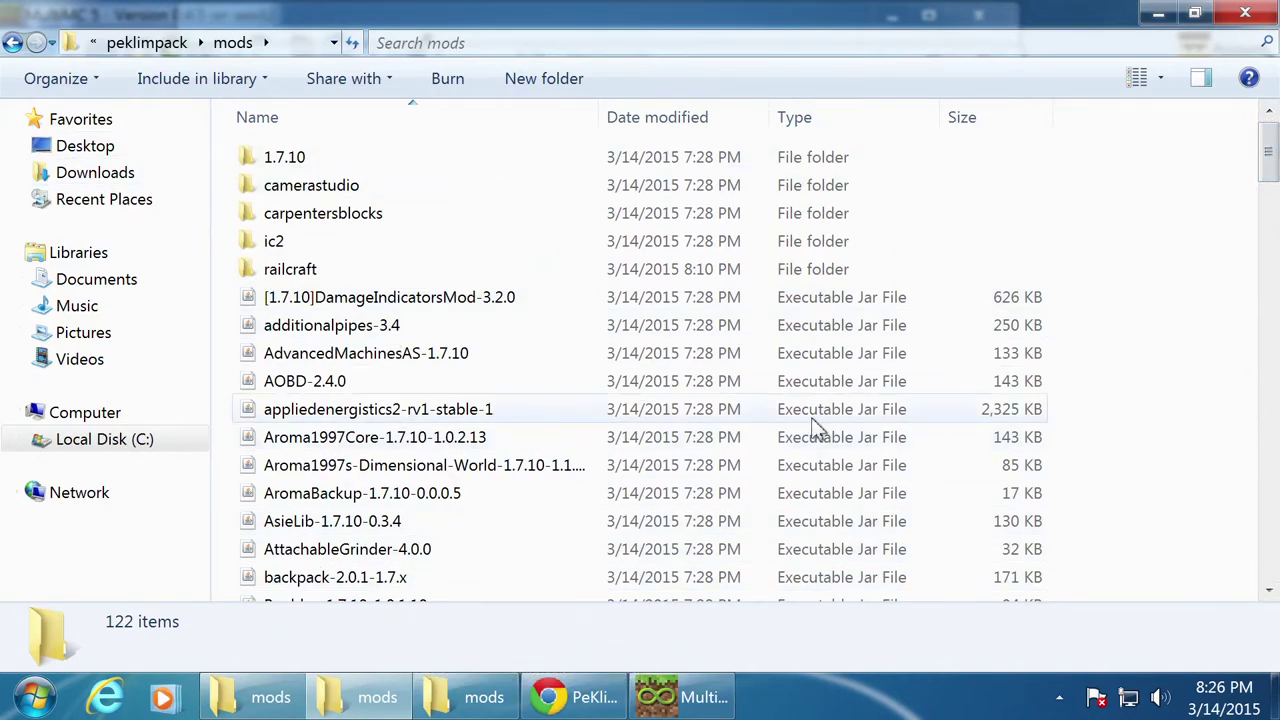
{"action": "mouse_move", "coordinate": [1267, 160]}
{"action": "left_mouse_down"}
{"action": "mouse_move", "coordinate": [1268, 503]}
{"action": "mouse_move", "coordinate": [1267, 155]}
{"action": "left_mouse_up"}
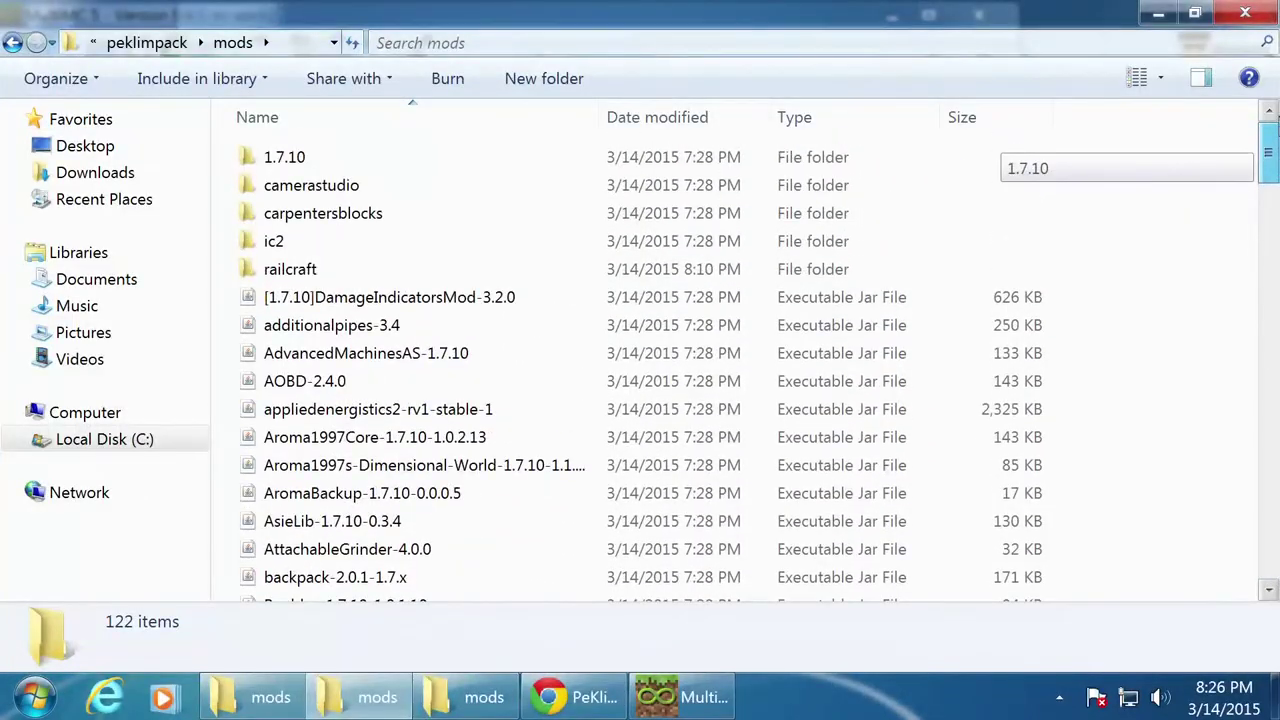
- Minimize the open folder windows and MultiMC to reach the desktop
{"action": "left_click", "coordinate": [1160, 18]}
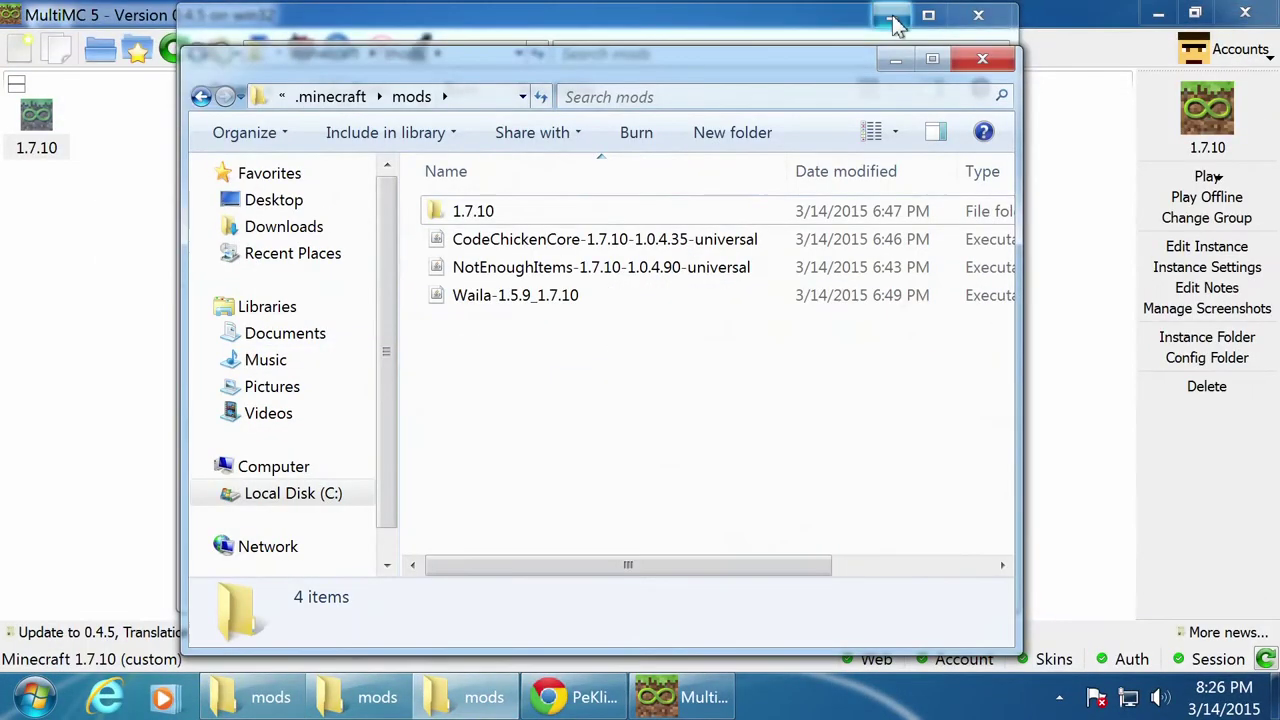
{"action": "left_click", "coordinate": [899, 18]}
{"action": "left_click", "coordinate": [893, 20]}
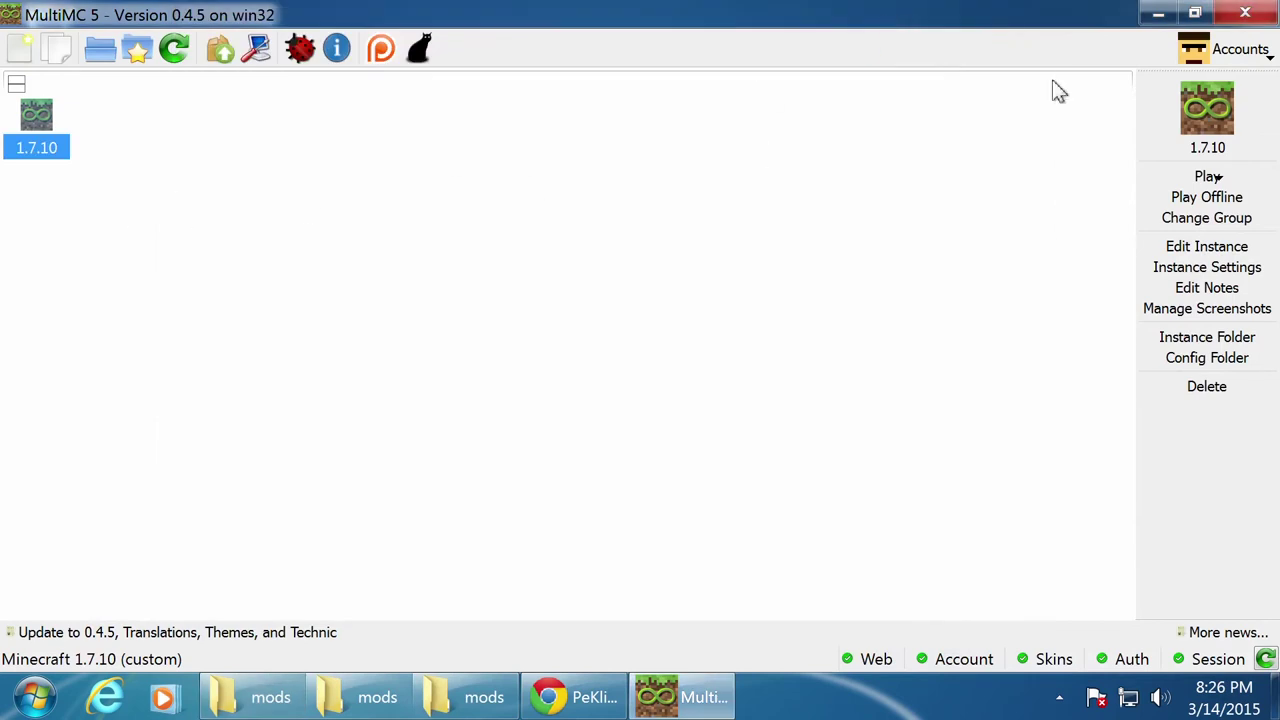
{"action": "left_click", "coordinate": [1158, 12]}
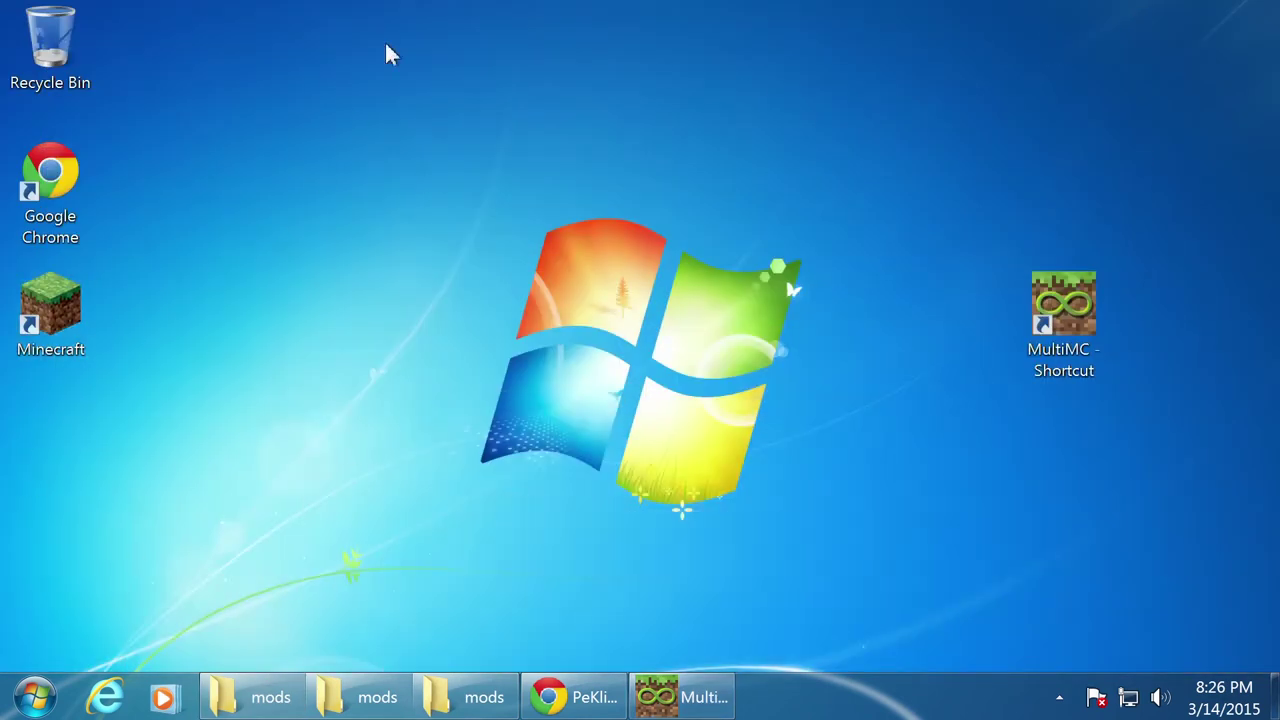
- Search for "tech", run TechnicLauncher, and show the PeKlimPack page among its modpacks
{"action": "left_click", "coordinate": [42, 700]}
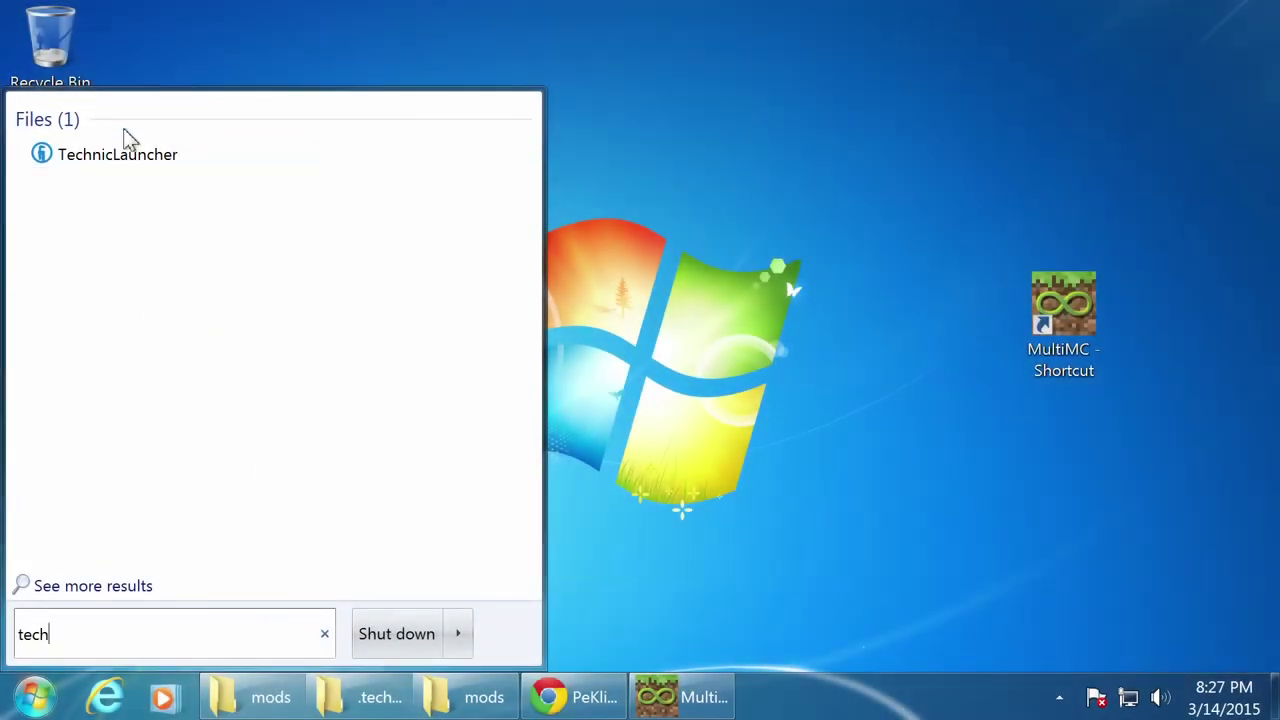
{"action": "left_click", "coordinate": [117, 155]}
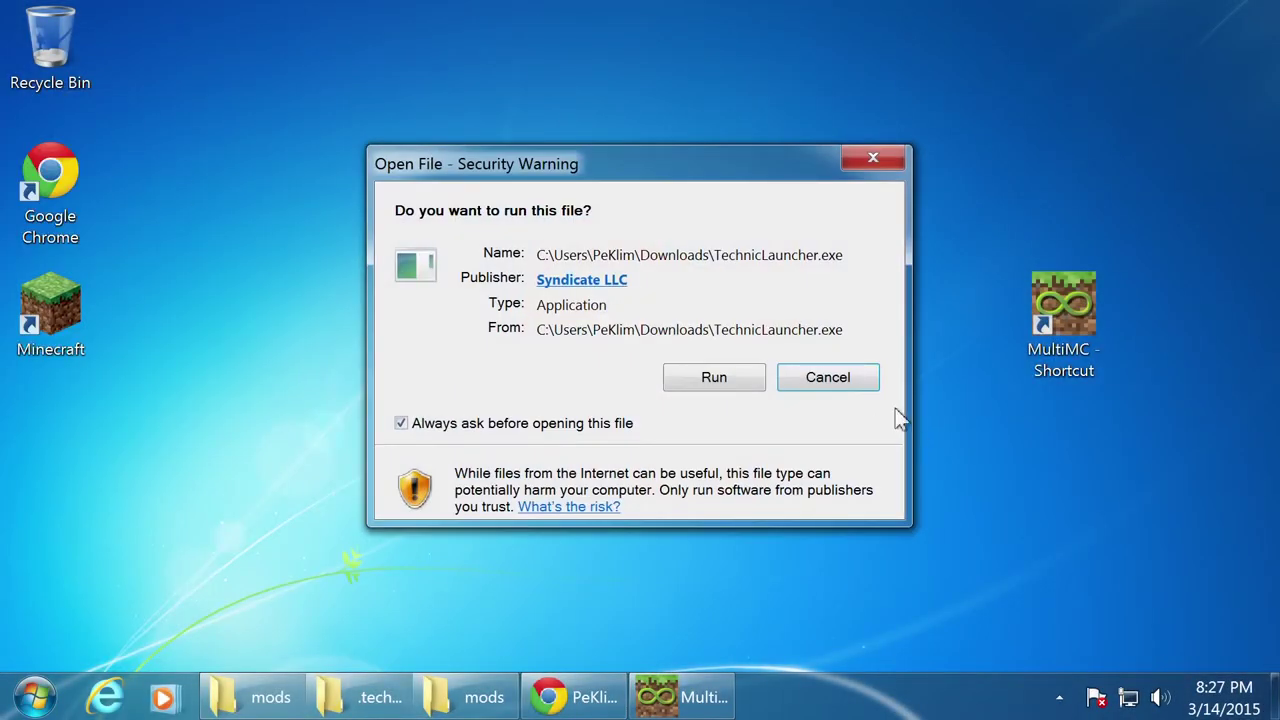
{"action": "left_click", "coordinate": [720, 378]}
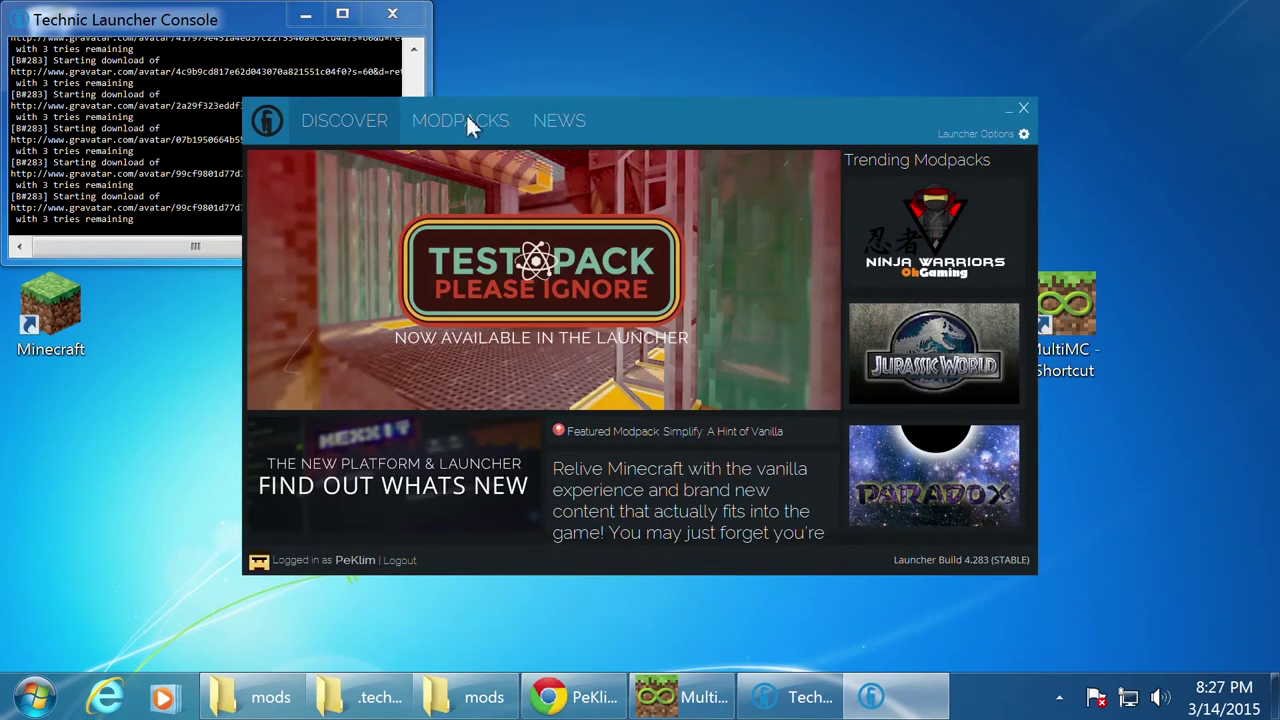
{"action": "left_click", "coordinate": [466, 122]}
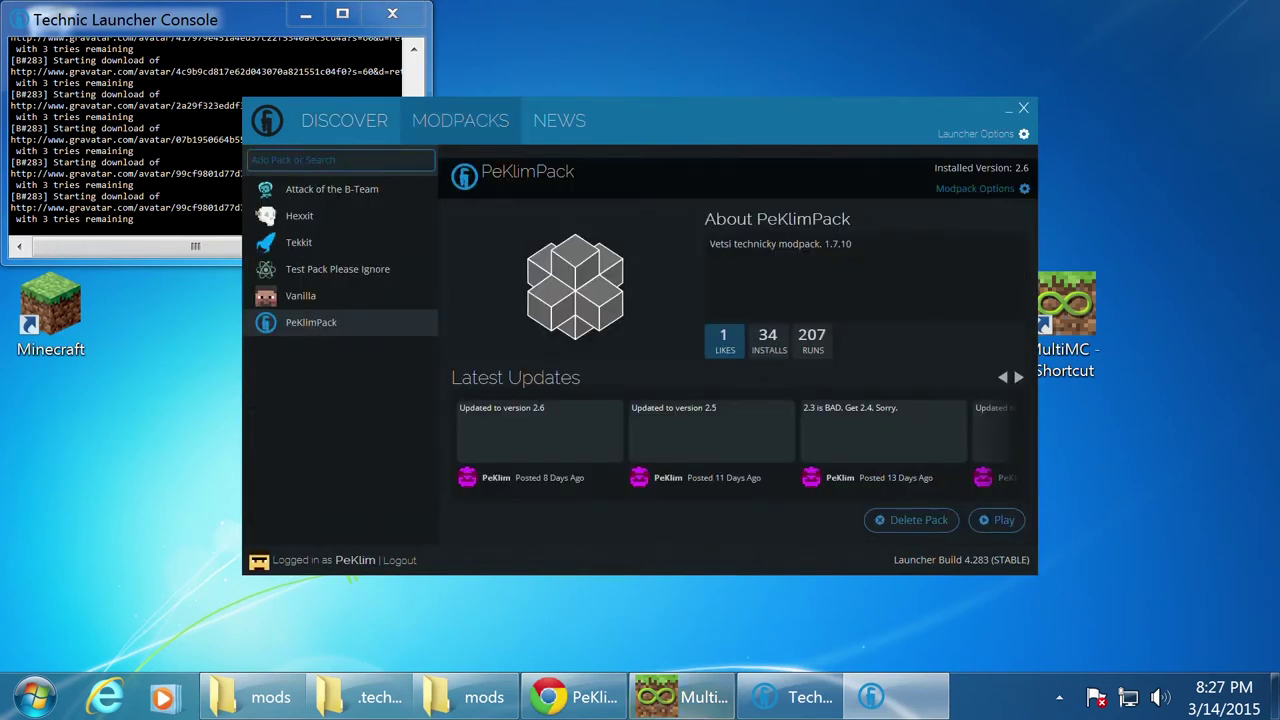
- Switch back to the .technic folder and open the mods folder of peklimpack under modpacks
{"action": "left_click", "coordinate": [470, 703]}
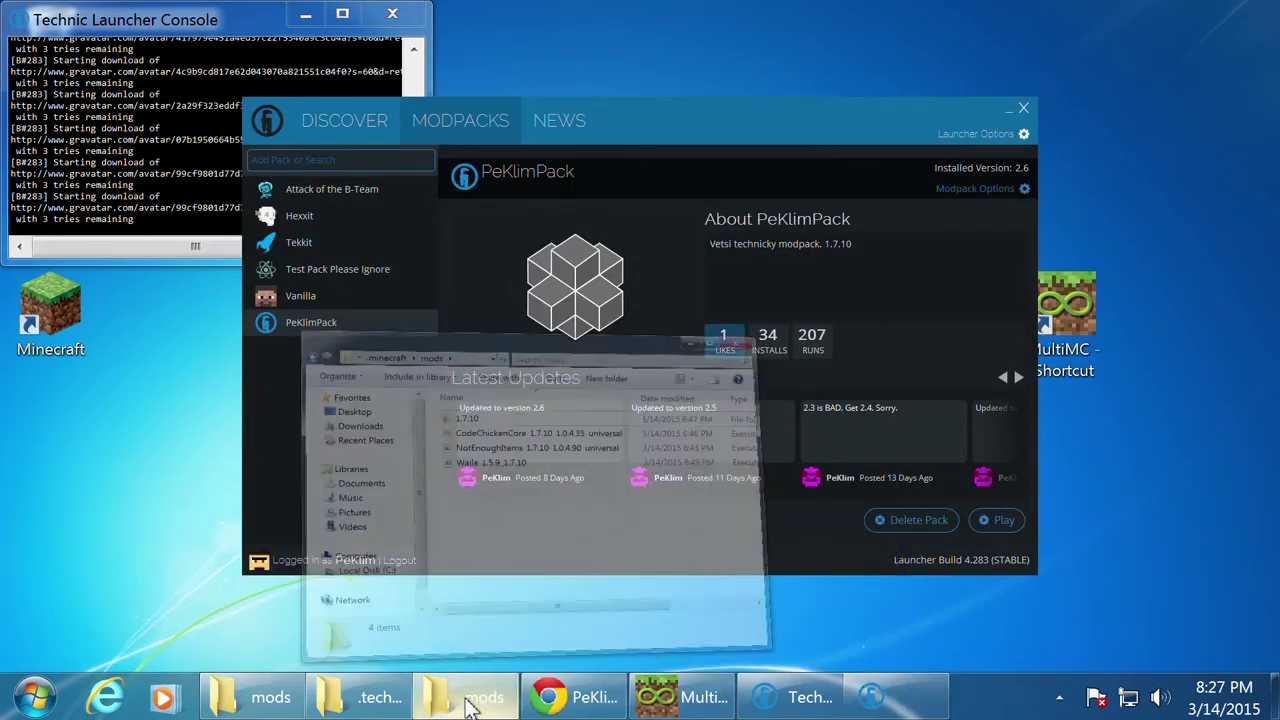
{"action": "left_click", "coordinate": [388, 705]}
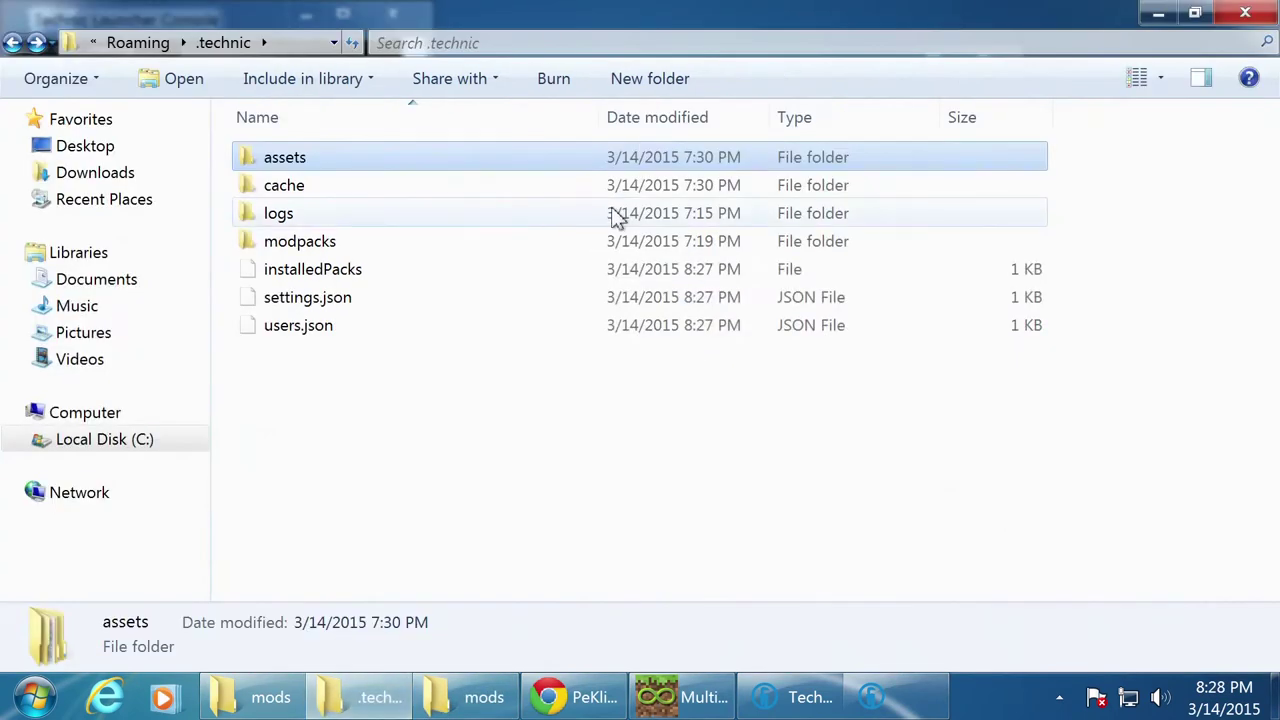
{"action": "double_click", "coordinate": [318, 250]}
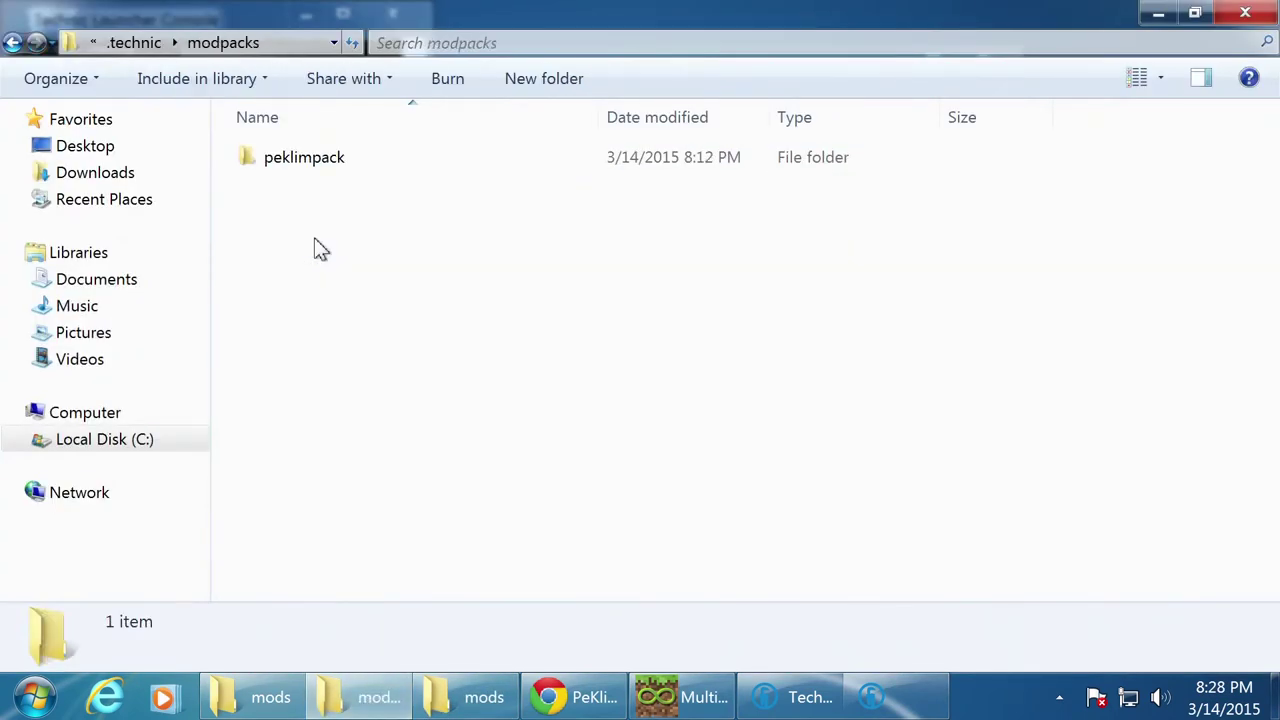
{"action": "double_click", "coordinate": [314, 157]}
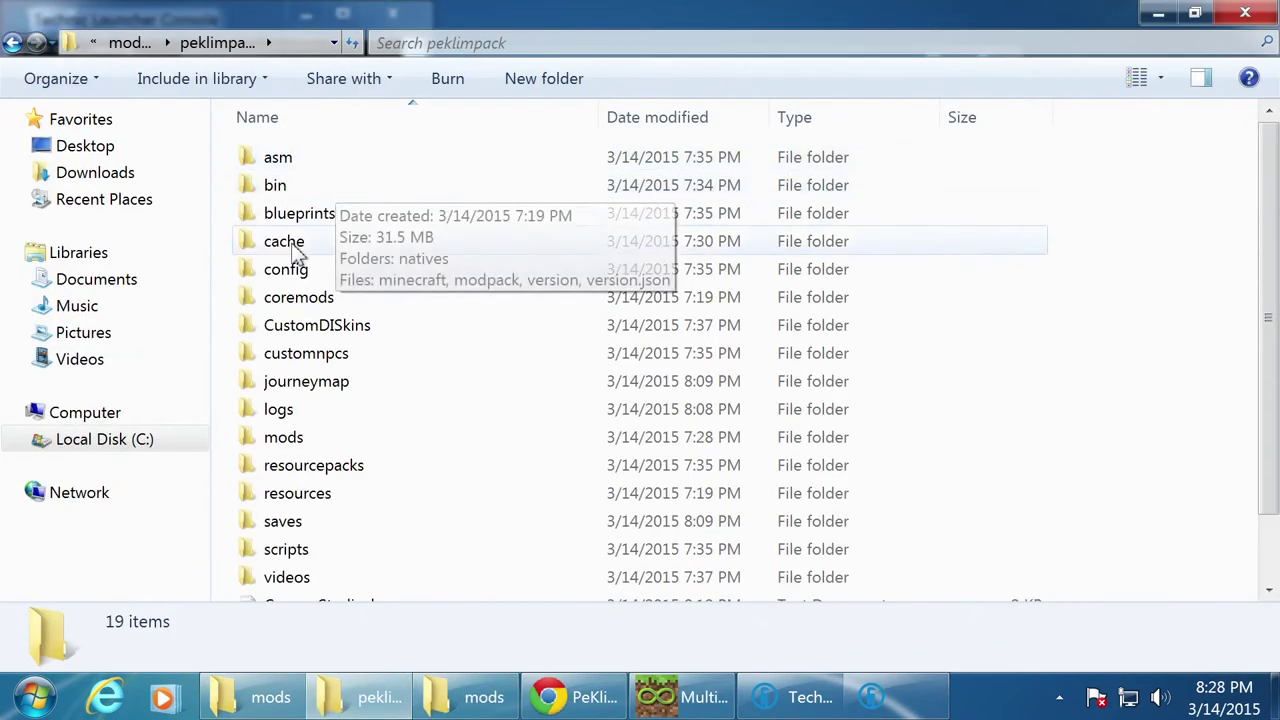
{"action": "double_click", "coordinate": [289, 437]}
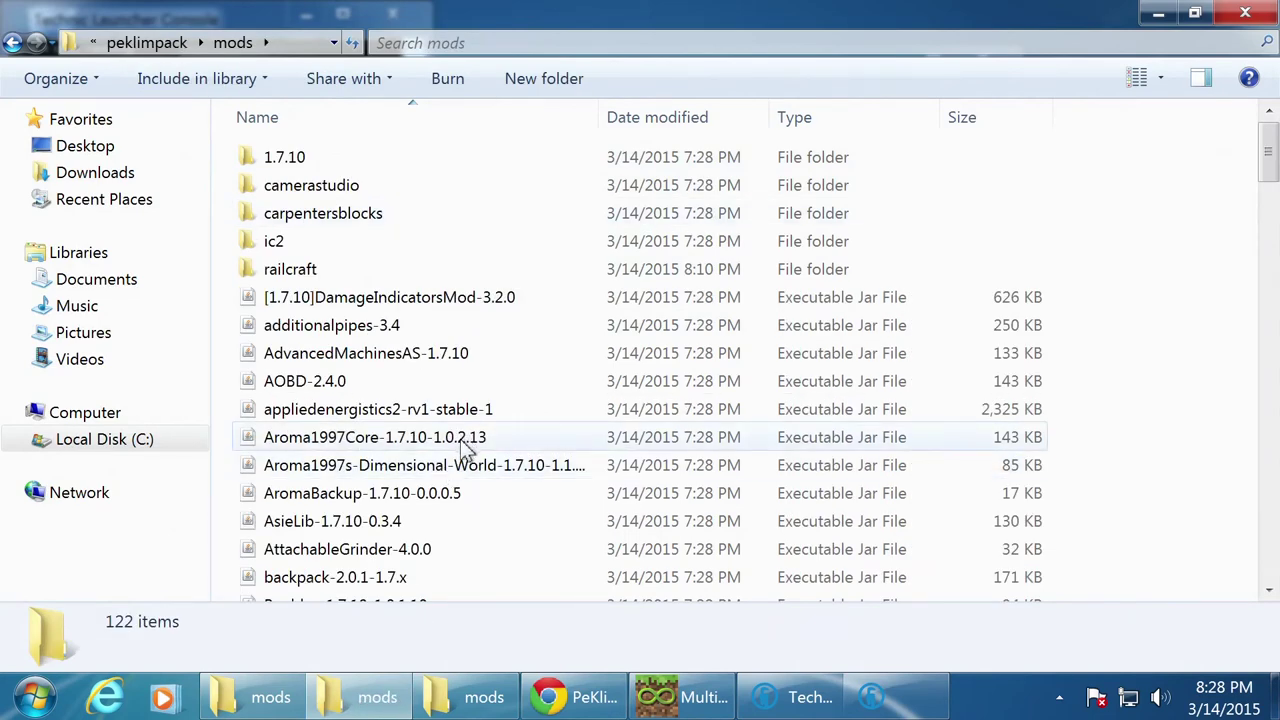
- View the PeKlimPack page in Technic Launcher, return to its mods folder, and browse the mod files from appliedenergistics2 onward
{"action": "left_click", "coordinate": [880, 697]}
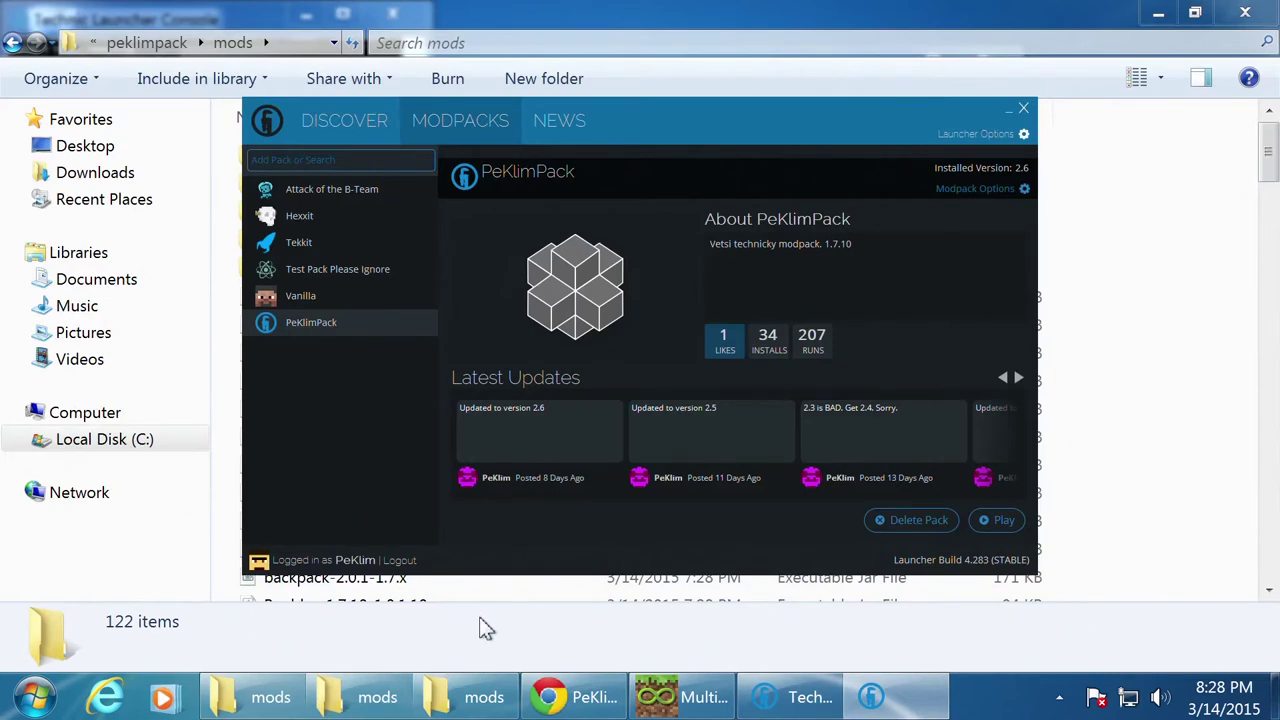
{"action": "left_click", "coordinate": [502, 592]}
{"action": "left_click", "coordinate": [343, 409]}
{"action": "scroll", "coordinate": [371, 394], "scroll_direction": "down", "scroll_amount": 4}
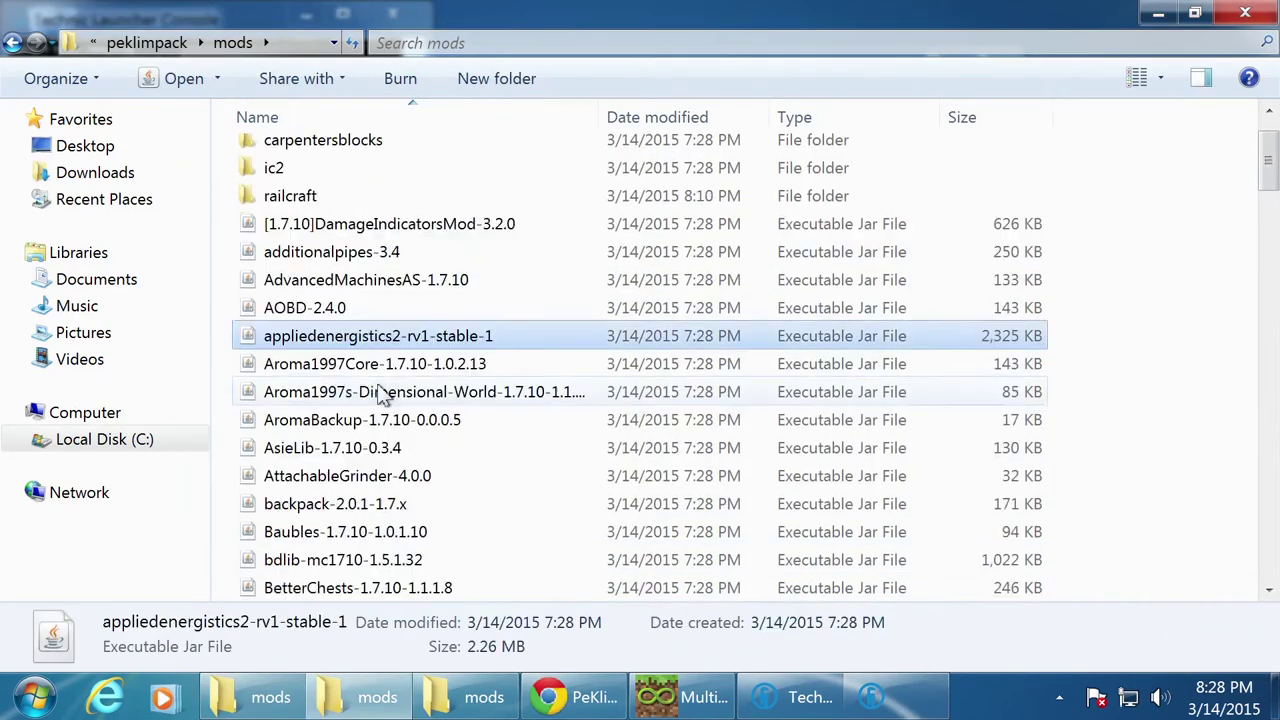
{"action": "scroll", "coordinate": [366, 288], "scroll_direction": "down", "scroll_amount": 3}
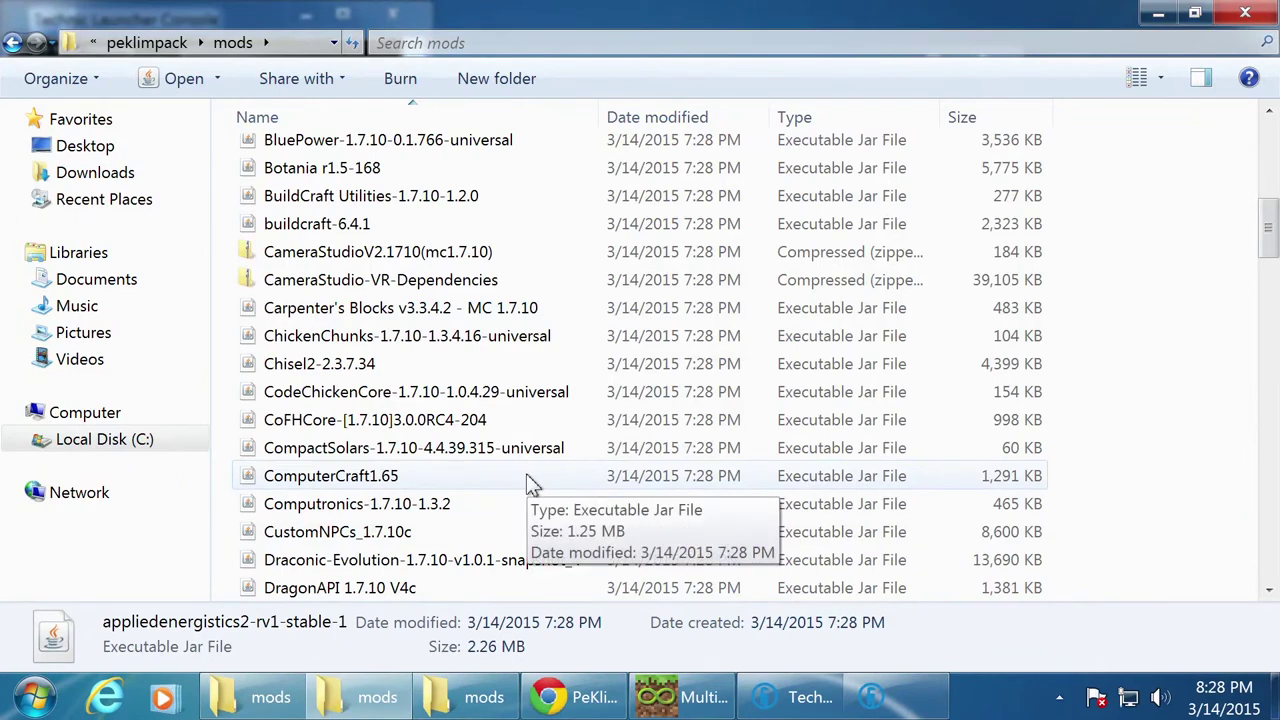
{"action": "scroll", "coordinate": [530, 485], "scroll_direction": "up", "scroll_amount": 1}
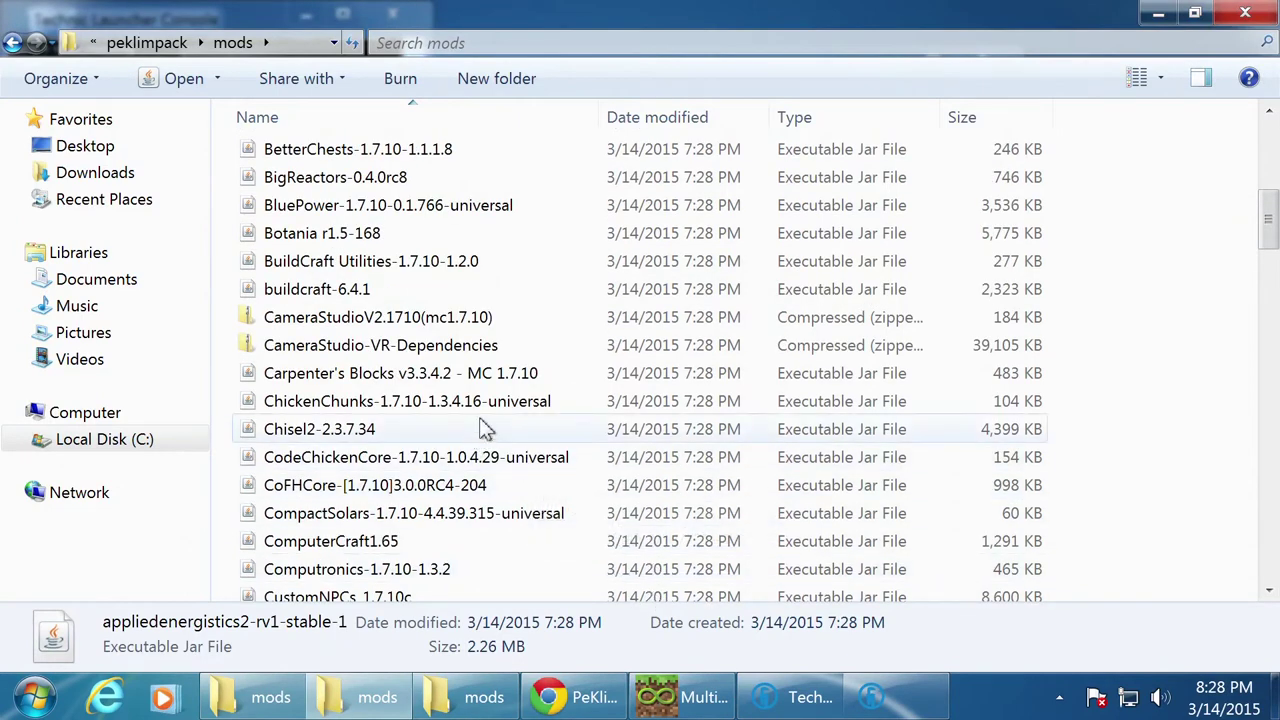
- Bring up the launcher's PeKlimPack page again, and inspect the Chisel2 and BluePower files in the peklimpack mods folder
{"action": "left_click", "coordinate": [897, 708]}
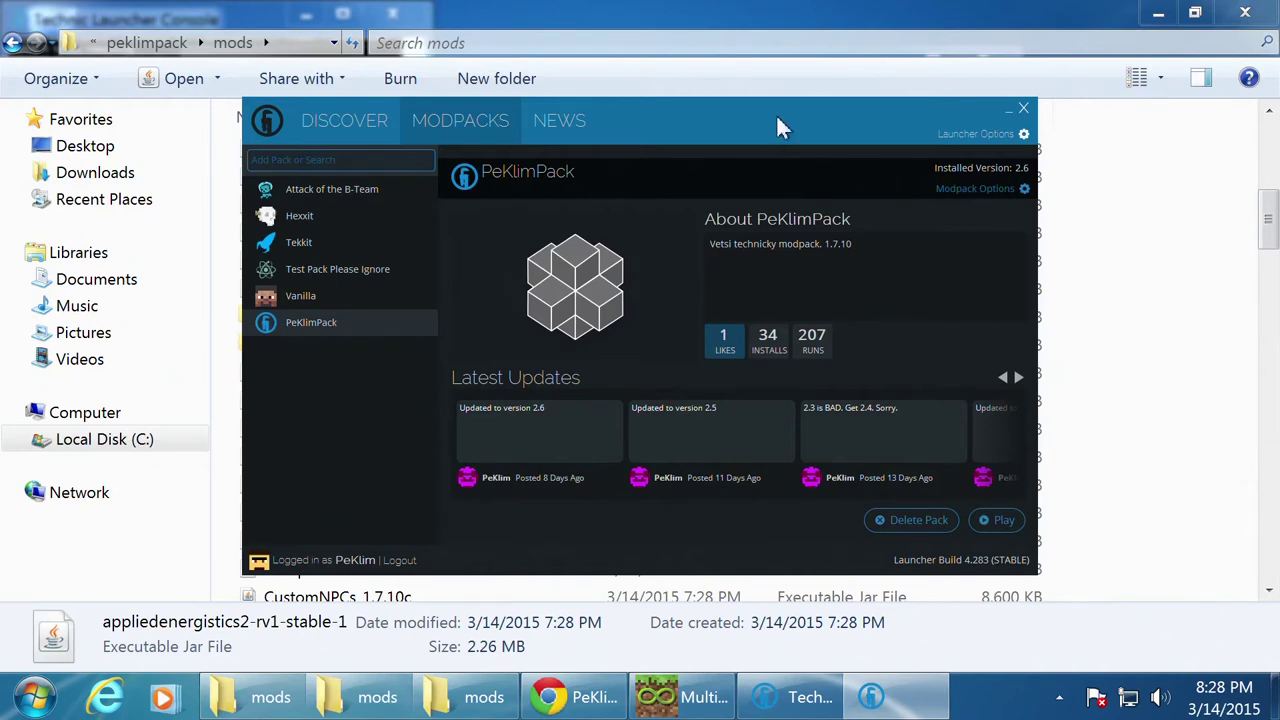
{"action": "left_click", "coordinate": [1197, 340]}
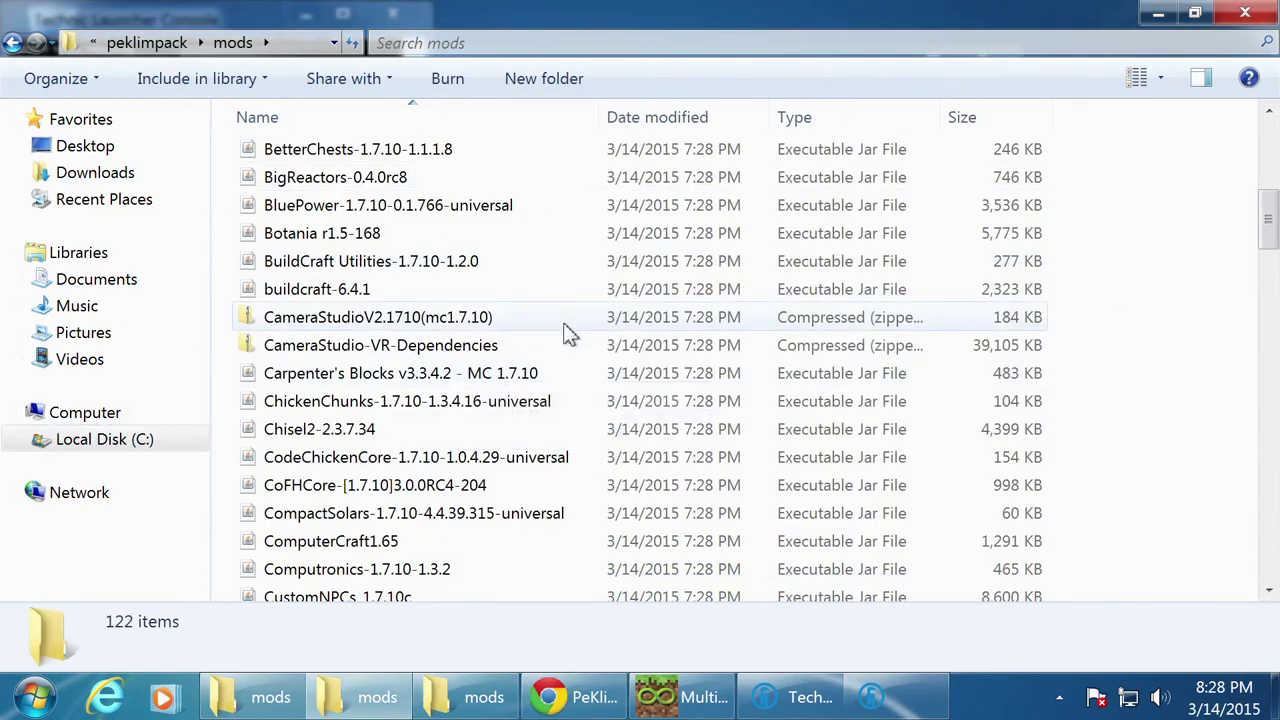
{"action": "left_click", "coordinate": [425, 429]}
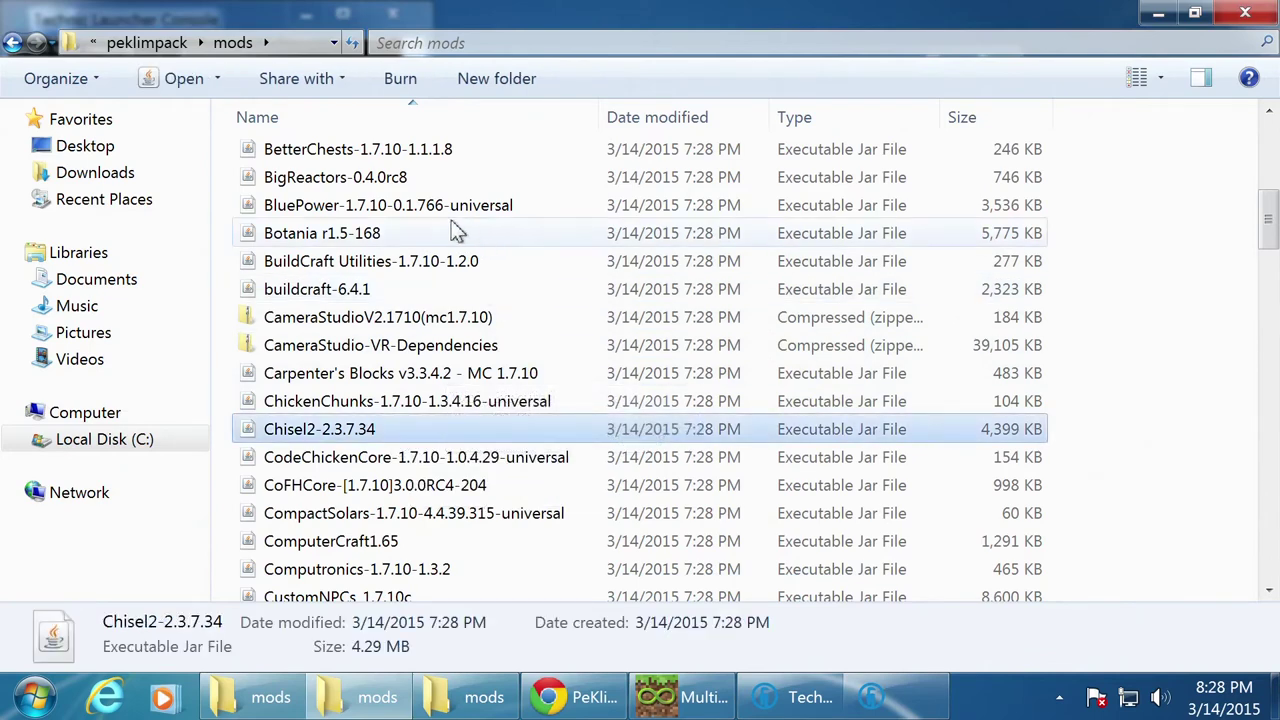
{"action": "left_click", "coordinate": [384, 218]}
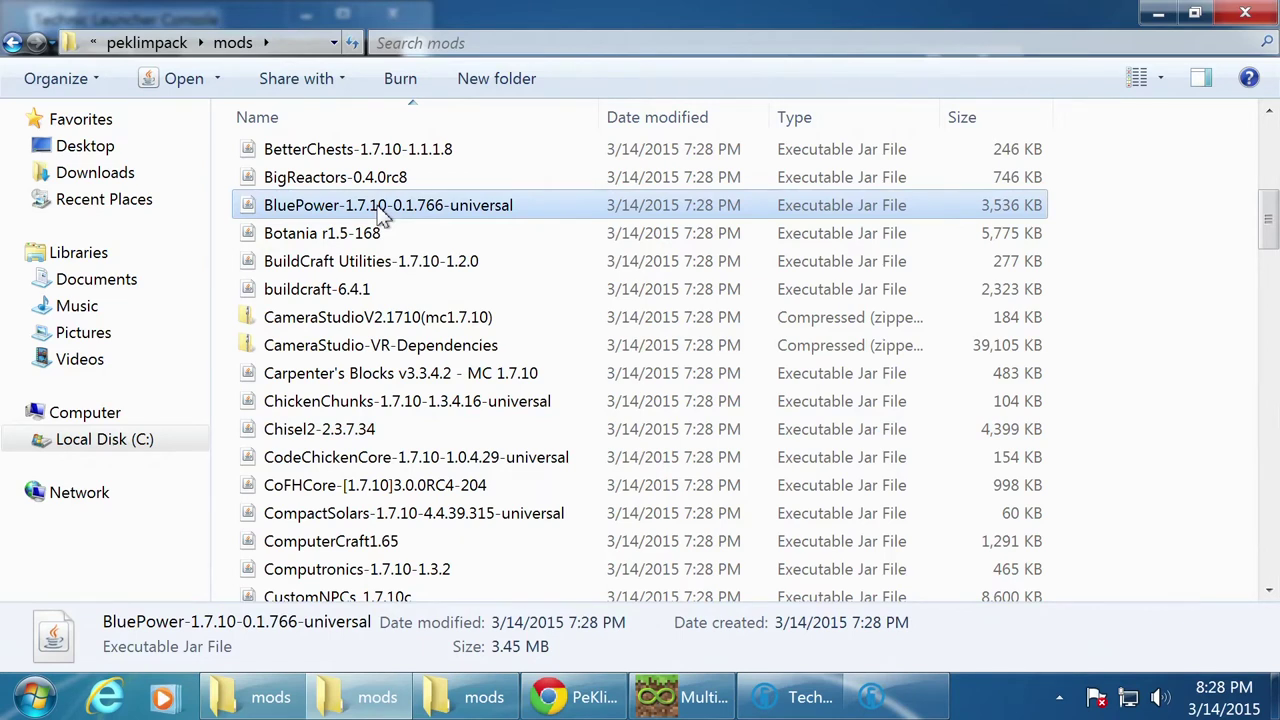
{"action": "left_click", "coordinate": [378, 434]}
{"action": "scroll", "coordinate": [378, 434], "scroll_direction": "down", "scroll_amount": 3}
{"action": "scroll", "coordinate": [375, 438], "scroll_direction": "up", "scroll_amount": 3}
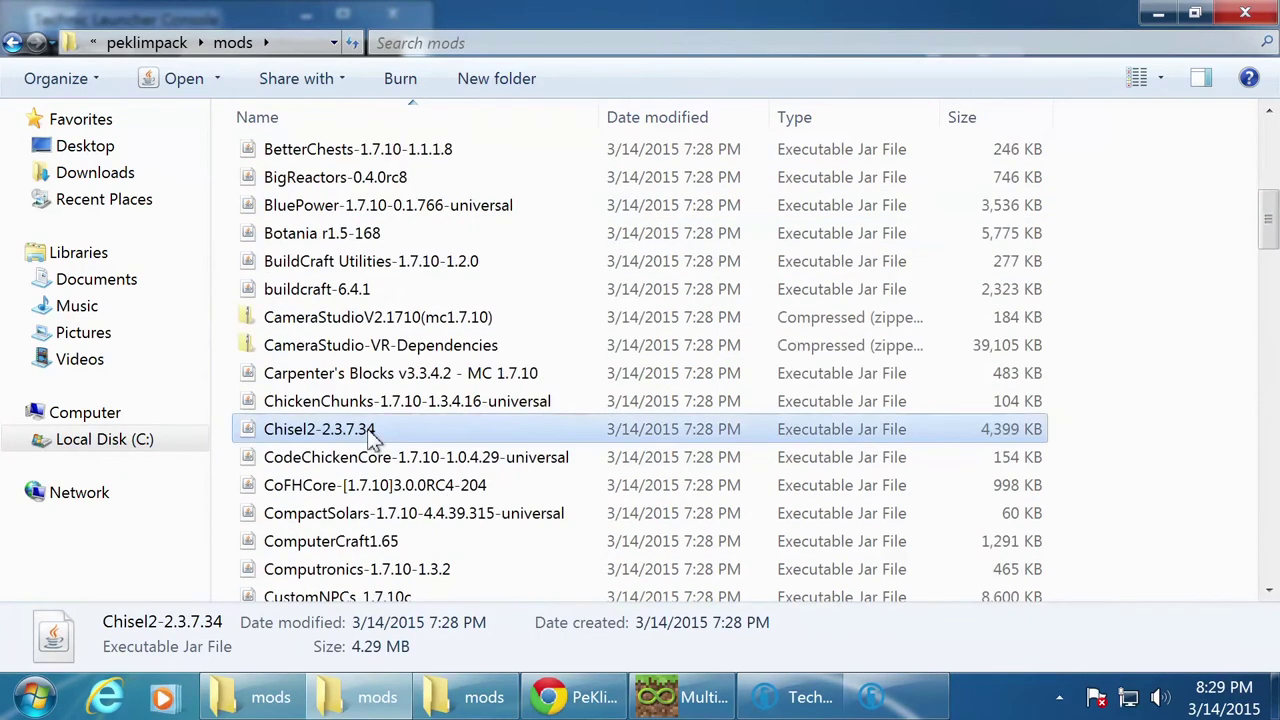
- Inspect the DamageIndicatorsMod file and the neighbouring files at the start of the peklimpack mod list
{"action": "scroll", "coordinate": [372, 440], "scroll_direction": "up", "scroll_amount": 6}
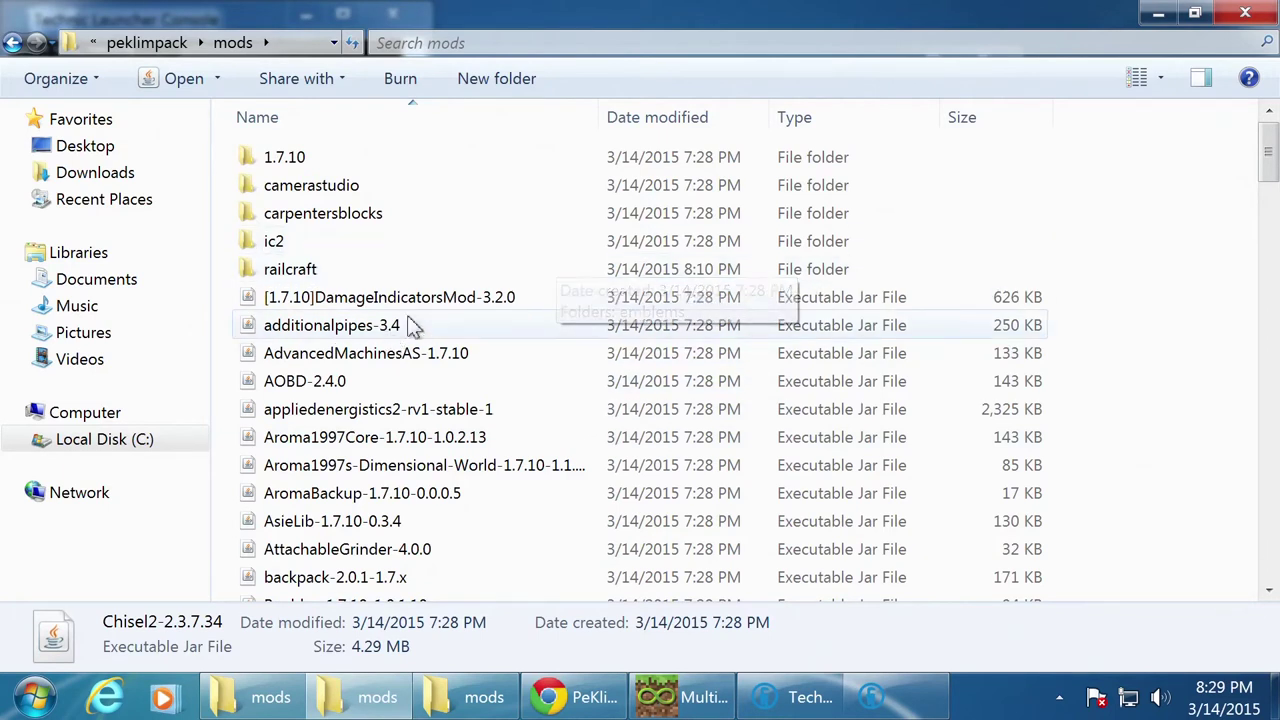
{"action": "left_click", "coordinate": [426, 304]}
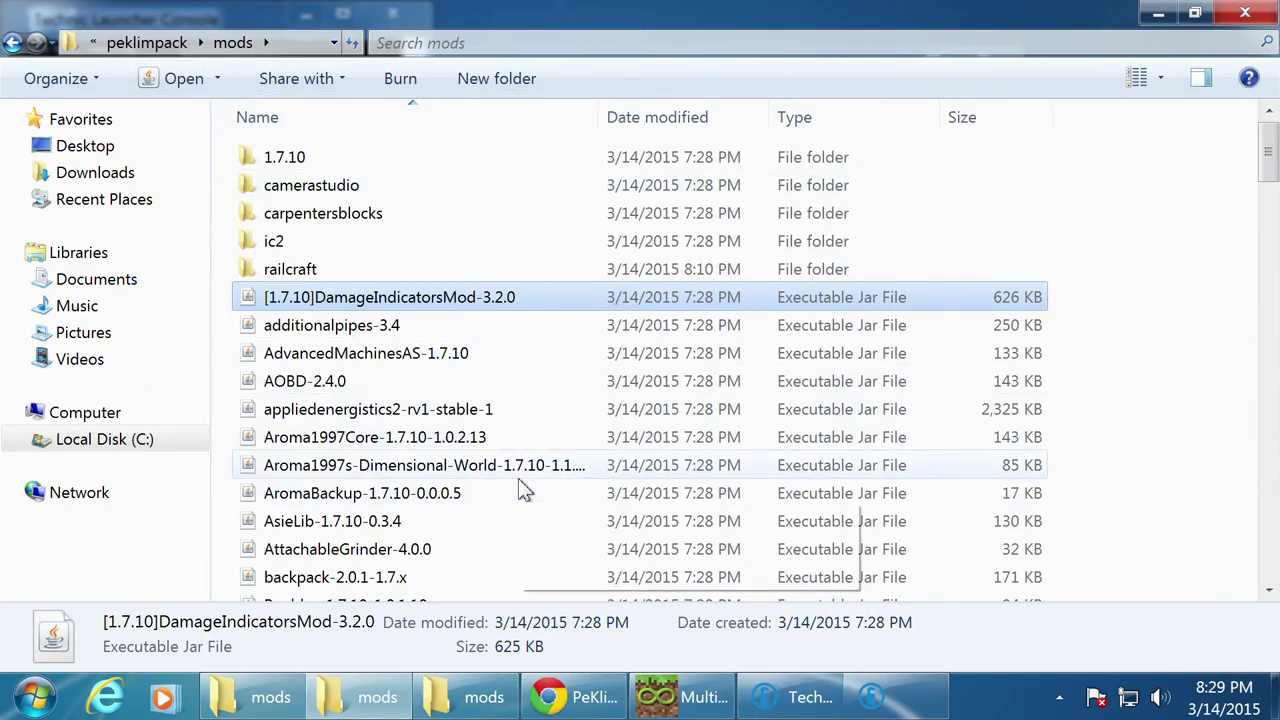
{"action": "scroll", "coordinate": [395, 440], "scroll_direction": "down", "scroll_amount": 3}
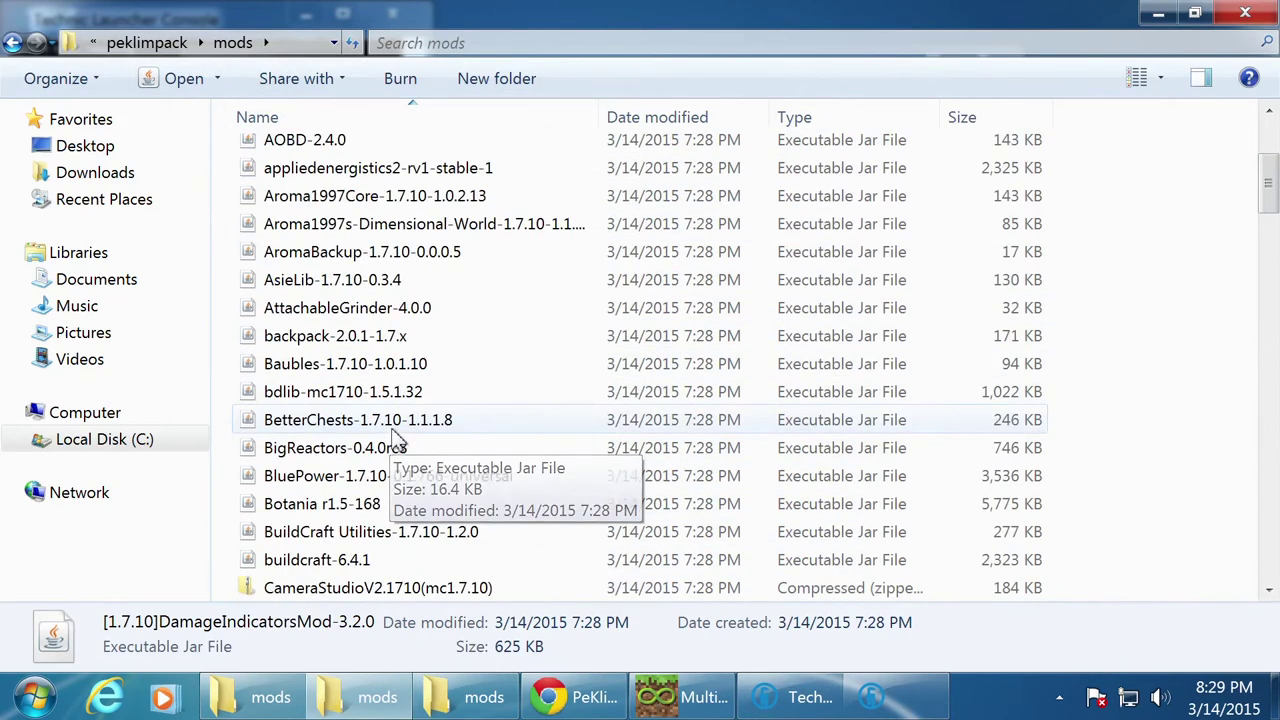
{"action": "scroll", "coordinate": [395, 440], "scroll_direction": "up", "scroll_amount": 3}
{"action": "scroll", "coordinate": [395, 440], "scroll_direction": "down", "scroll_amount": 3}
{"action": "scroll", "coordinate": [395, 437], "scroll_direction": "up", "scroll_amount": 3}
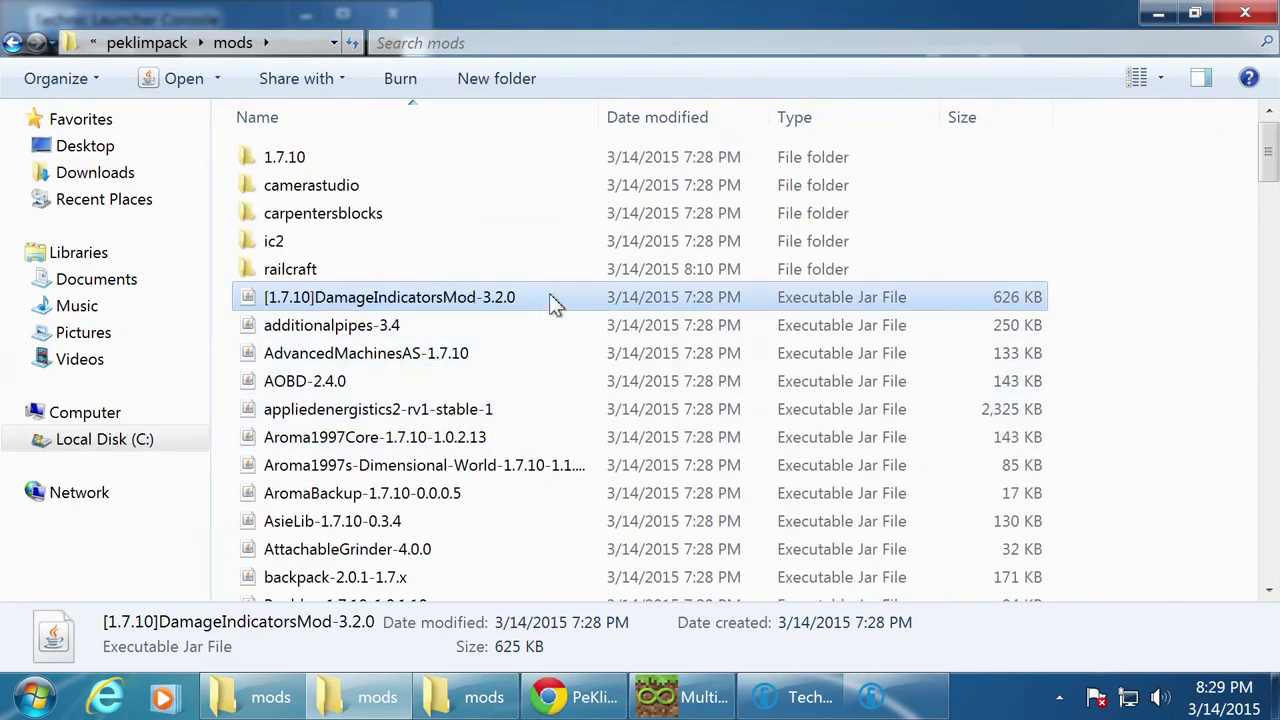
- Examine individual mod files in the peklimpack mods folder, including appliedenergistics2, DamageIndicatorsMod, bdlib and additionalpipes
{"action": "left_click", "coordinate": [410, 409]}
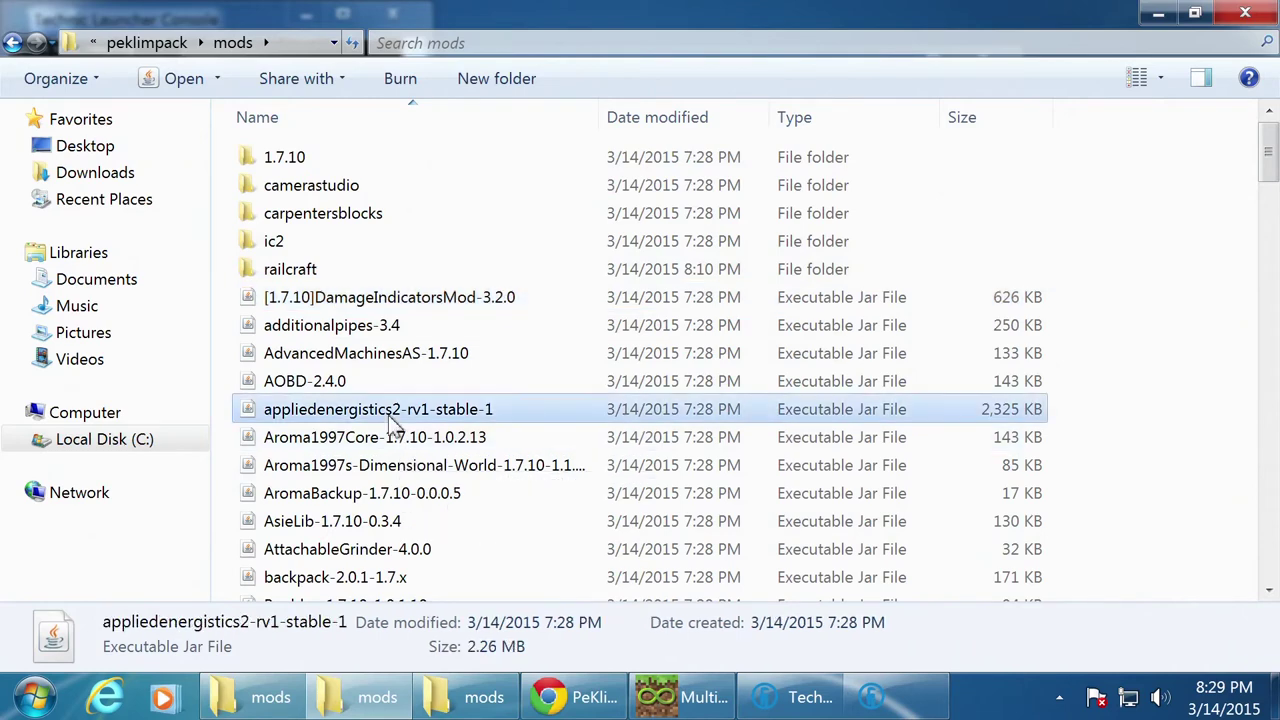
{"action": "left_click", "coordinate": [440, 465]}
{"action": "left_click", "coordinate": [440, 297]}
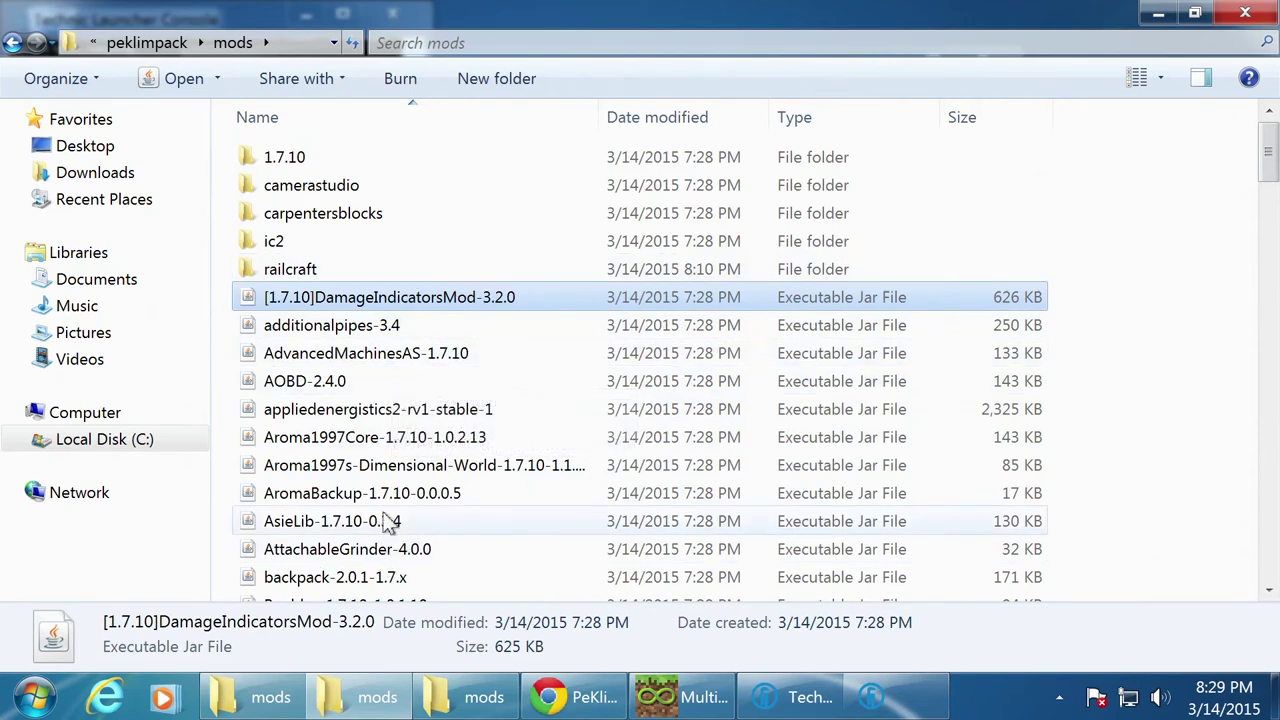
{"action": "scroll", "coordinate": [352, 437], "scroll_direction": "down", "scroll_amount": 3}
{"action": "left_click", "coordinate": [326, 392]}
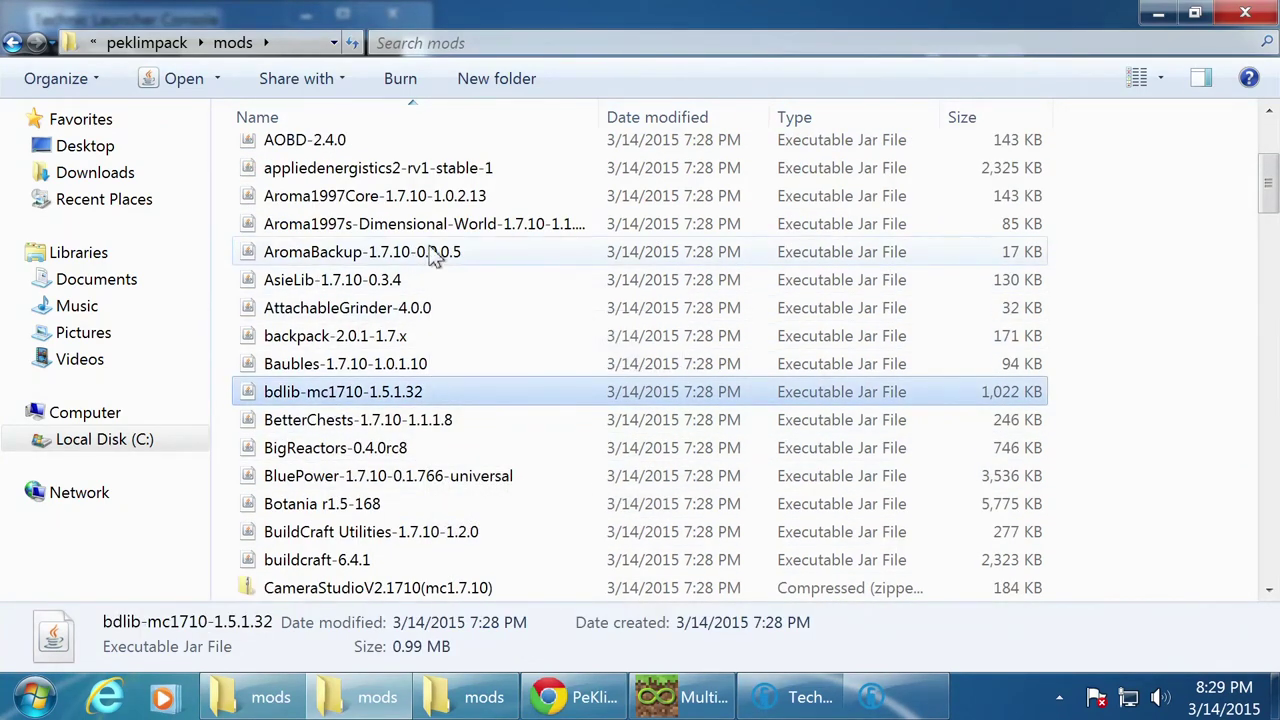
{"action": "scroll", "coordinate": [430, 255], "scroll_direction": "up", "scroll_amount": 3}
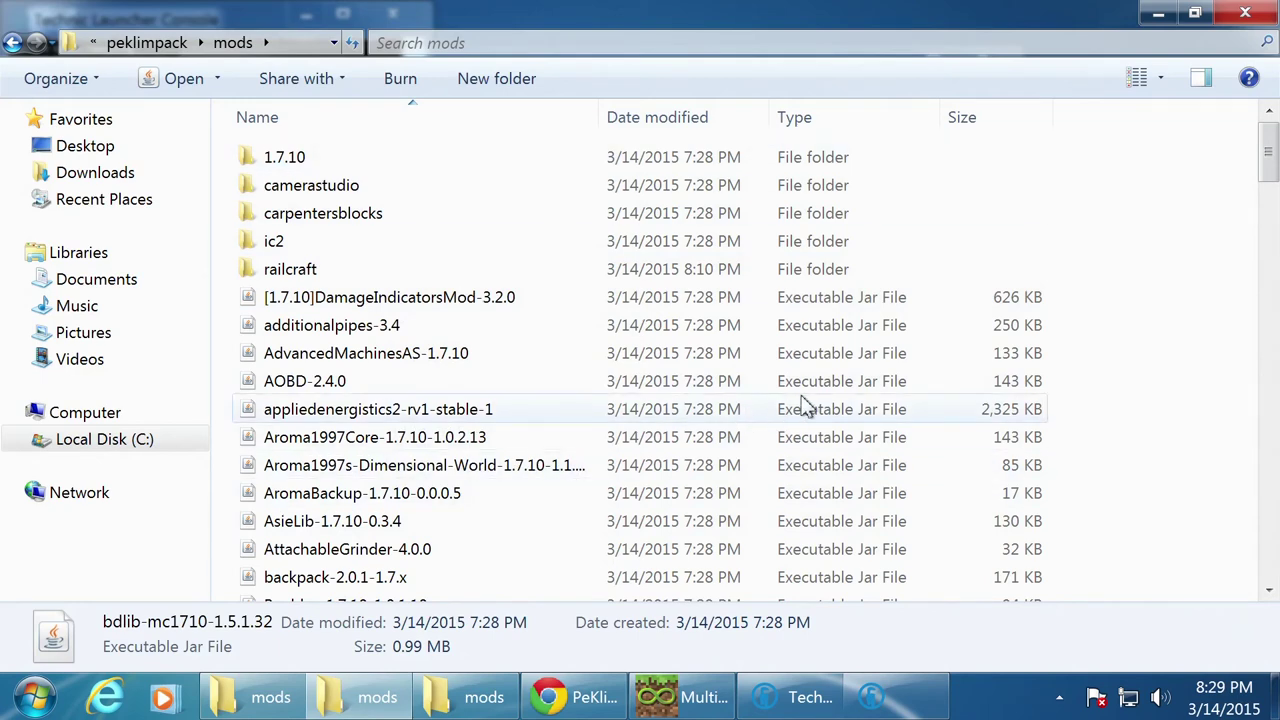
{"action": "left_click", "coordinate": [445, 298]}
{"action": "left_click", "coordinate": [330, 325]}
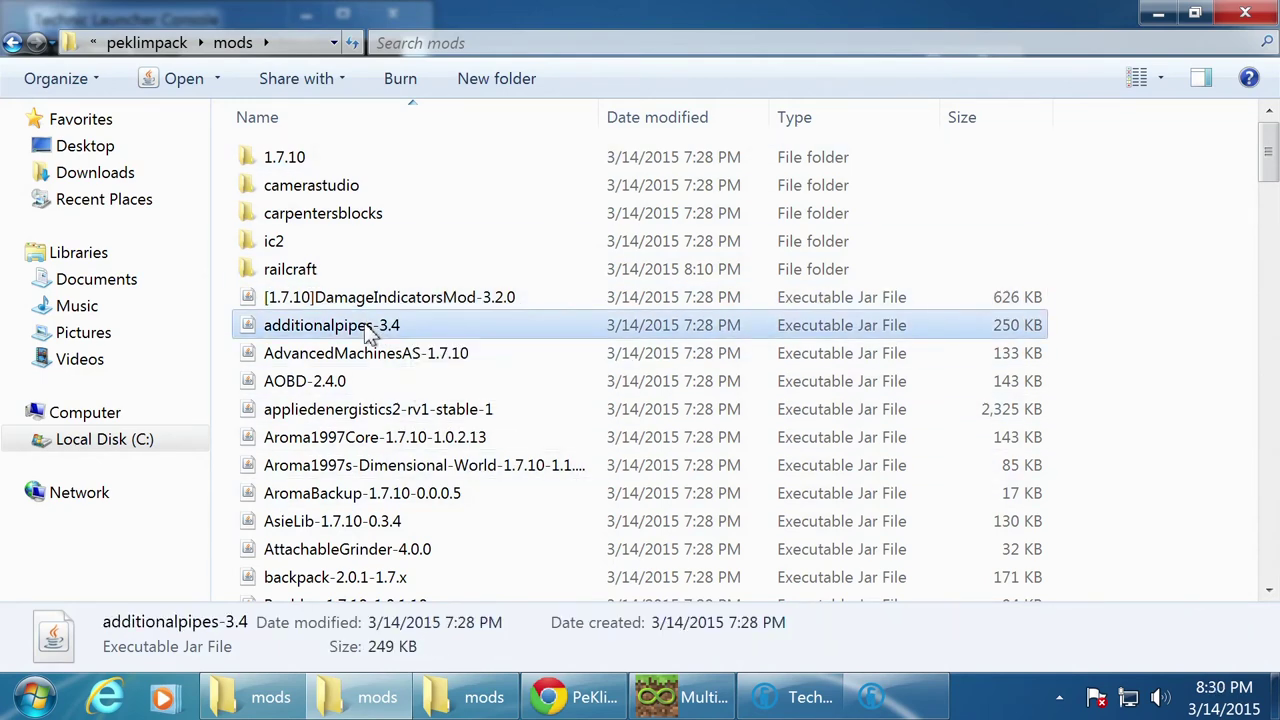
- Launch PeKlimPack from the Technic Launcher and switch the Minecraft 1.7.10 window to full screen
{"action": "left_click", "coordinate": [395, 306]}
{"action": "left_click", "coordinate": [410, 355]}
{"action": "left_click", "coordinate": [400, 297]}
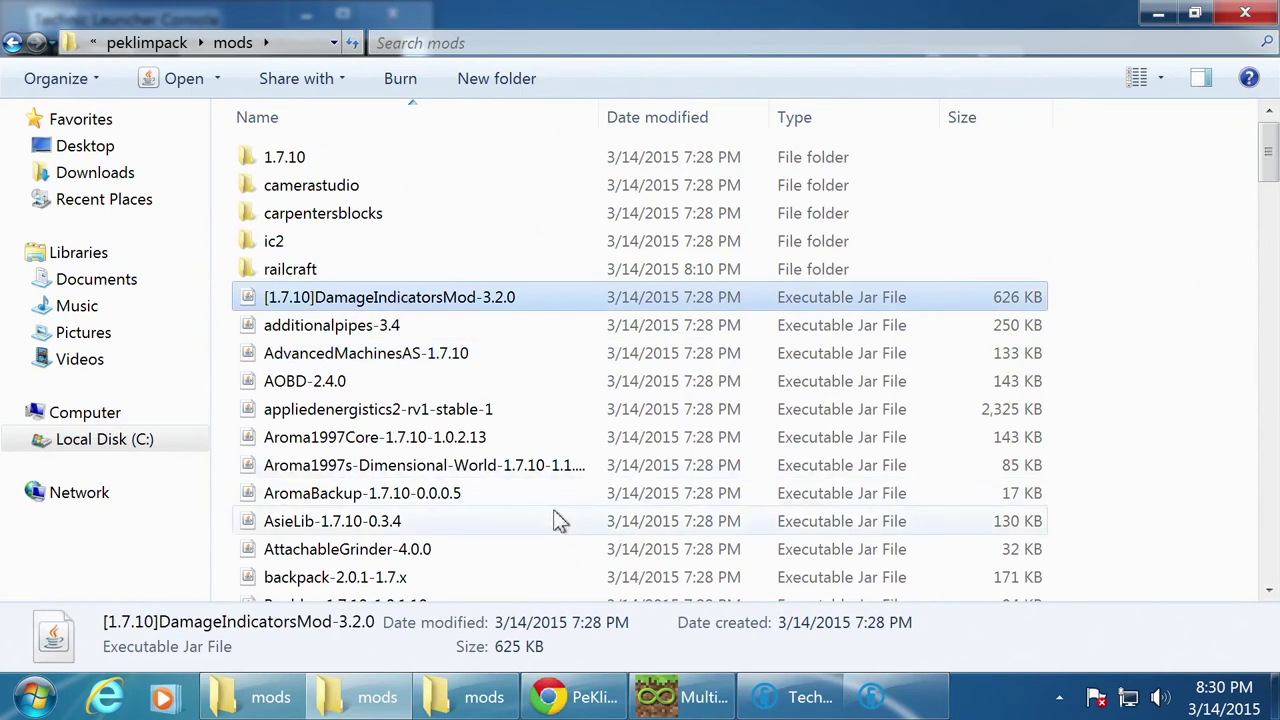
{"action": "left_click", "coordinate": [871, 697]}
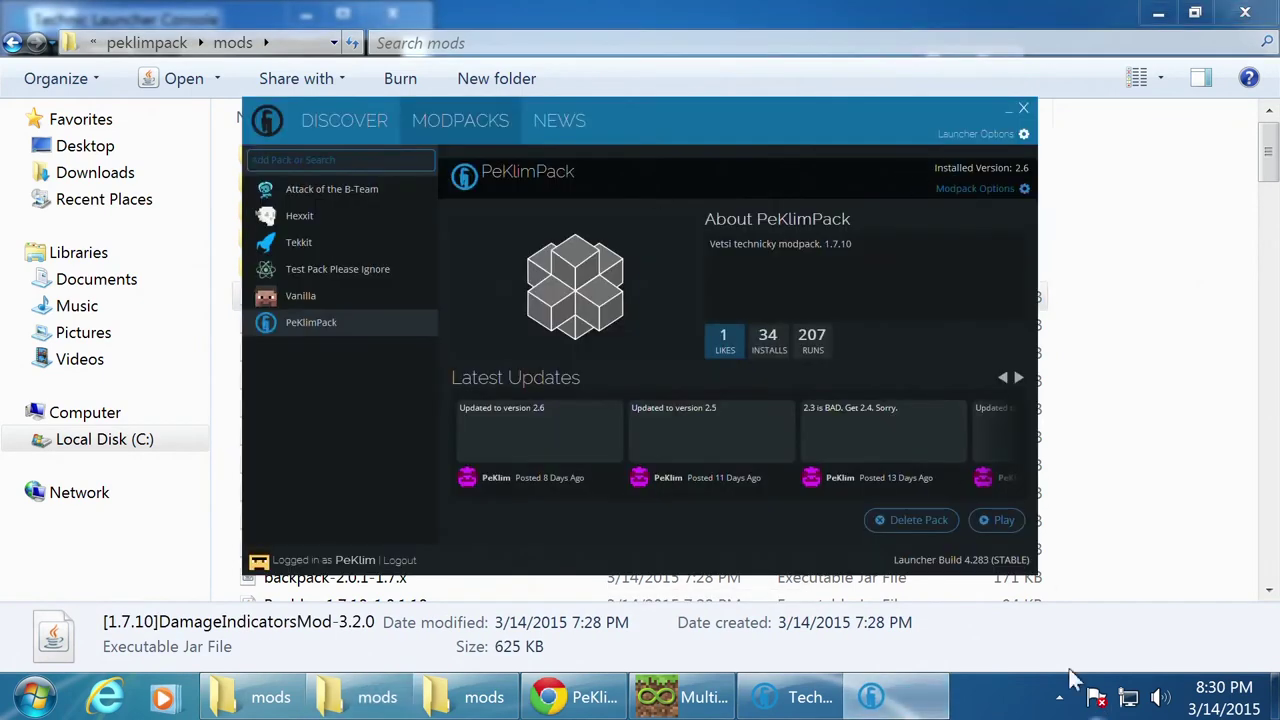
{"action": "left_click", "coordinate": [995, 531]}
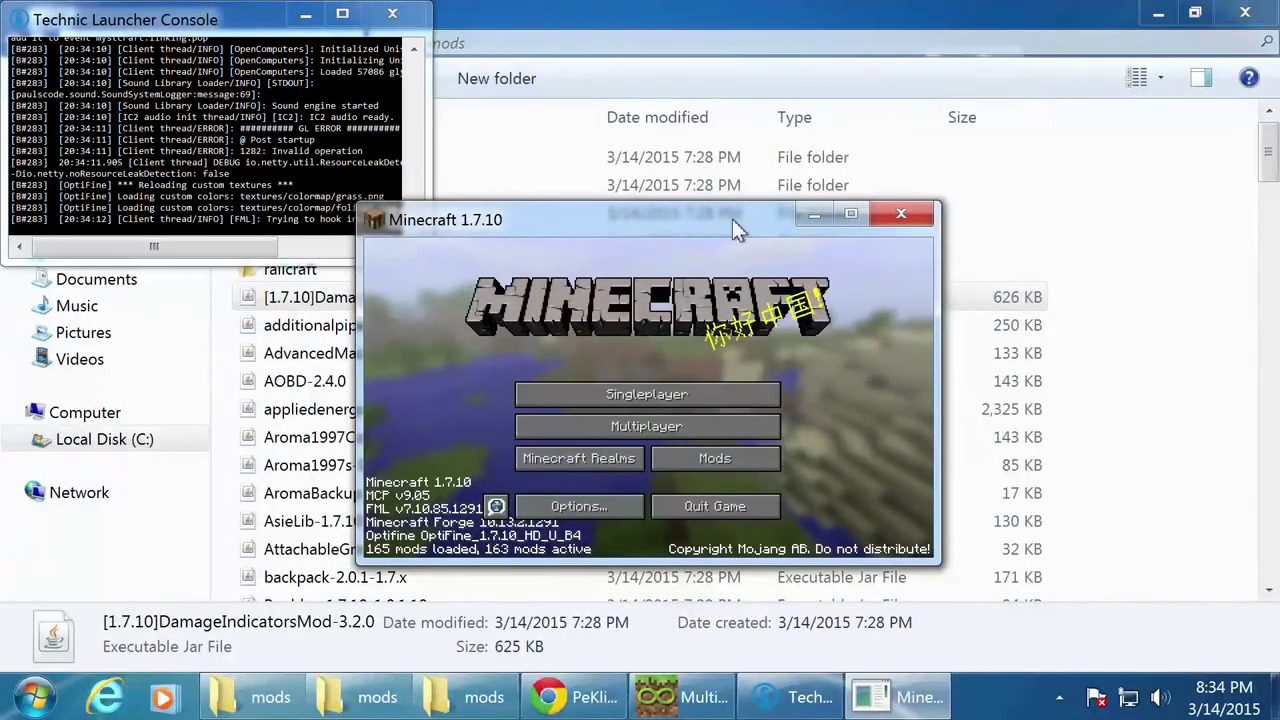
{"action": "key", "text": "F11"}
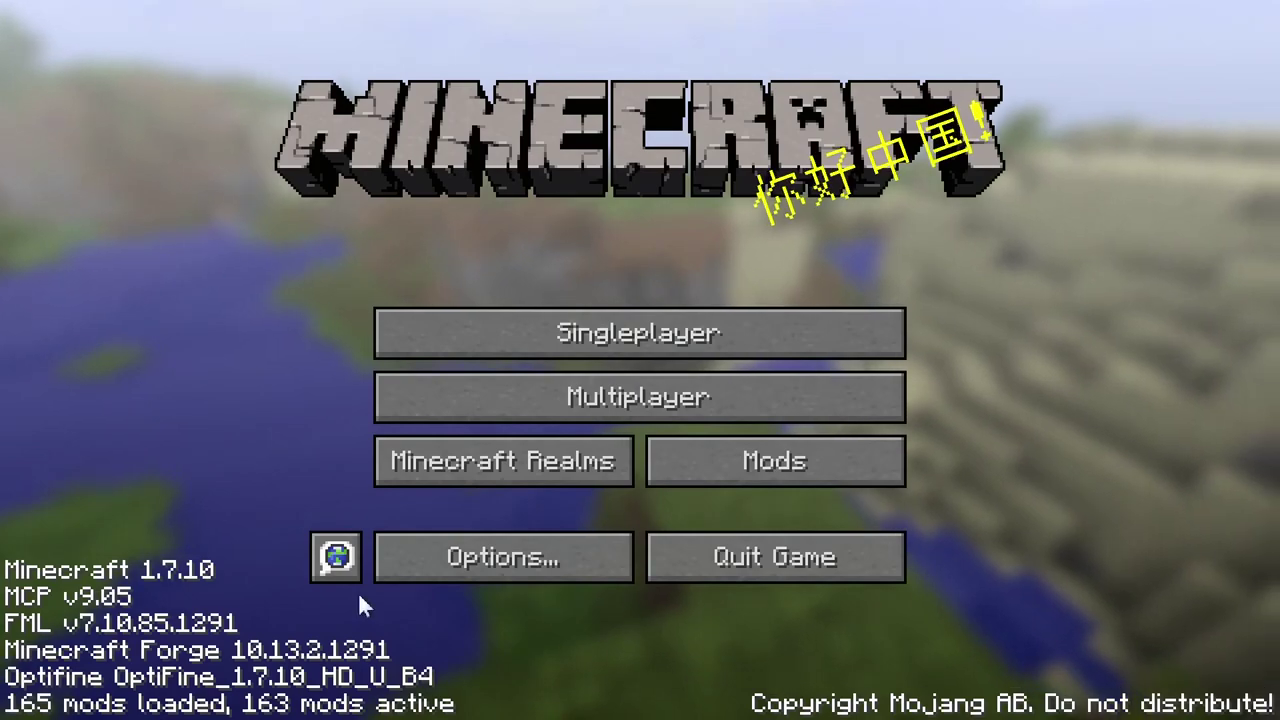
- Create a singleplayer survival world with the default name New World
{"action": "left_click", "coordinate": [584, 334]}
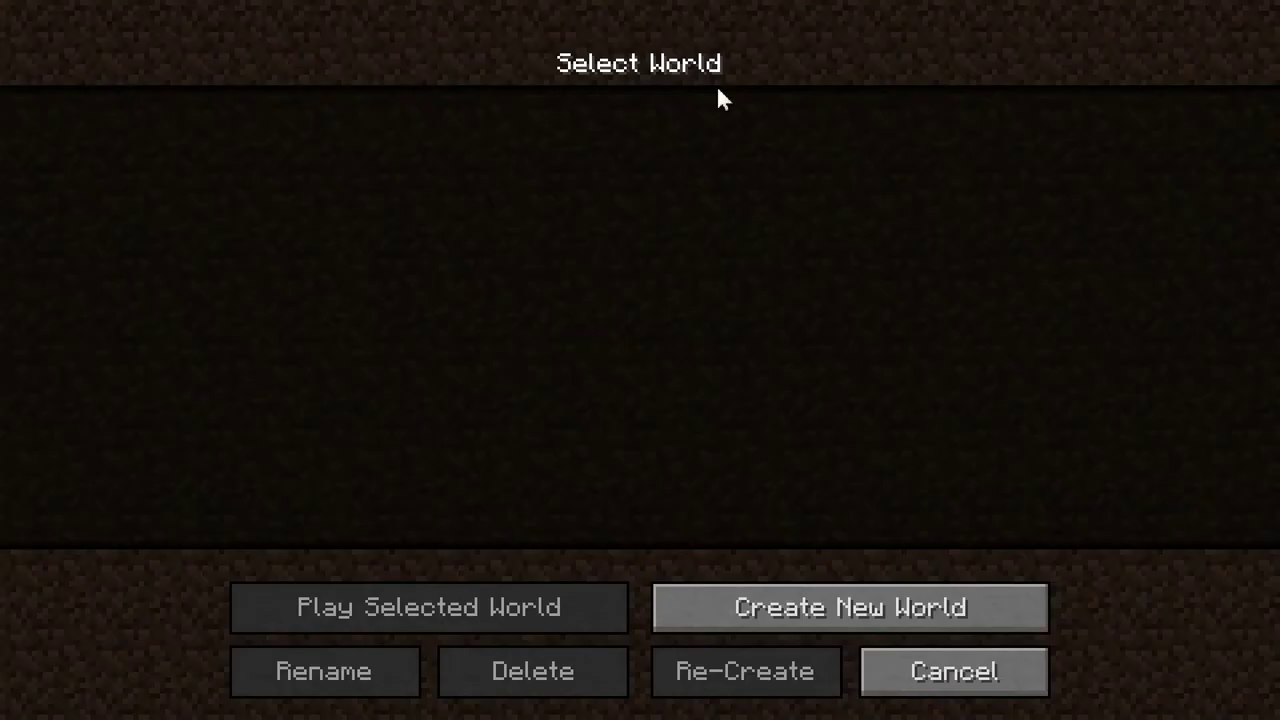
{"action": "left_click", "coordinate": [690, 618]}
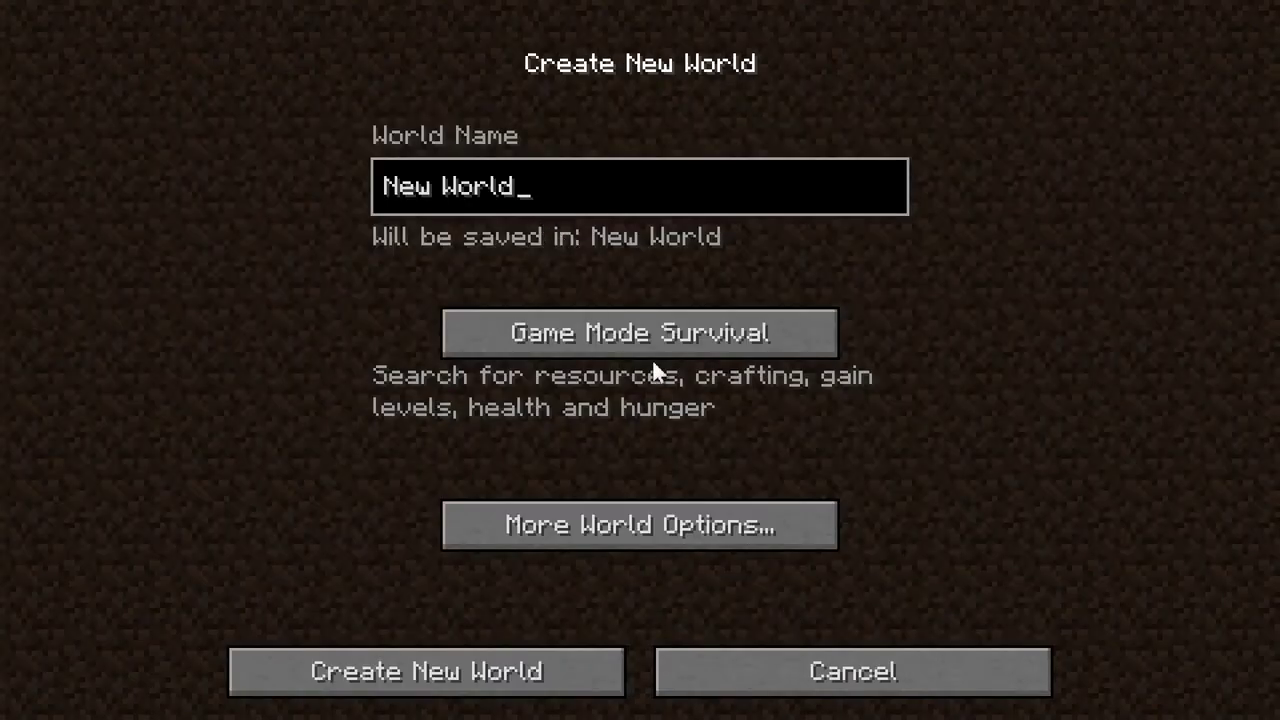
{"action": "left_click", "coordinate": [496, 684]}
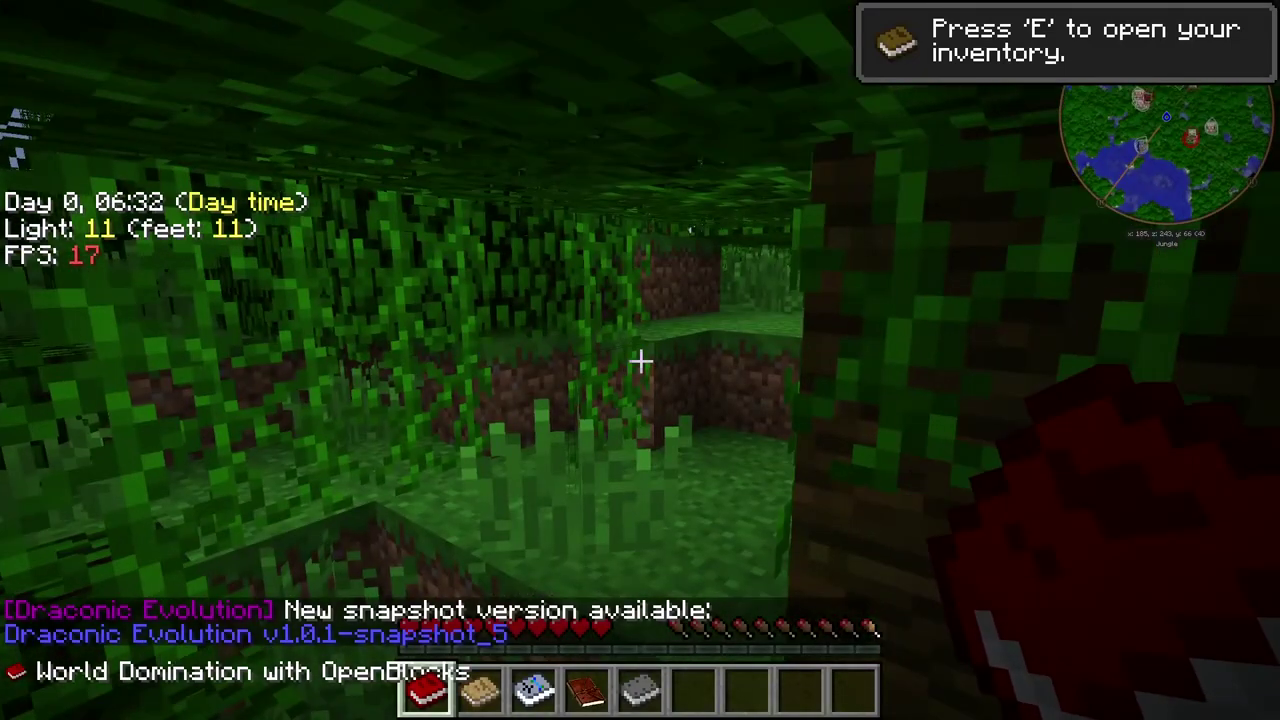
- Look at the player's inventory and the NEI item list, and return to the game
{"action": "key", "text": "e"}
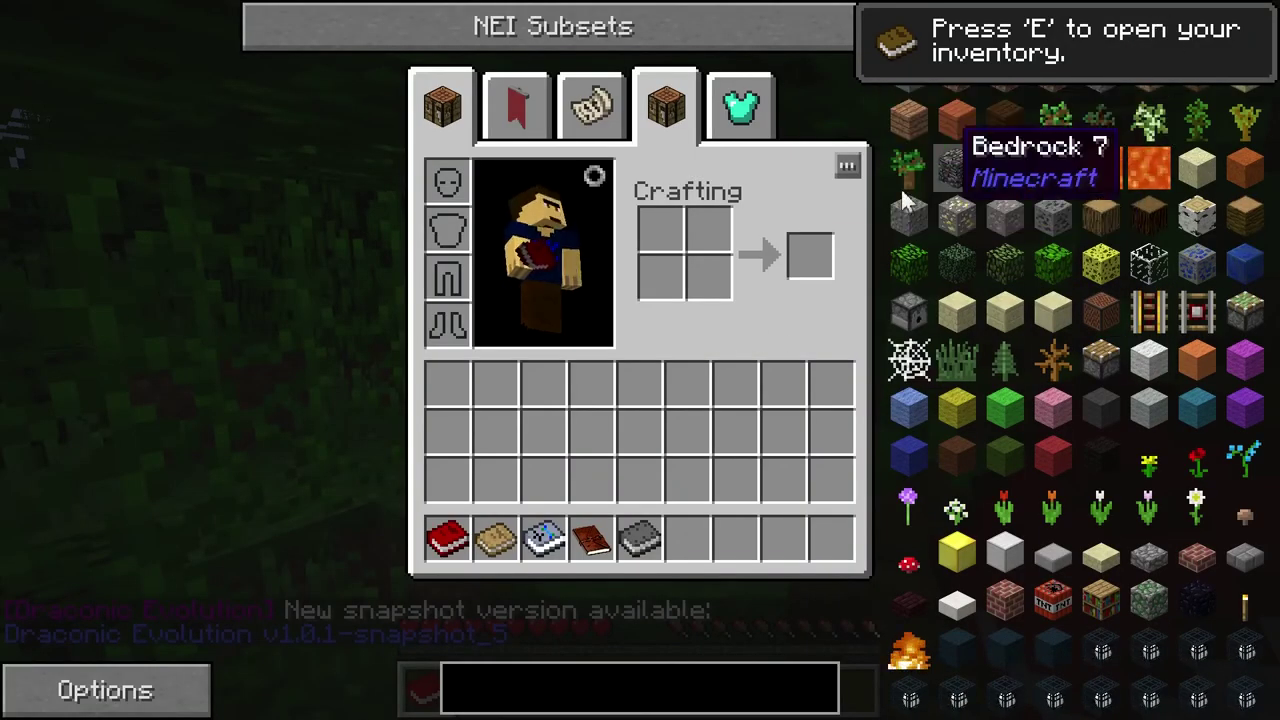
{"action": "key", "text": "e"}
{"action": "key", "text": "e"}
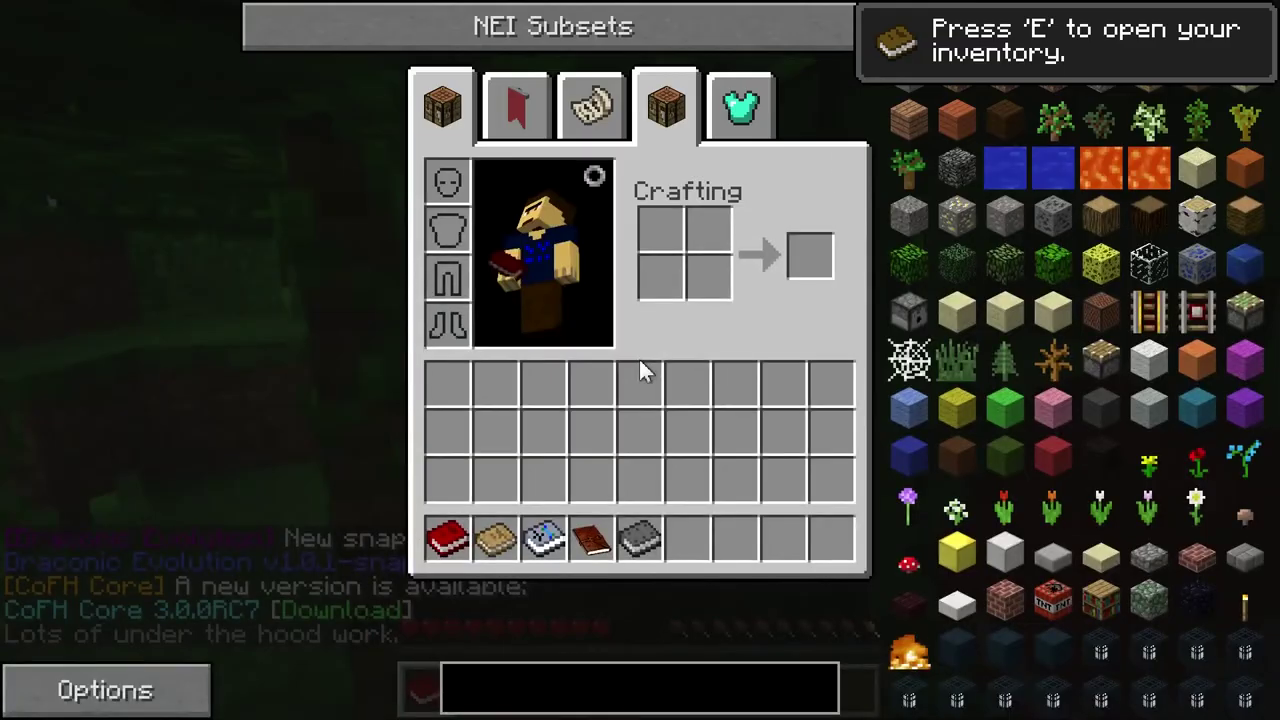
{"action": "key", "text": "e"}
- Save and leave the world, and quit Minecraft
{"action": "key", "text": "Escape"}
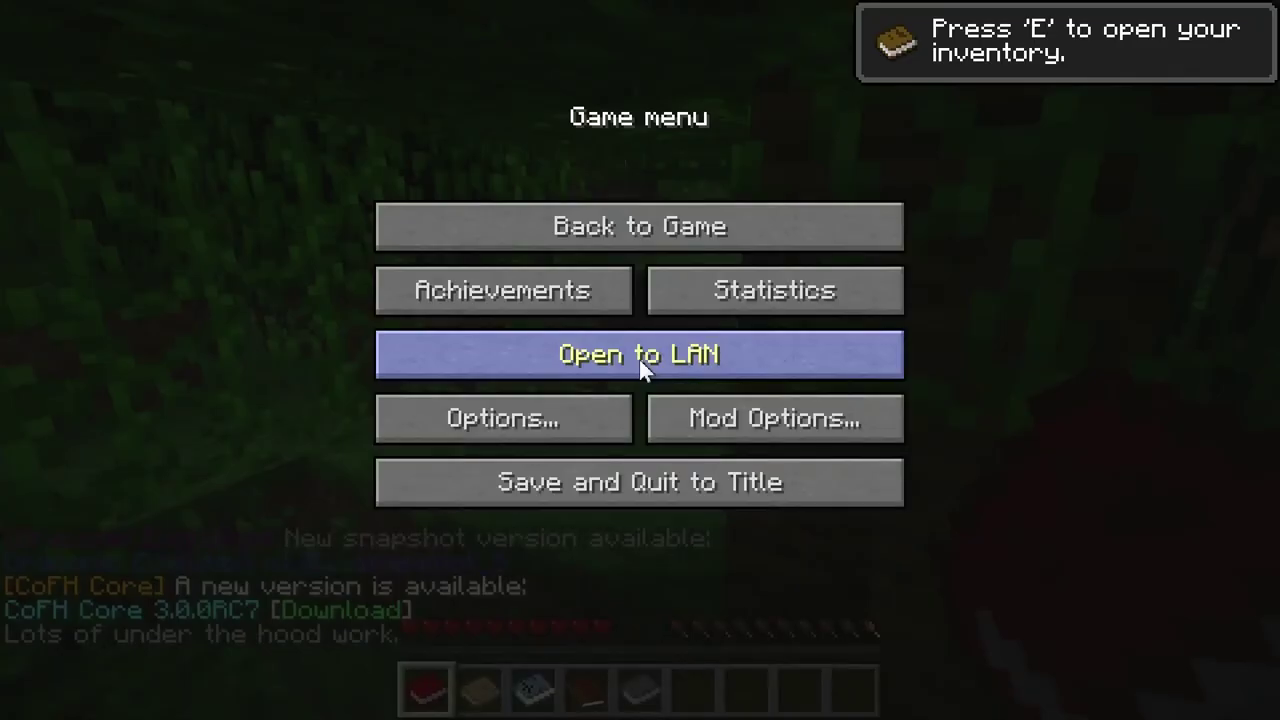
{"action": "left_click", "coordinate": [645, 488]}
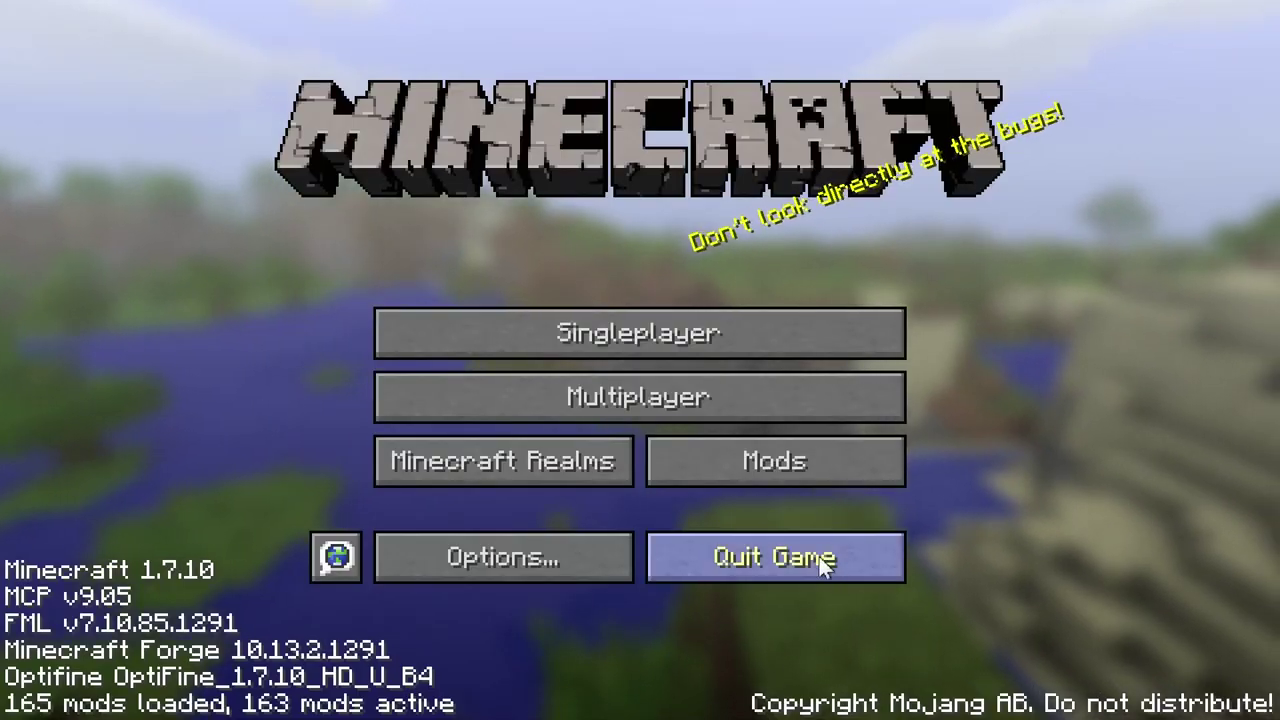
{"action": "left_click", "coordinate": [823, 566]}
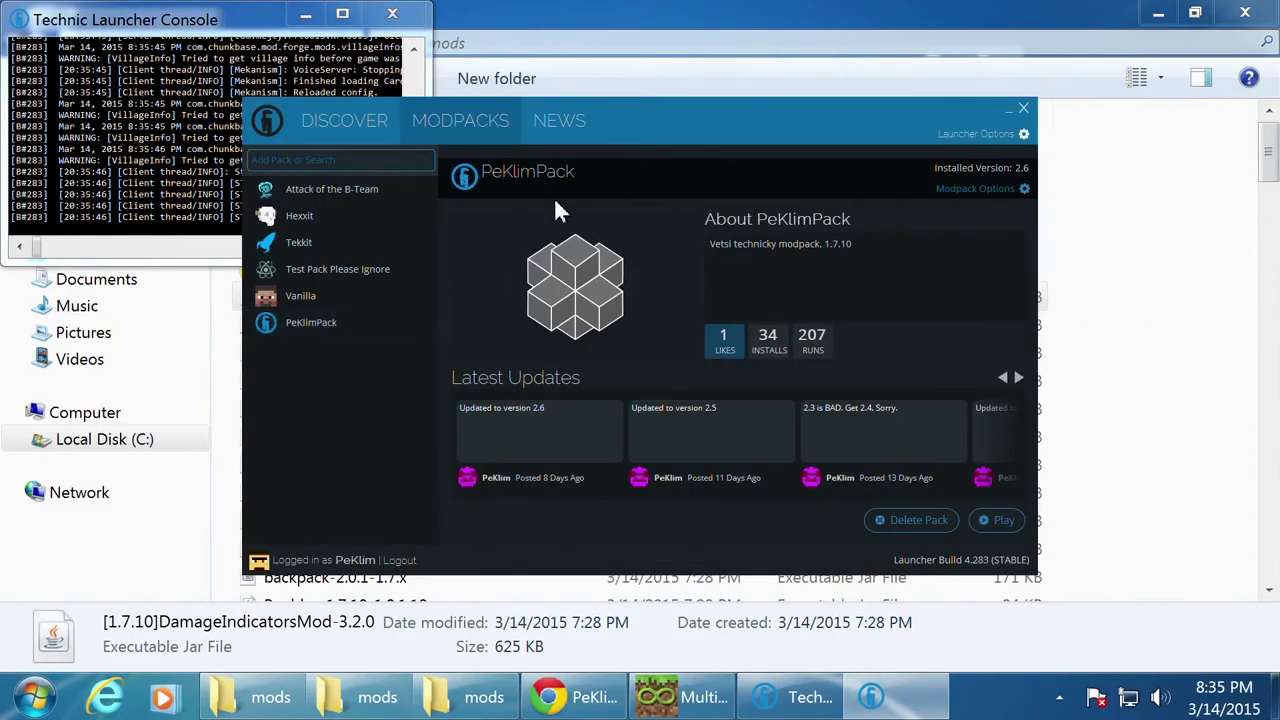
- Permanently delete the Botania r1.5-168 file from the peklimpack mods folder
{"action": "left_click", "coordinate": [1214, 282]}
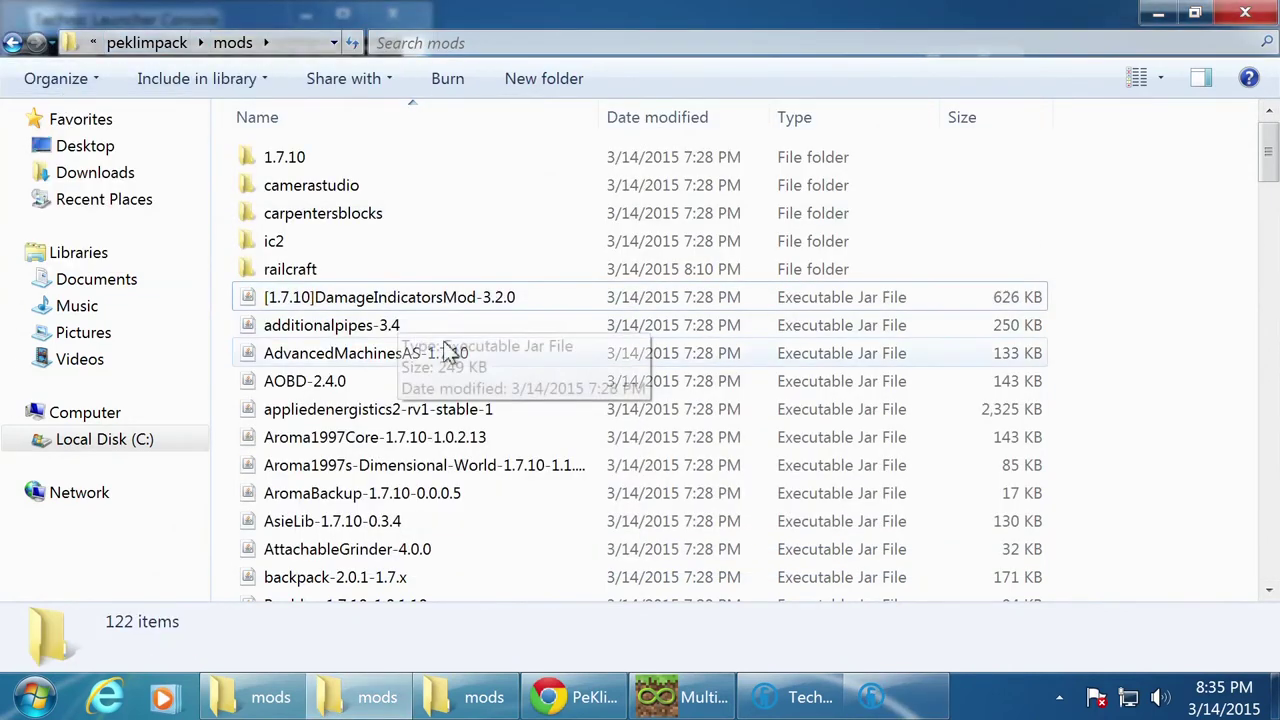
{"action": "scroll", "coordinate": [486, 400], "scroll_direction": "down", "scroll_amount": 3}
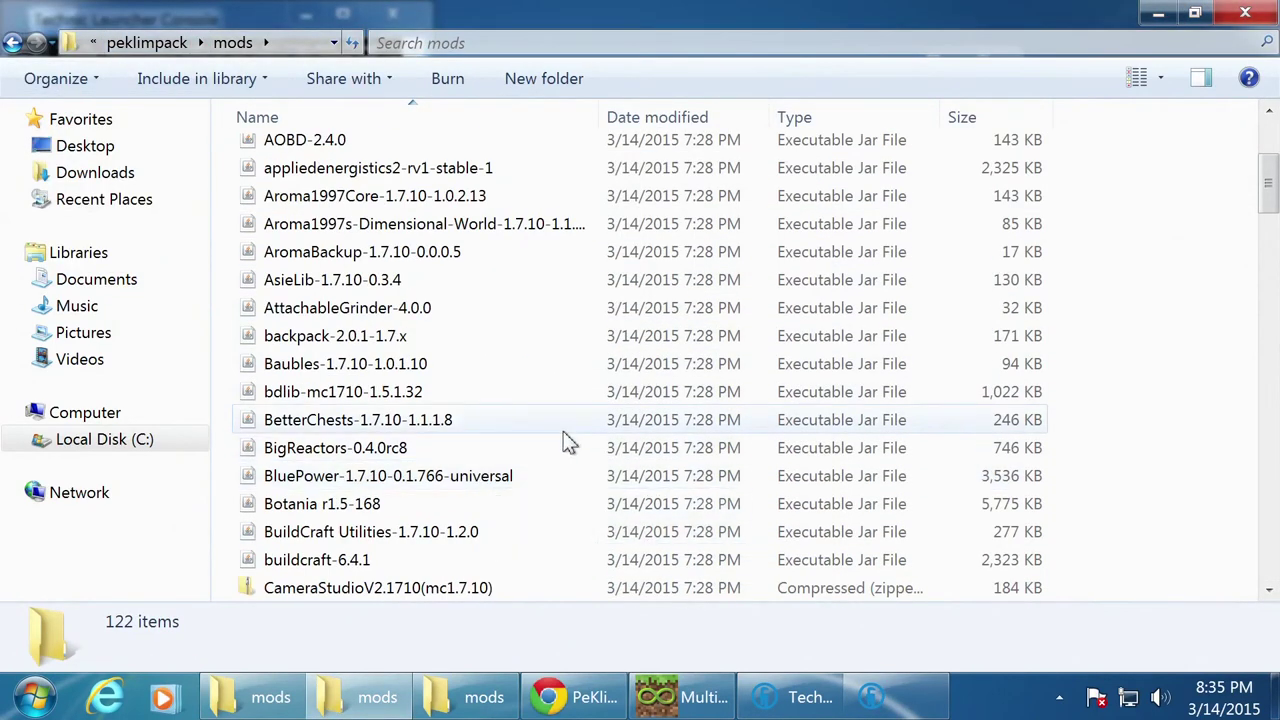
{"action": "scroll", "coordinate": [563, 431], "scroll_direction": "down", "scroll_amount": 2}
{"action": "left_click", "coordinate": [287, 392]}
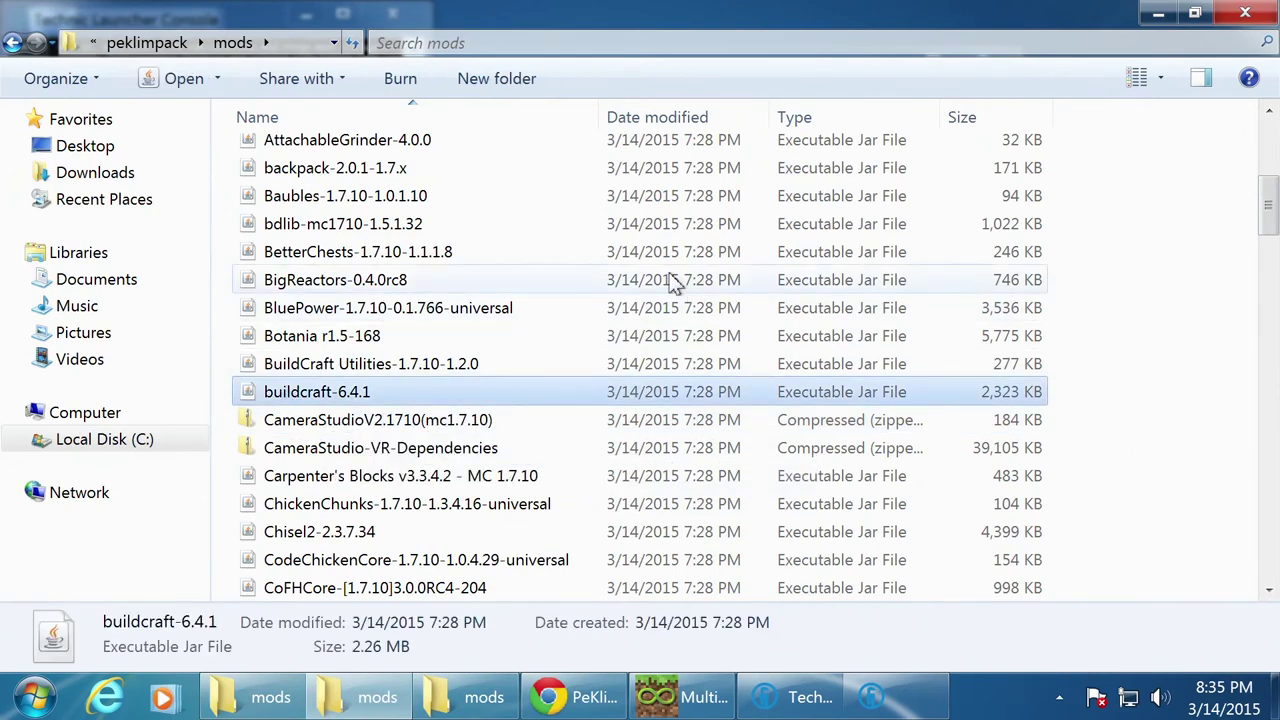
{"action": "key", "text": "Up"}
{"action": "key", "text": "Up"}
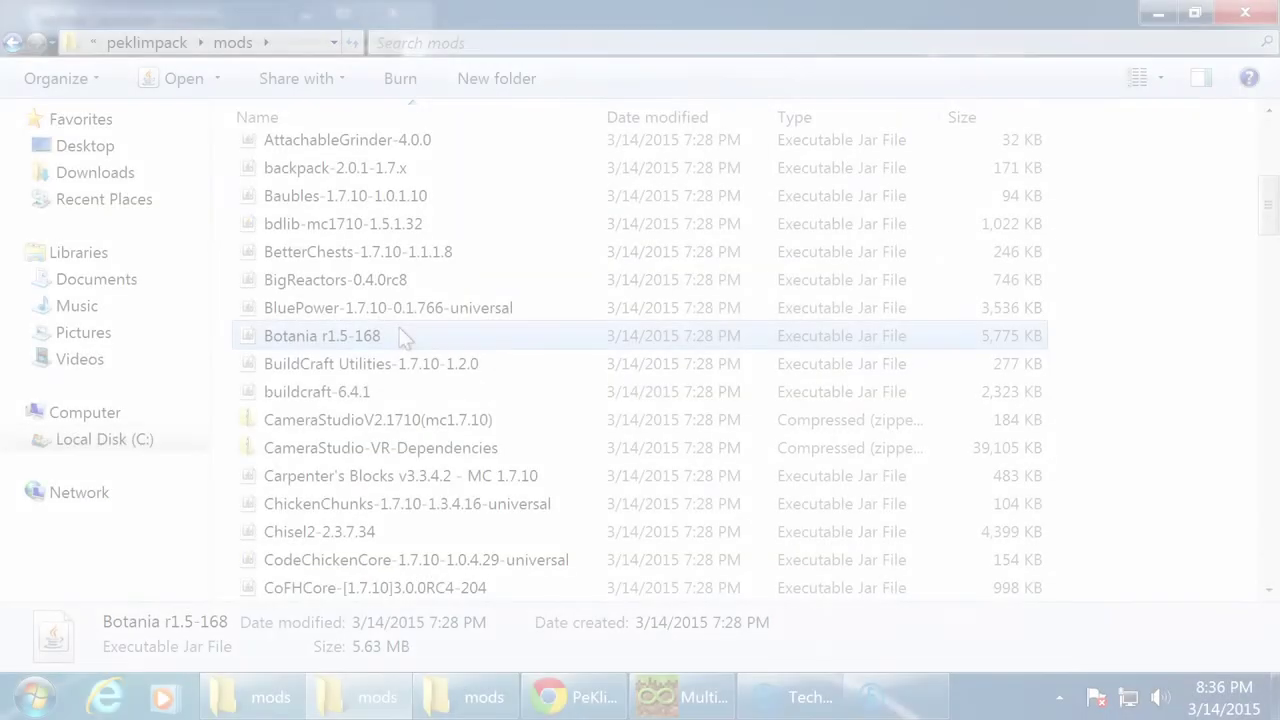
{"action": "key", "text": "shift+Delete"}
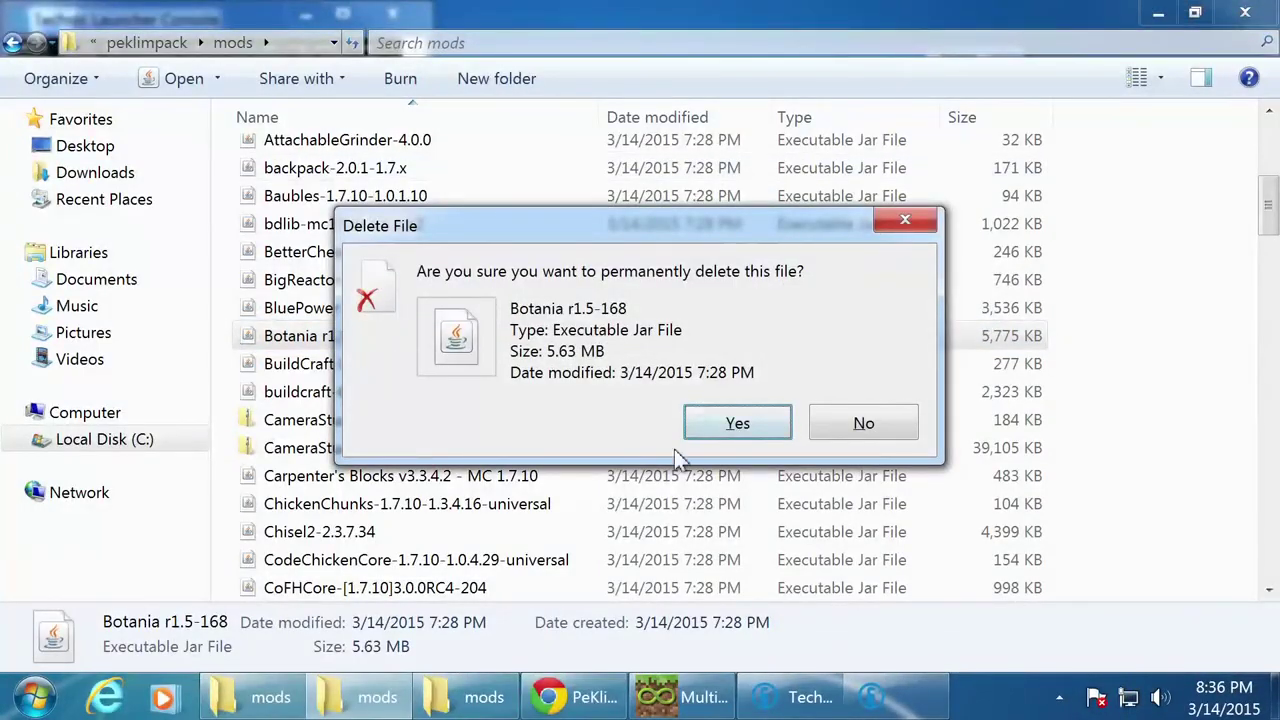
{"action": "left_click", "coordinate": [720, 428]}
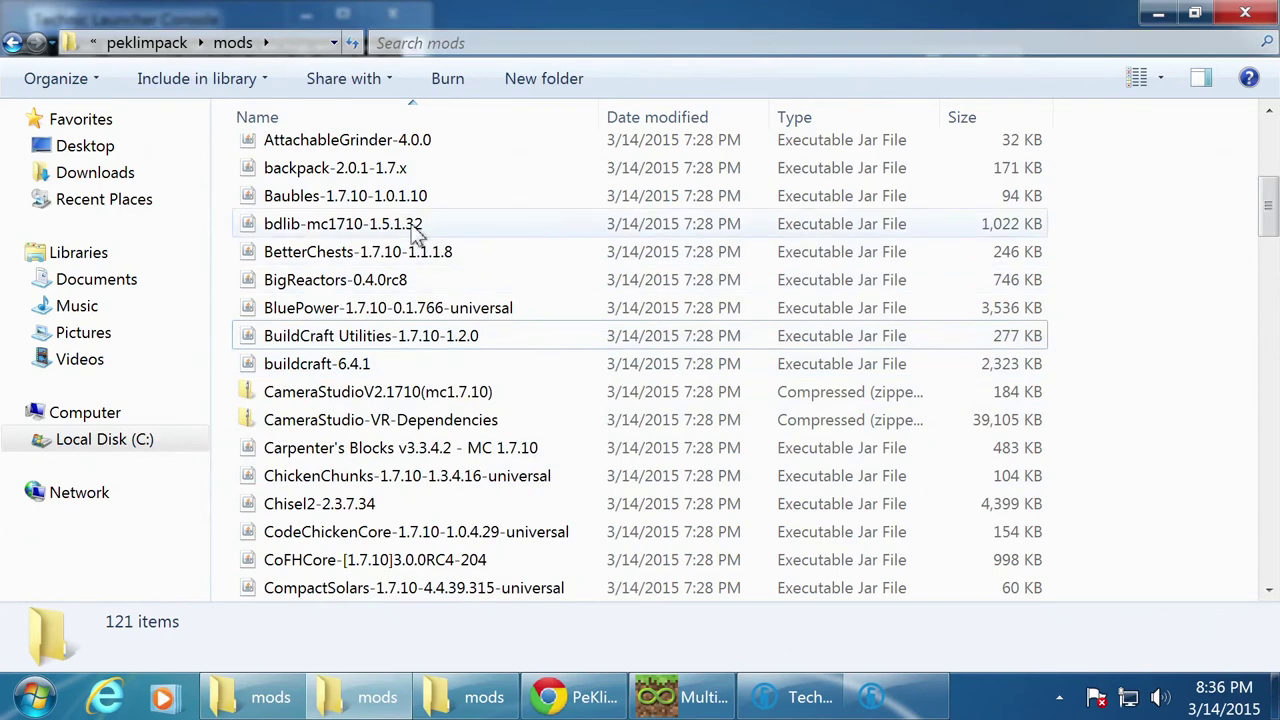
- Relaunch PeKlimPack in full screen and load the New World save, accepting the removal of its missing blocks and items
{"action": "left_click", "coordinate": [818, 700]}
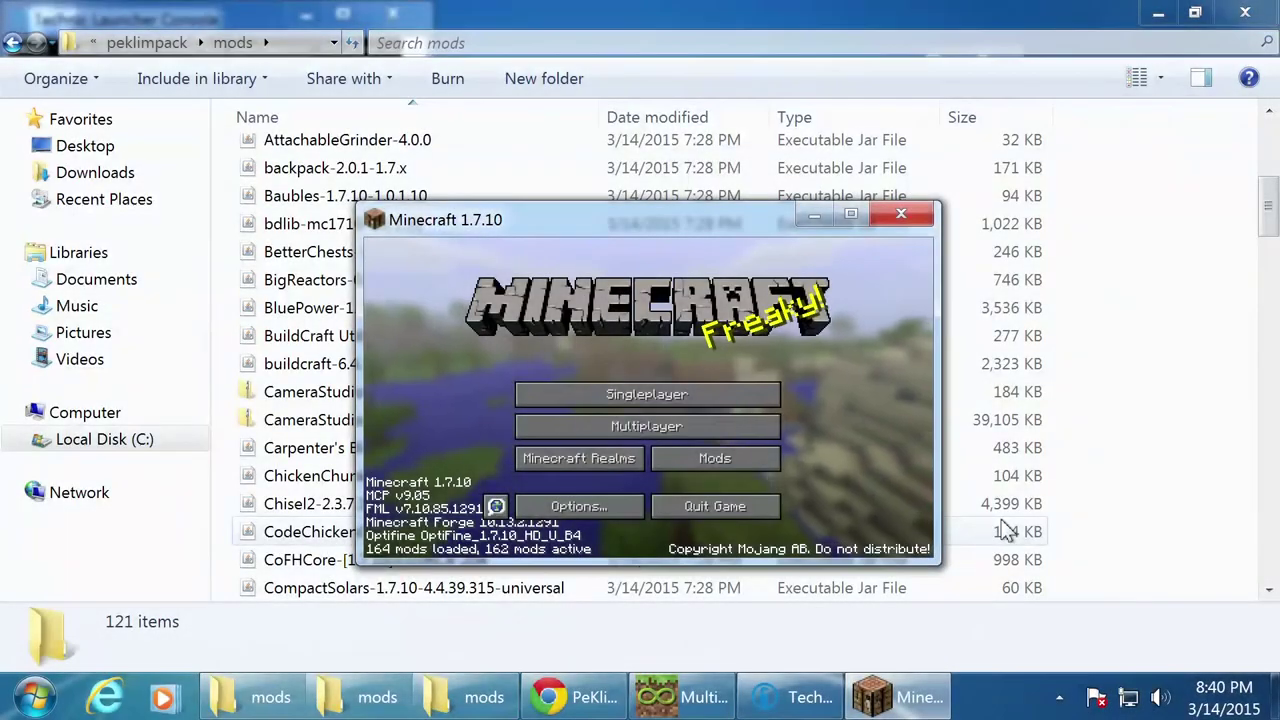
{"action": "left_click", "coordinate": [849, 216]}
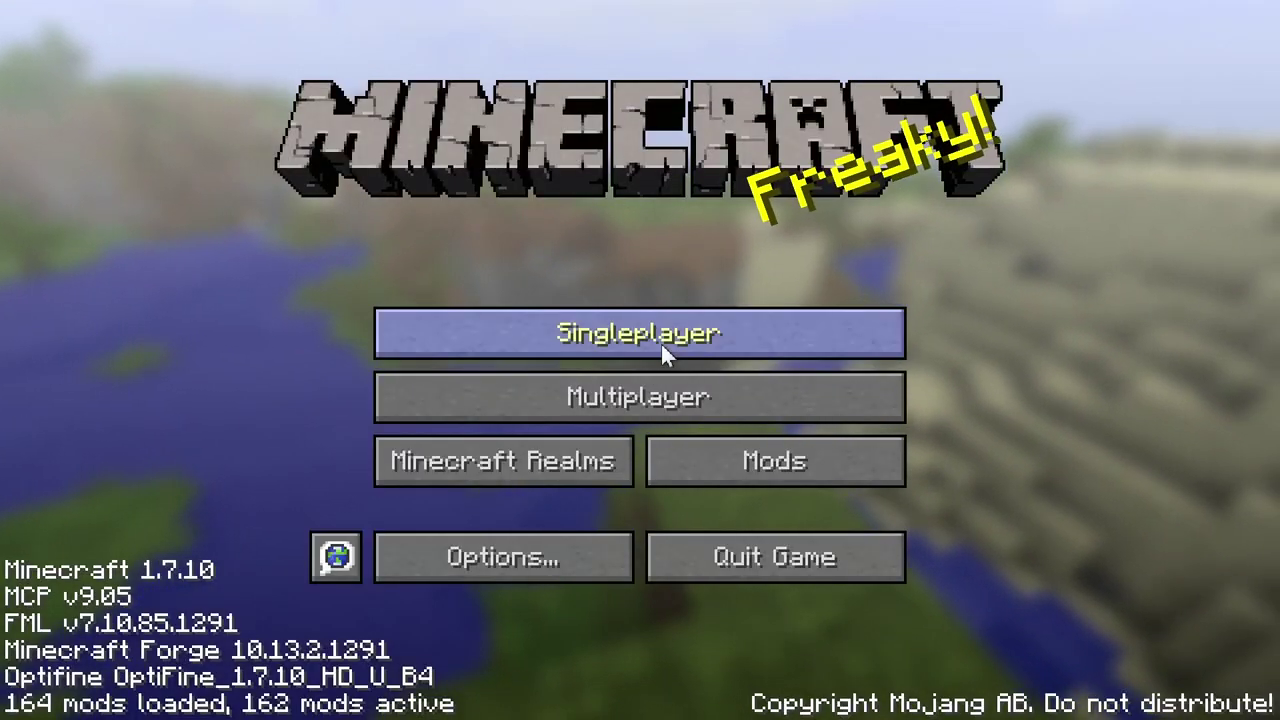
{"action": "left_click", "coordinate": [660, 341]}
{"action": "left_click", "coordinate": [440, 327]}
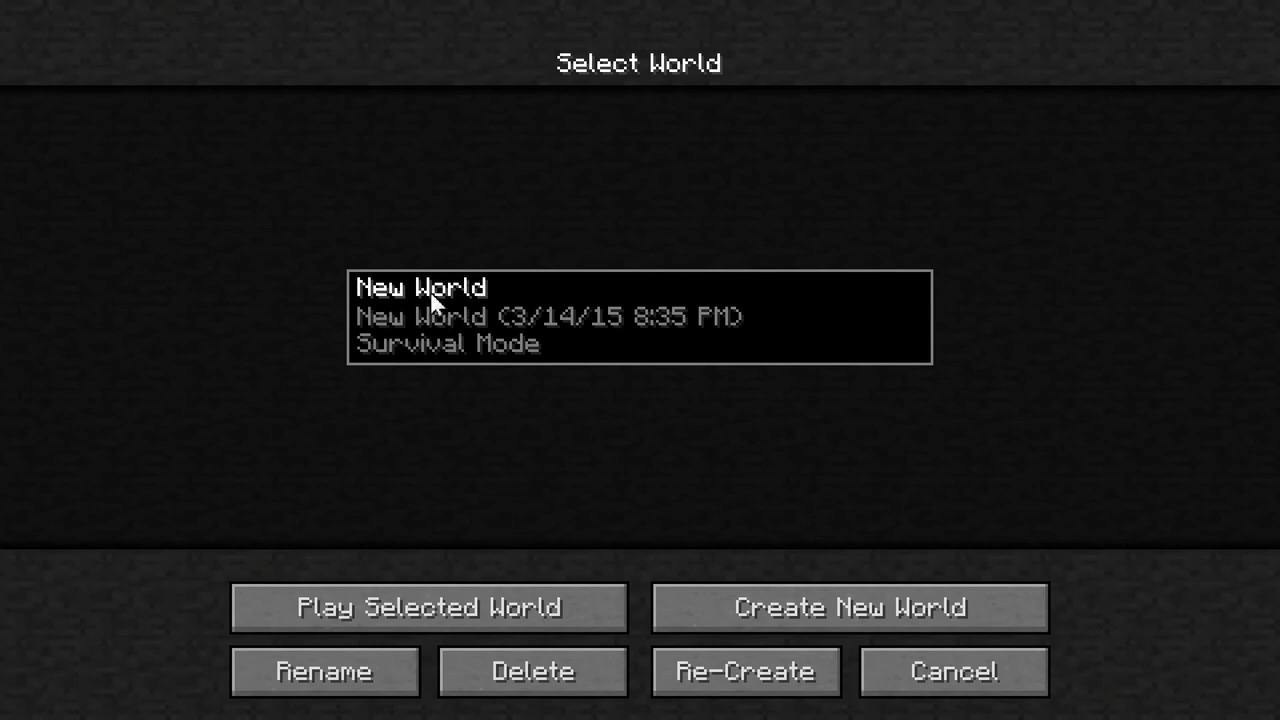
{"action": "left_click", "coordinate": [449, 606]}
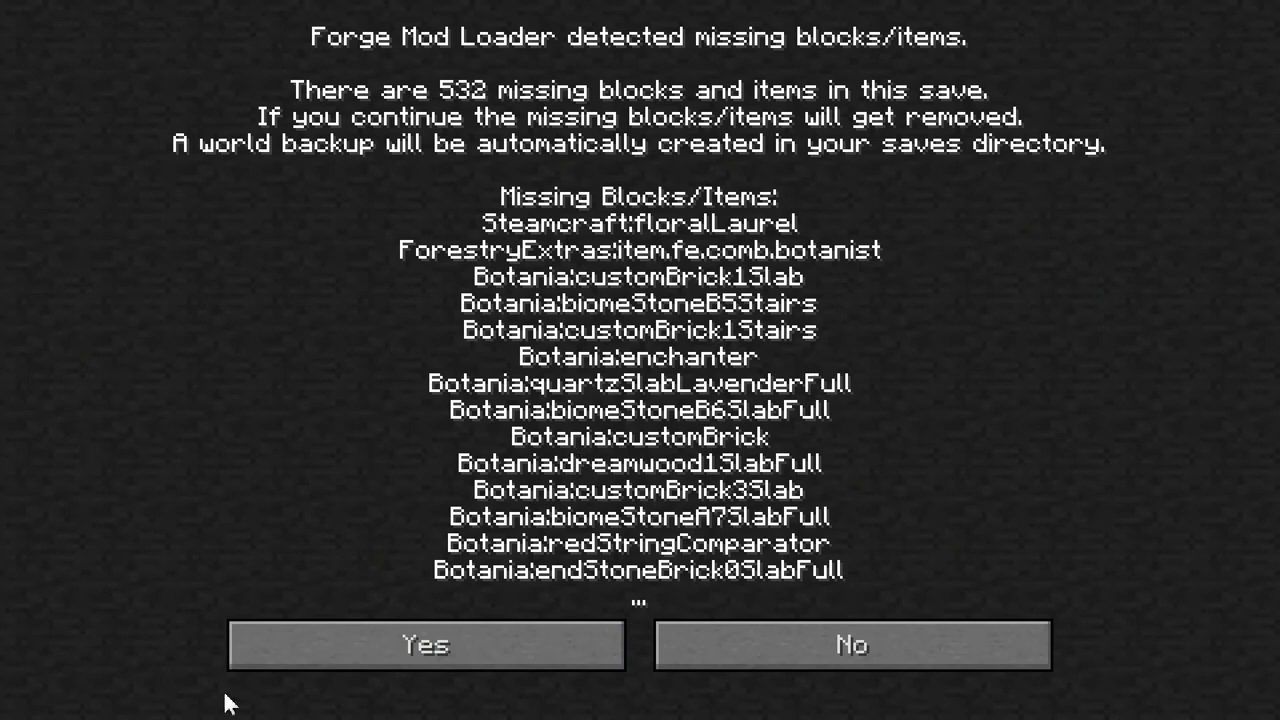
{"action": "left_click", "coordinate": [482, 640]}
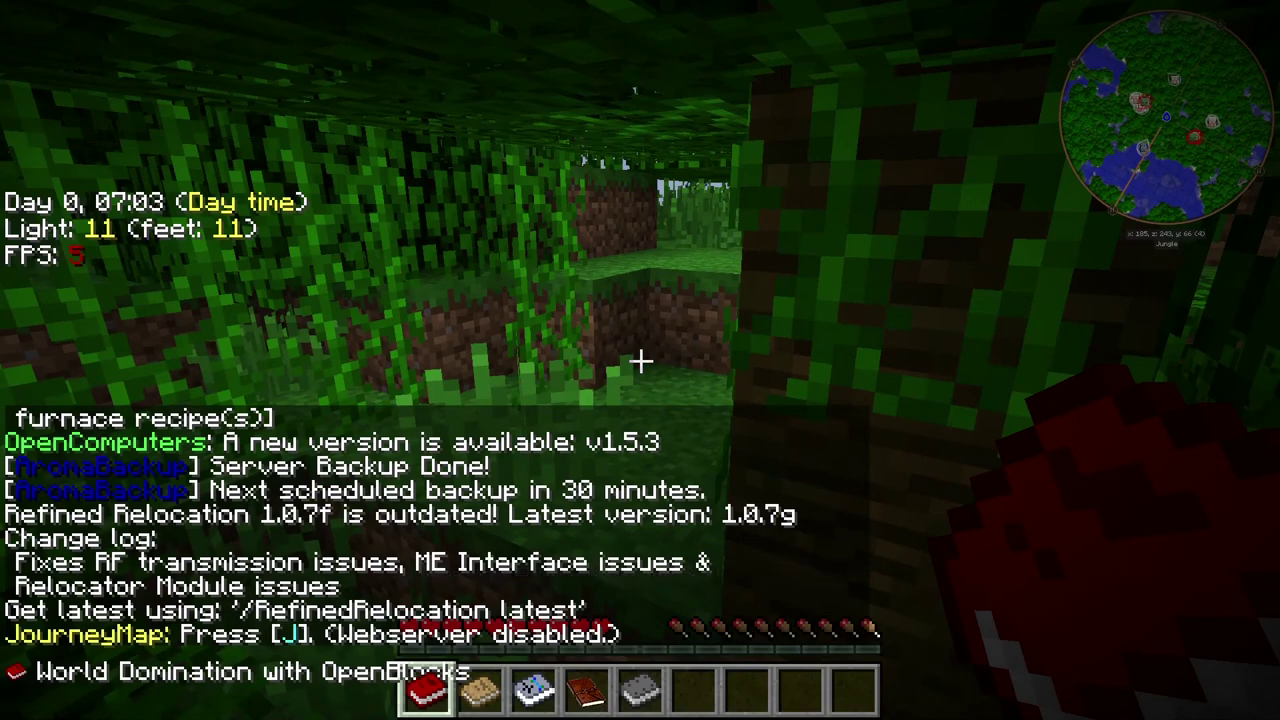
- Look around the jungle in the loaded world, and save and quit to the title screen
{"action": "key", "text": "w"}
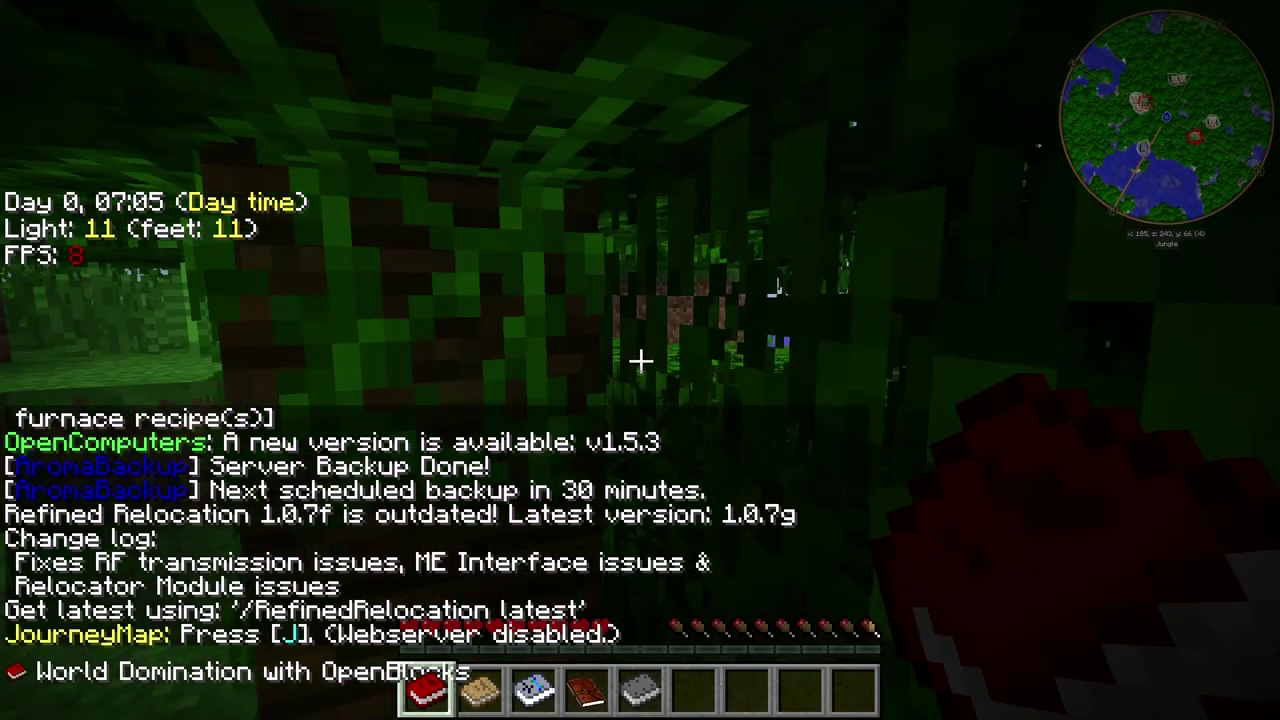
{"action": "key", "text": "w"}
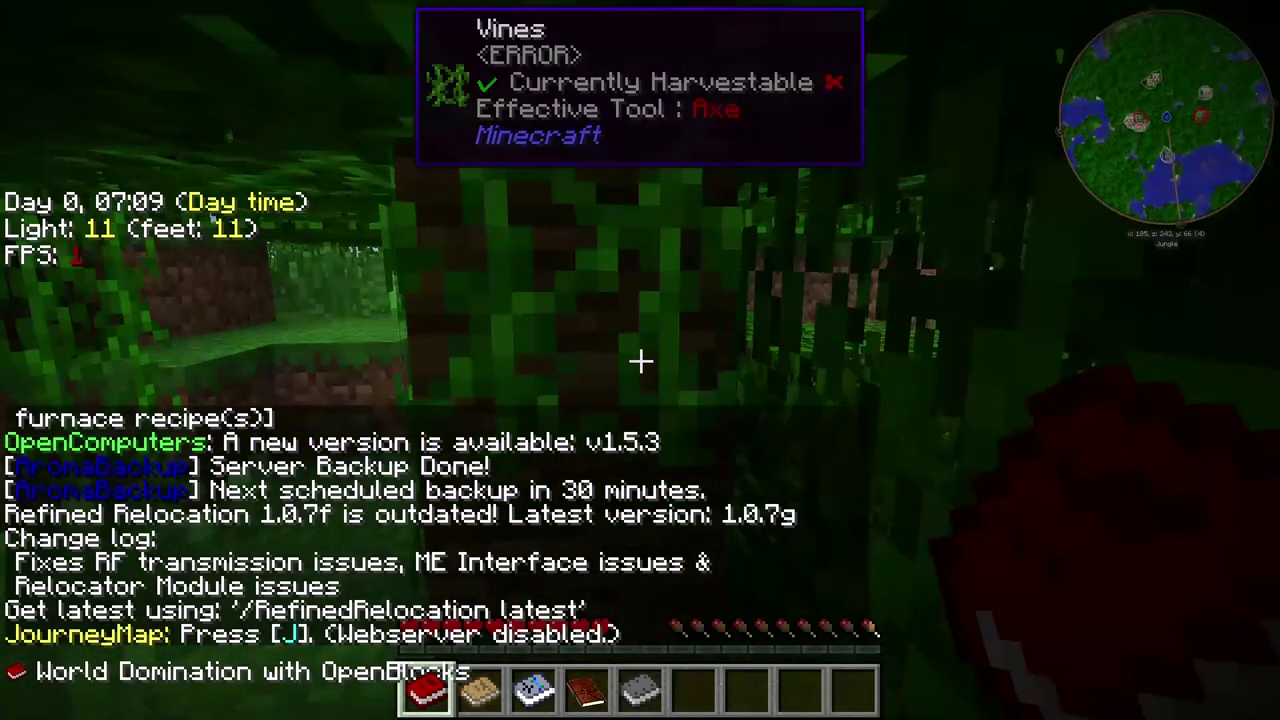
{"action": "key", "text": "w"}
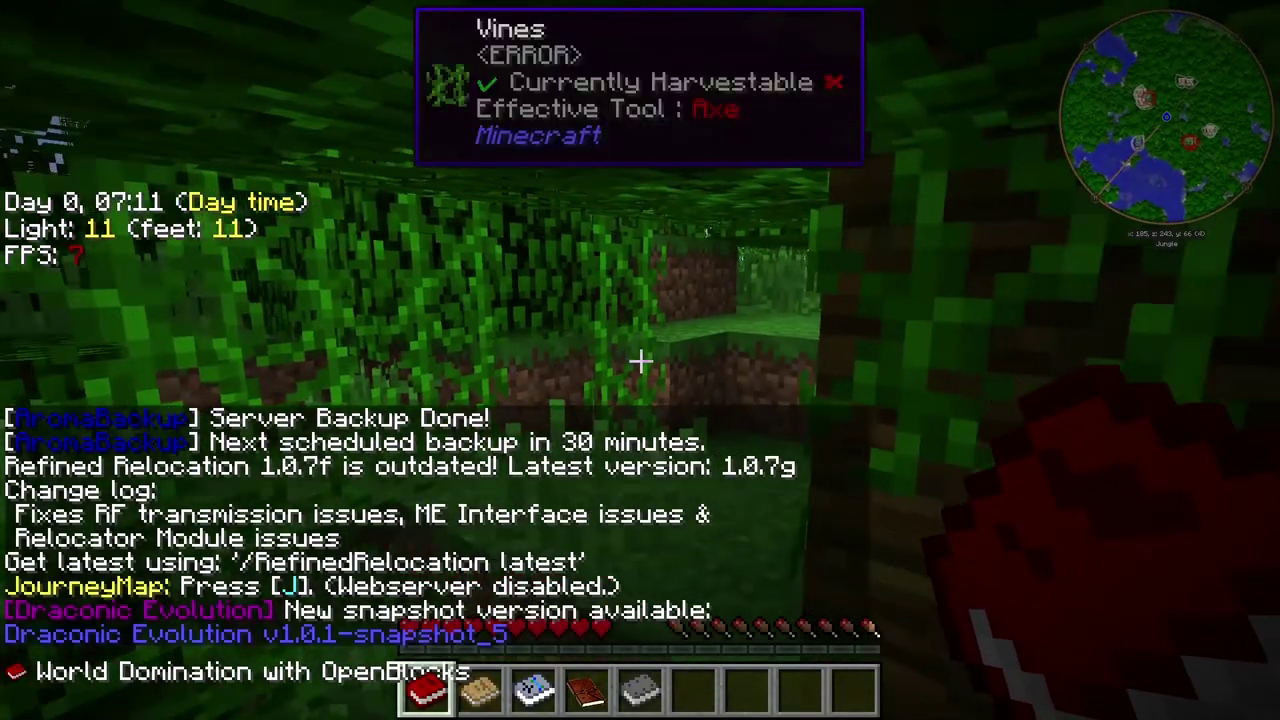
{"action": "key", "text": "w"}
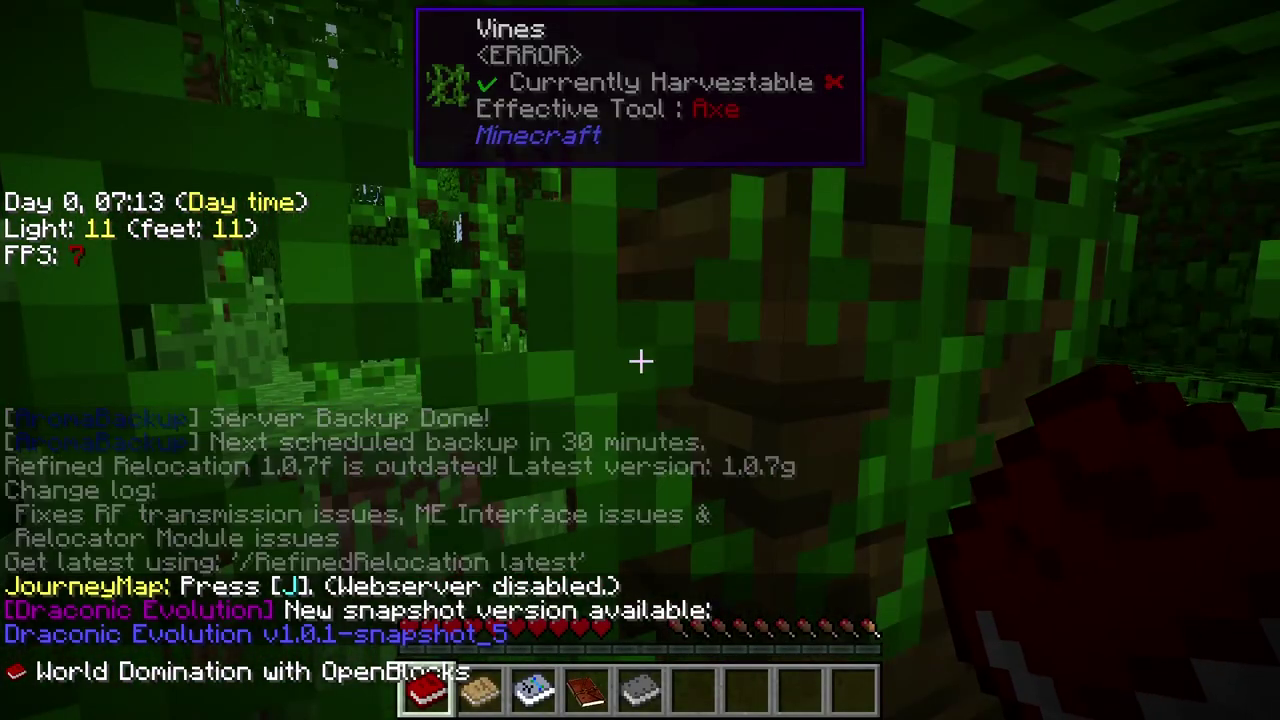
{"action": "key", "text": "w"}
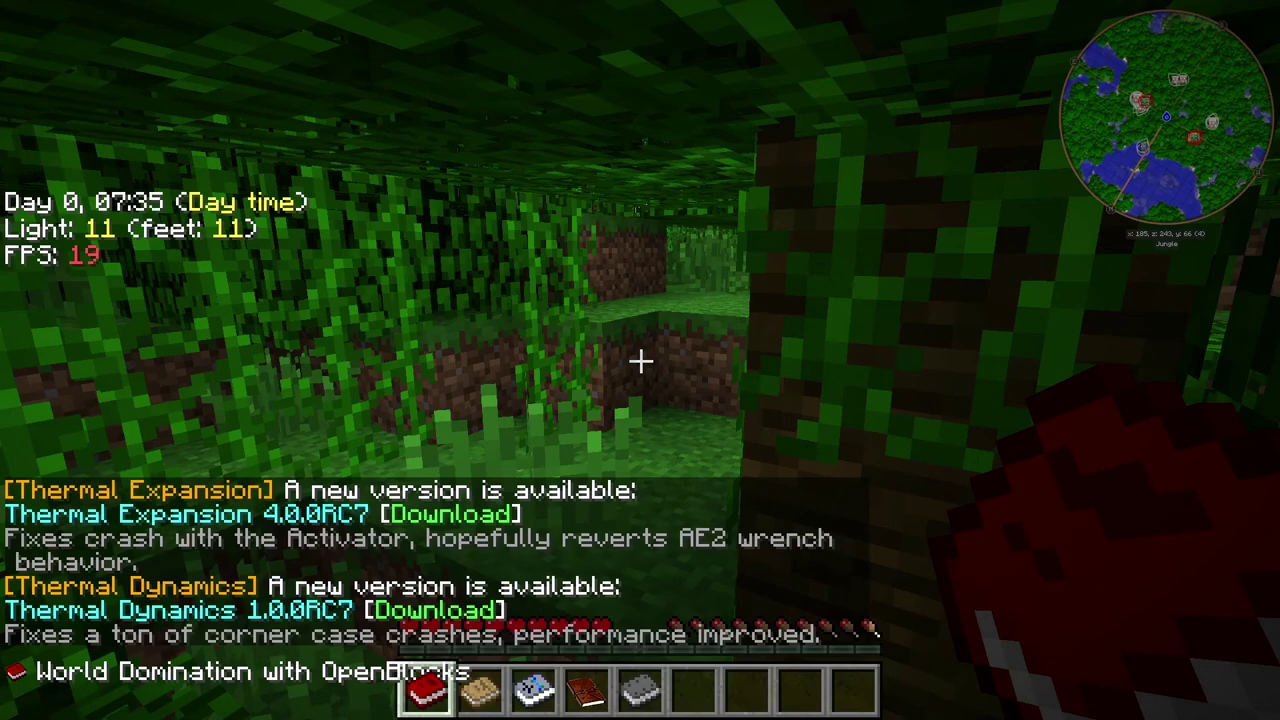
{"action": "key", "text": "Escape"}
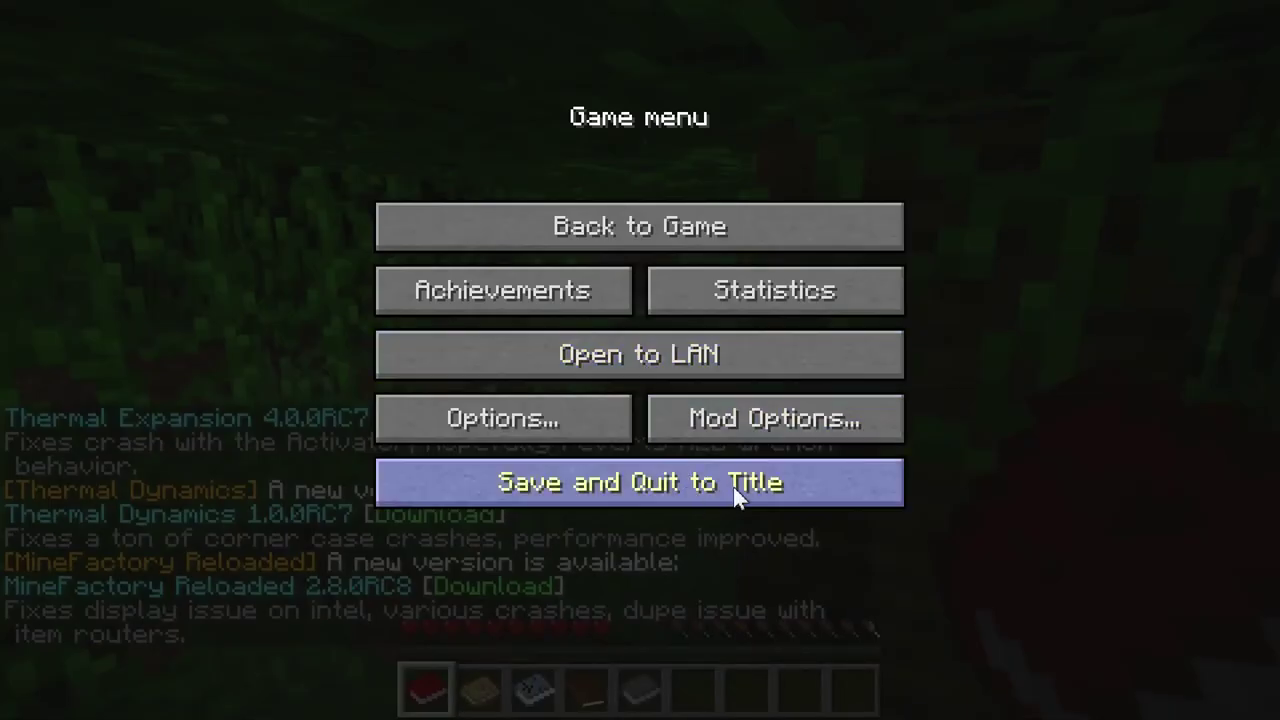
{"action": "left_click", "coordinate": [655, 484]}
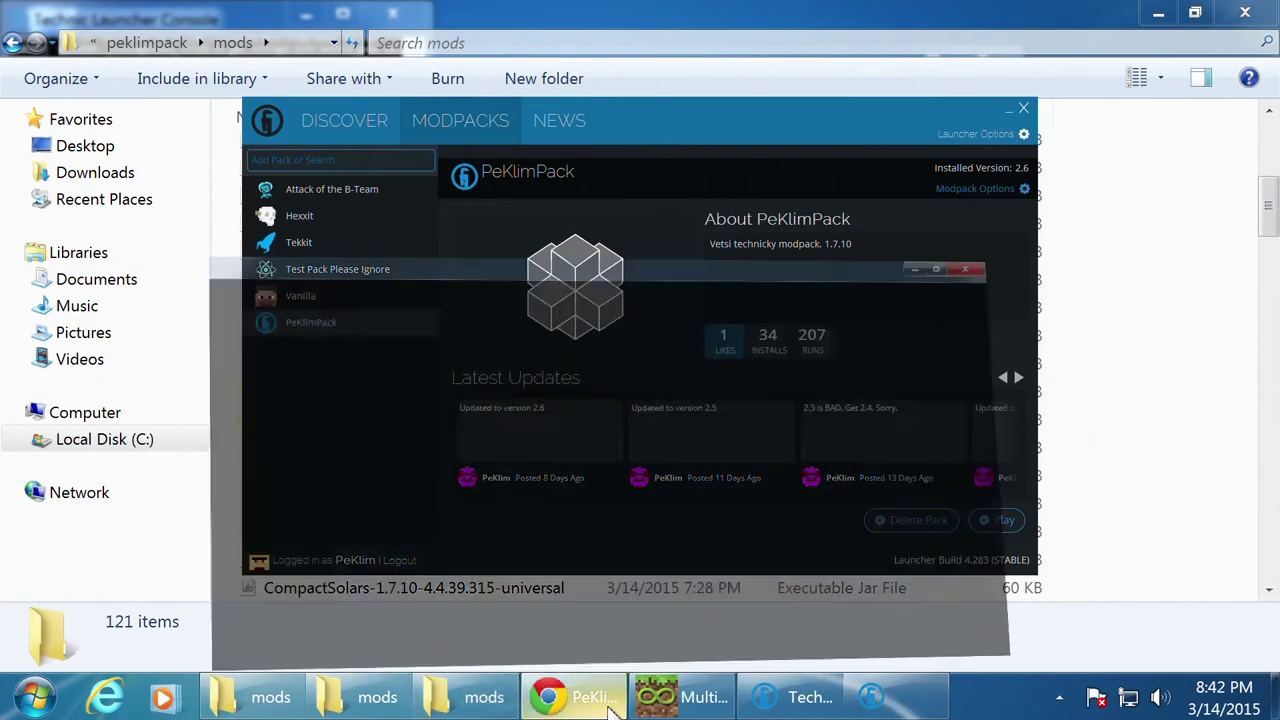
- Switch to Chrome and review the PeKlimPack changelog entries for versions 2.6 and 2.5
{"action": "left_click", "coordinate": [575, 697]}
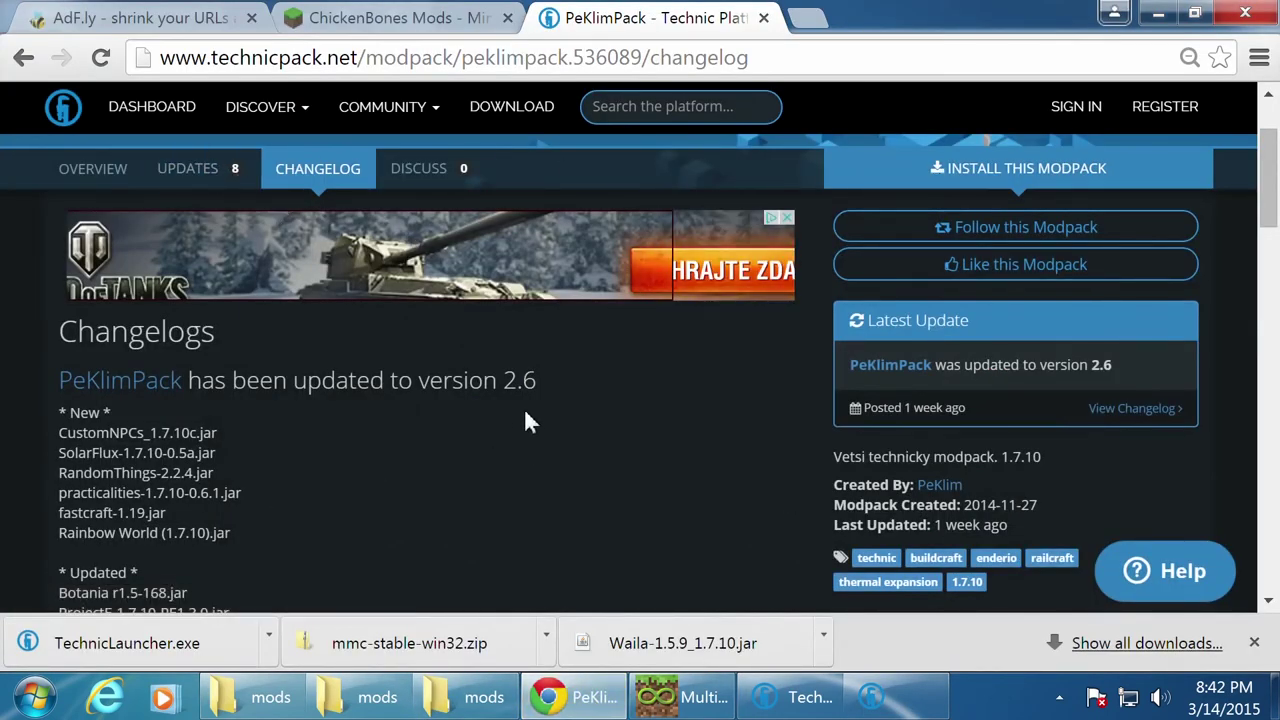
{"action": "scroll", "coordinate": [528, 420], "scroll_direction": "down", "scroll_amount": 6}
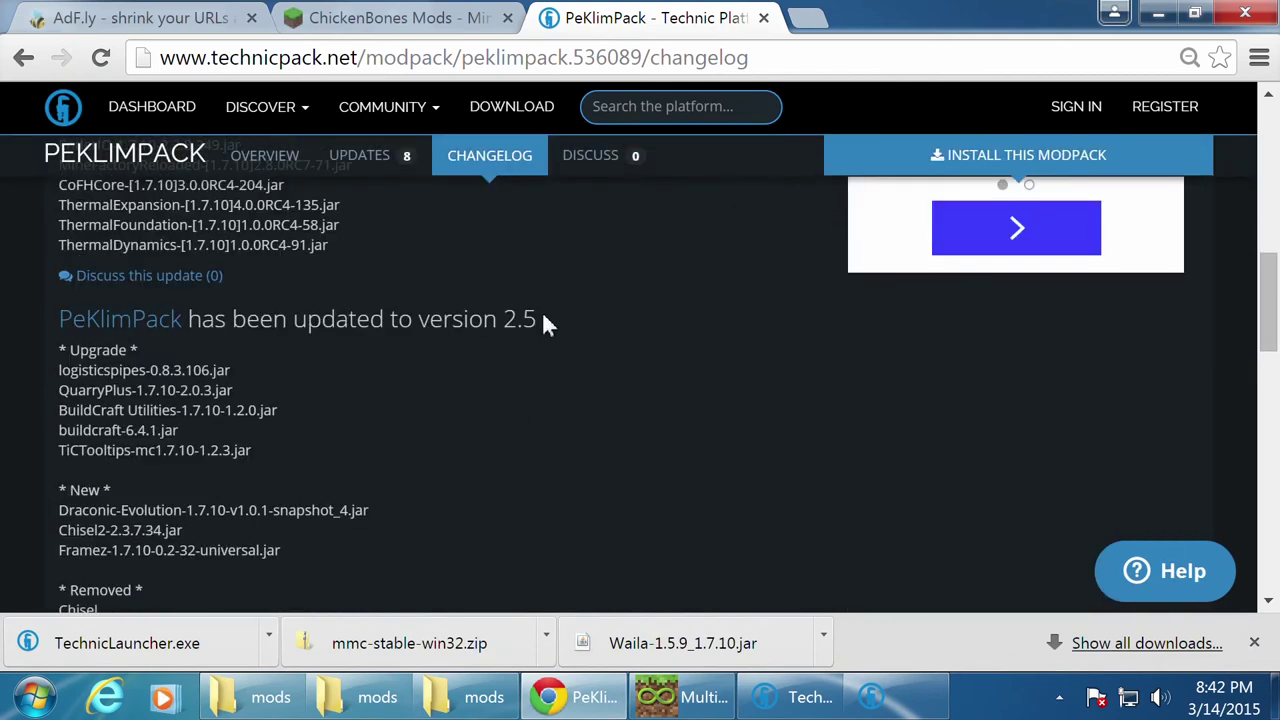
{"action": "scroll", "coordinate": [432, 396], "scroll_direction": "down", "scroll_amount": 1}
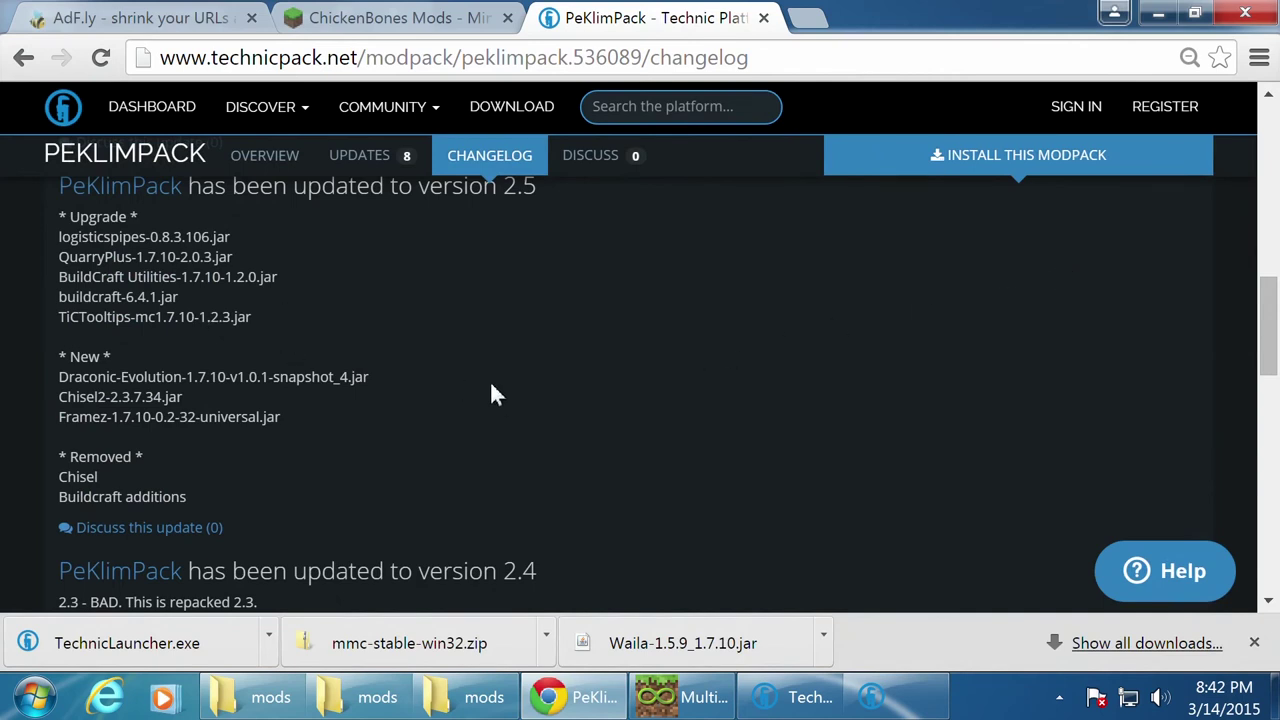
{"action": "scroll", "coordinate": [491, 384], "scroll_direction": "up", "scroll_amount": 1}
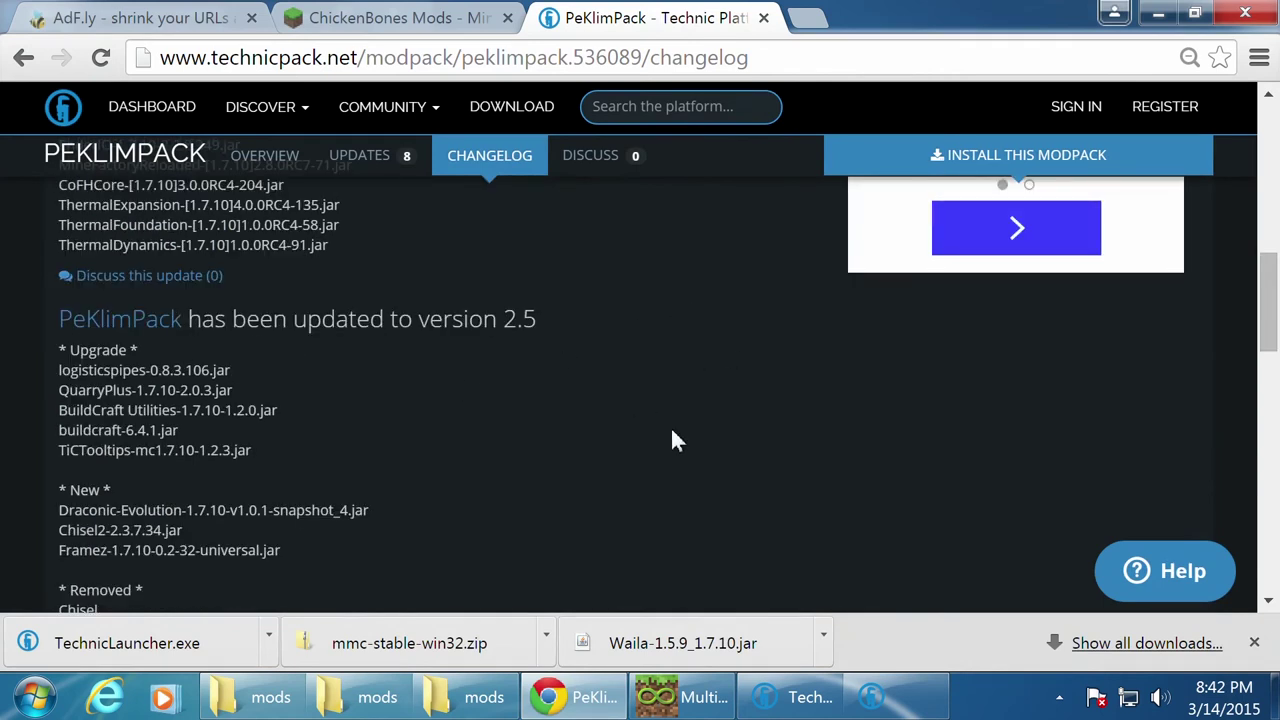
{"action": "scroll", "coordinate": [712, 430], "scroll_direction": "up", "scroll_amount": 3}
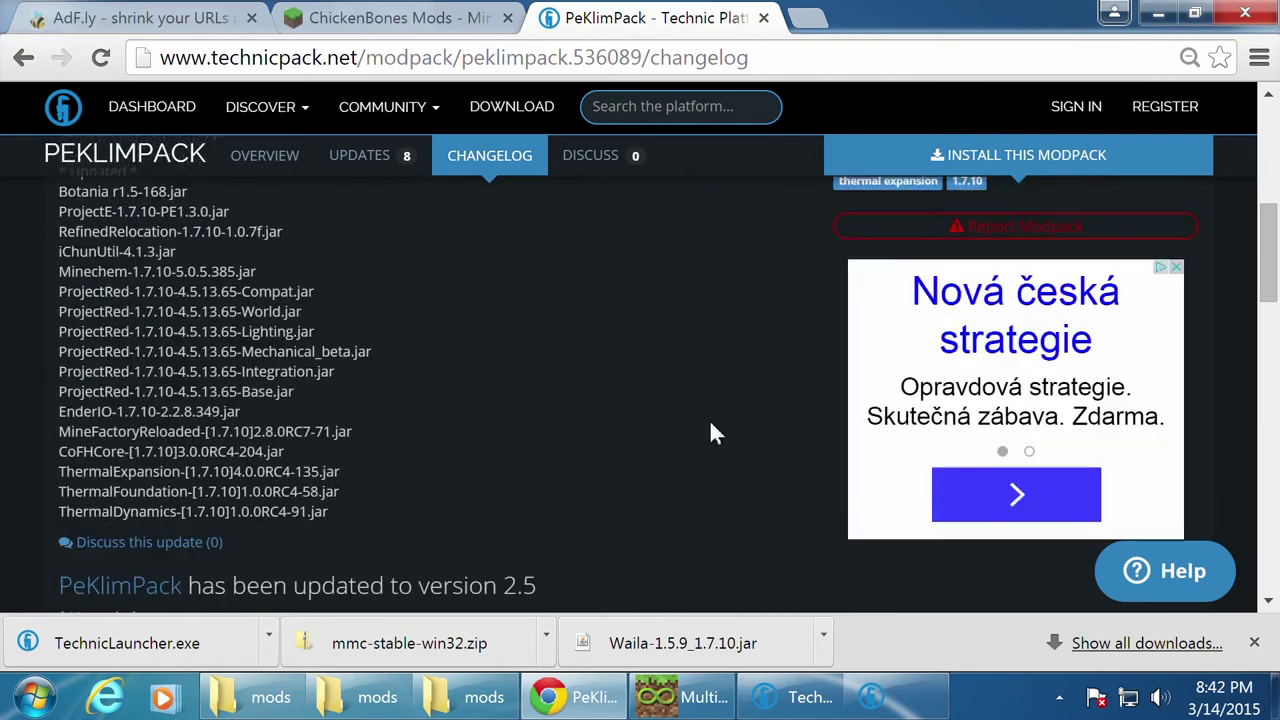
- Examine the upgraded, new and removed mods listed in the changelog entry for PeKlimPack version 2.5
{"action": "scroll", "coordinate": [712, 430], "scroll_direction": "up", "scroll_amount": 3}
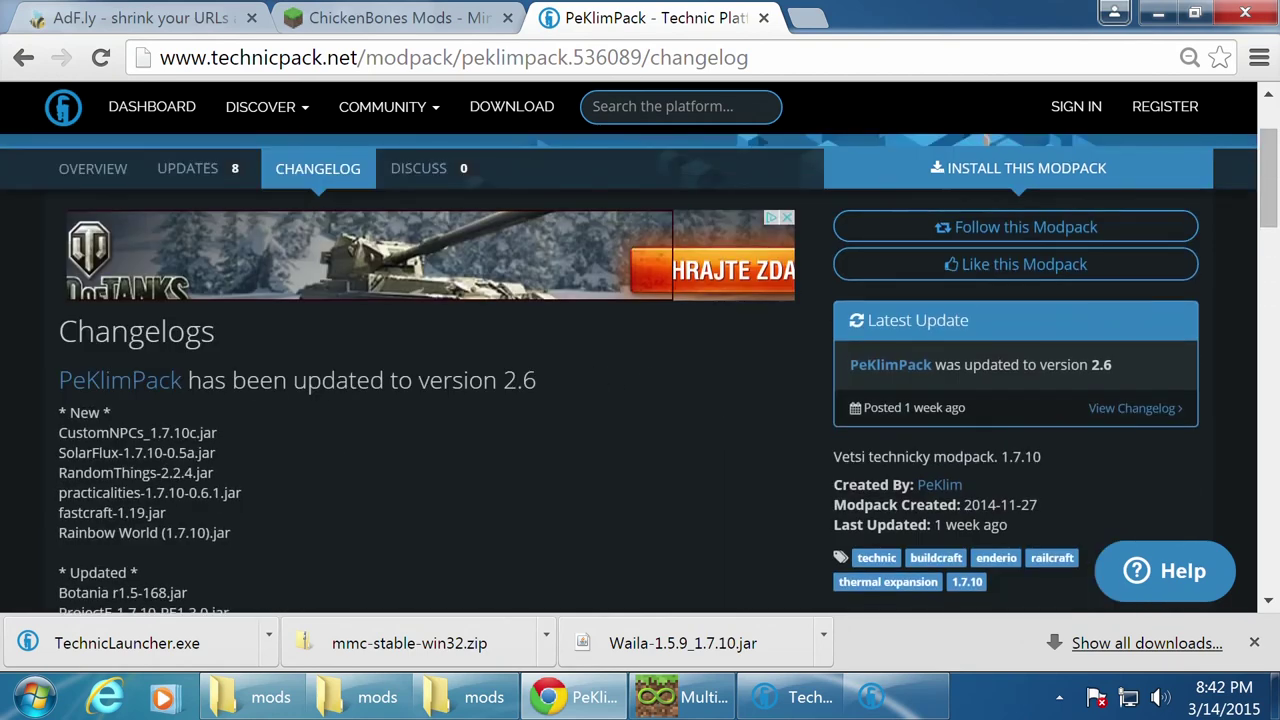
{"action": "scroll", "coordinate": [495, 362], "scroll_direction": "down", "scroll_amount": 3}
{"action": "scroll", "coordinate": [495, 362], "scroll_direction": "down", "scroll_amount": 4}
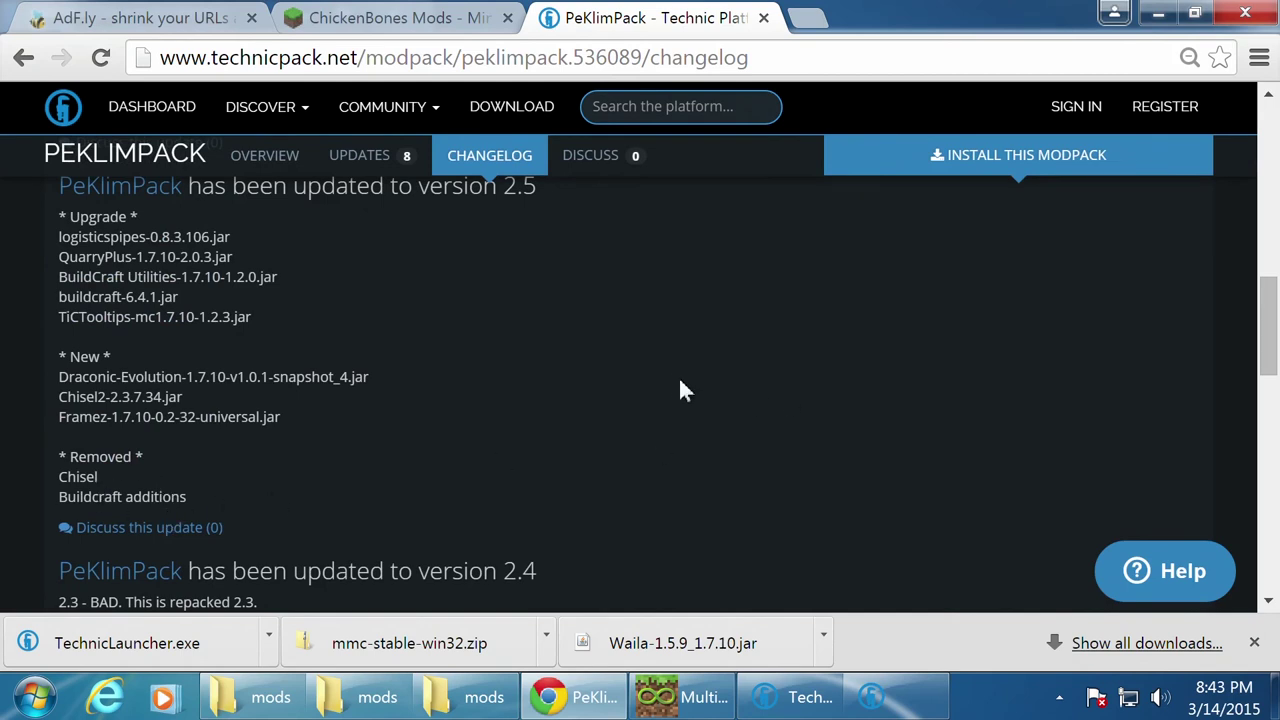
{"action": "scroll", "coordinate": [615, 352], "scroll_direction": "up", "scroll_amount": 1}
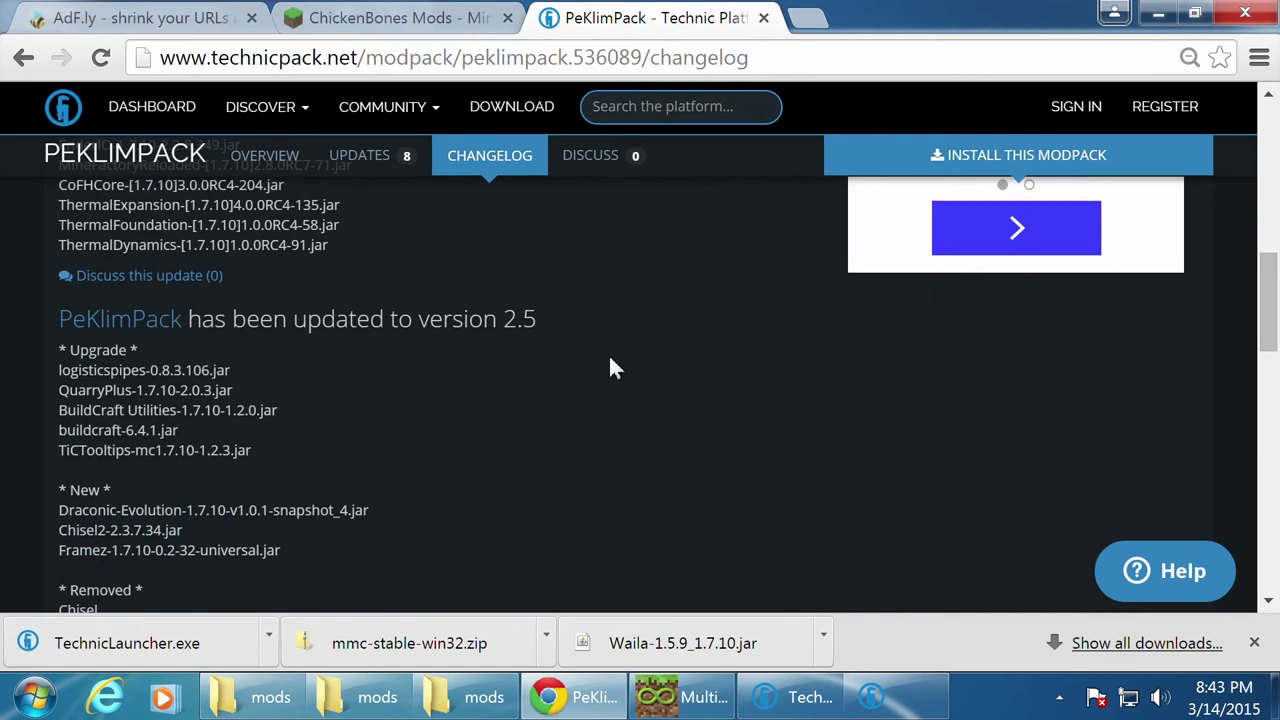
{"action": "scroll", "coordinate": [613, 368], "scroll_direction": "down", "scroll_amount": 1}
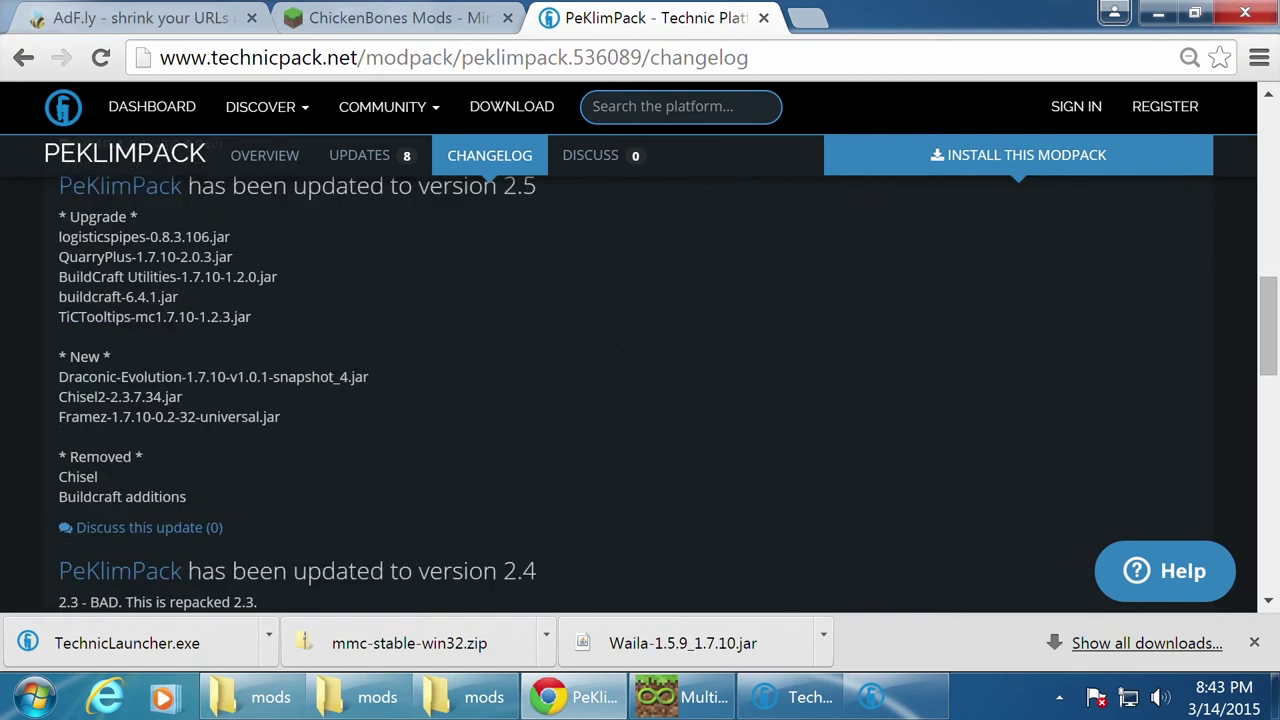
- Reread the new and updated mod lists for PeKlimPack version 2.6, and return to the start of the changelog page
{"action": "scroll", "coordinate": [640, 412], "scroll_direction": "up", "scroll_amount": 3}
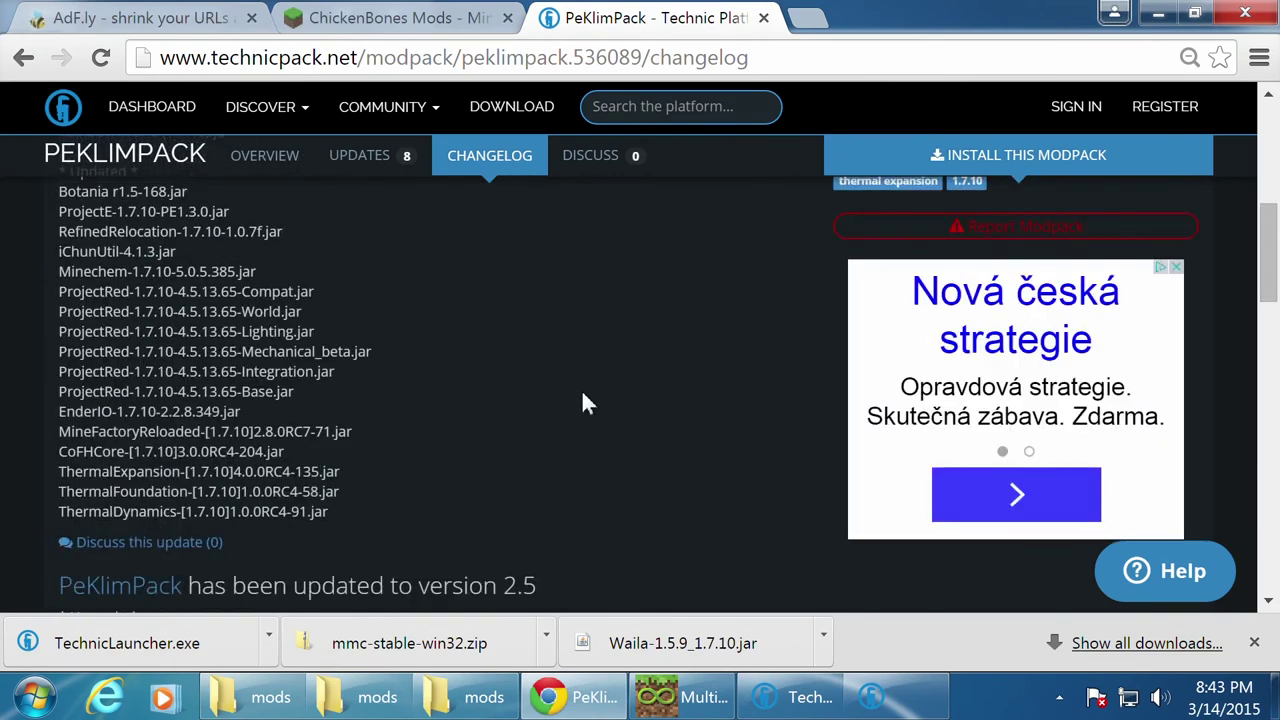
{"action": "scroll", "coordinate": [633, 350], "scroll_direction": "up", "scroll_amount": 3}
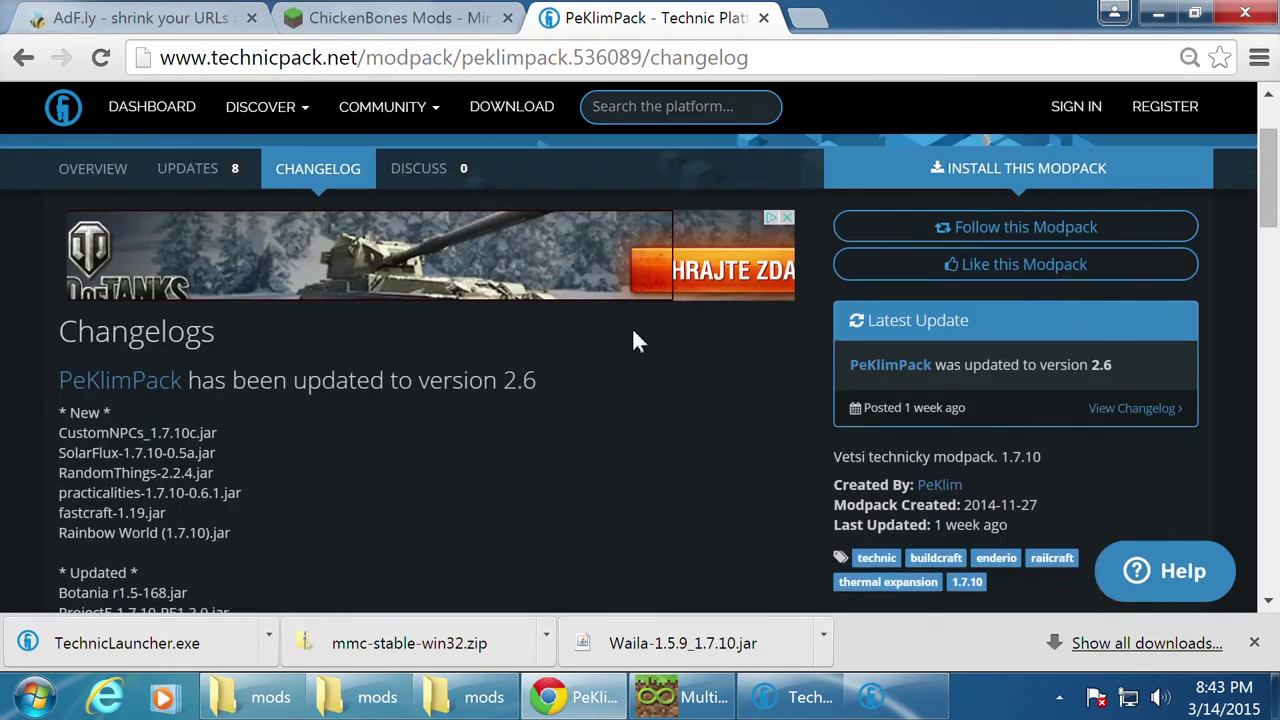
{"action": "scroll", "coordinate": [632, 327], "scroll_direction": "down", "scroll_amount": 3}
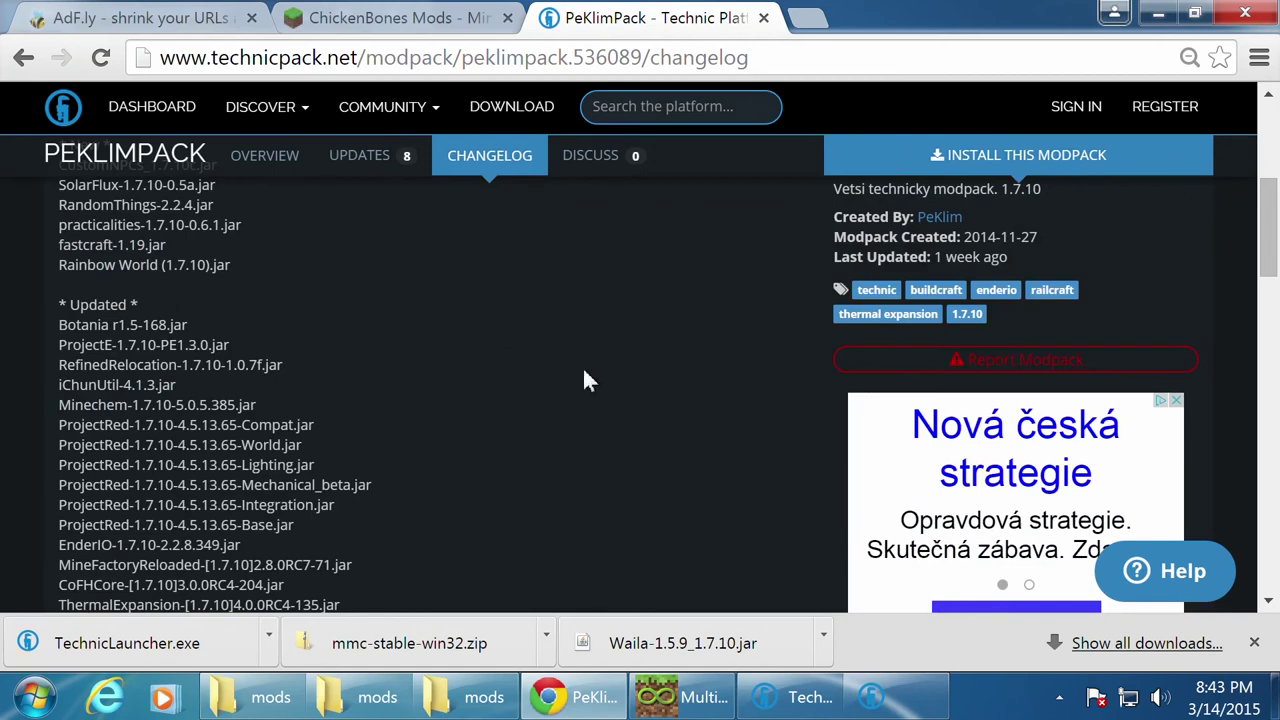
{"action": "scroll", "coordinate": [545, 405], "scroll_direction": "up", "scroll_amount": 2}
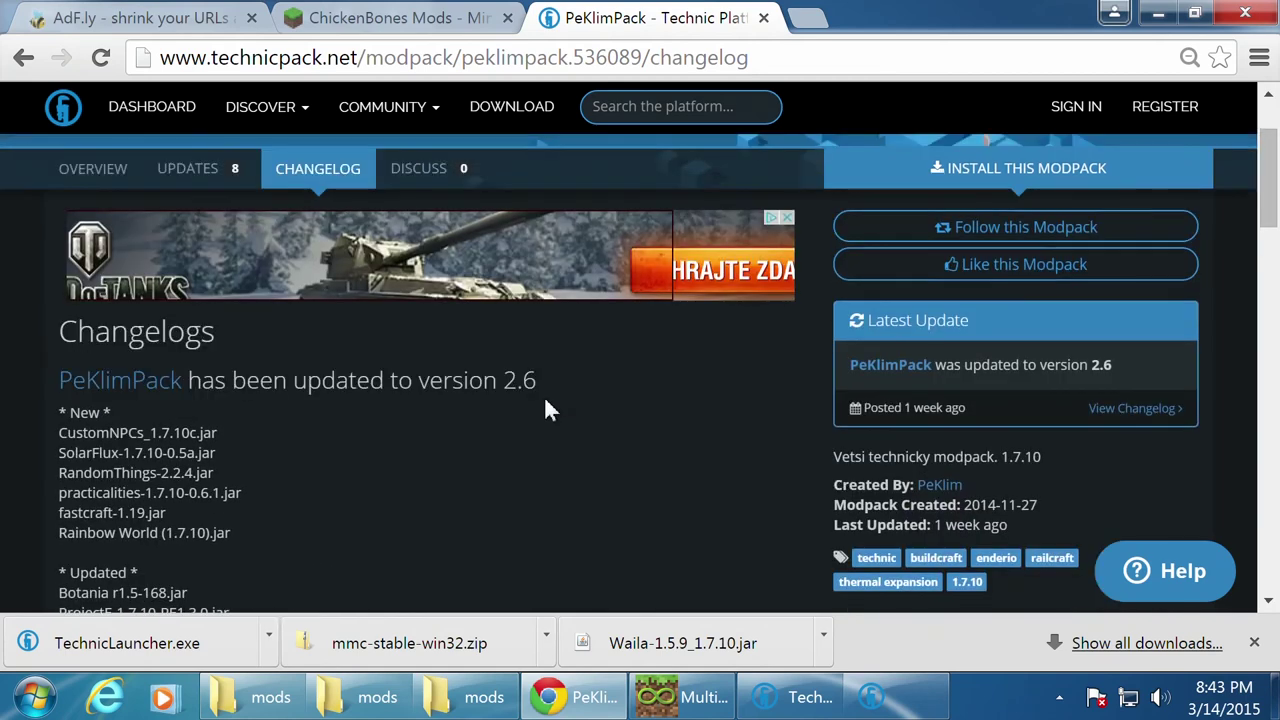
{"action": "scroll", "coordinate": [623, 443], "scroll_direction": "down", "scroll_amount": 3}
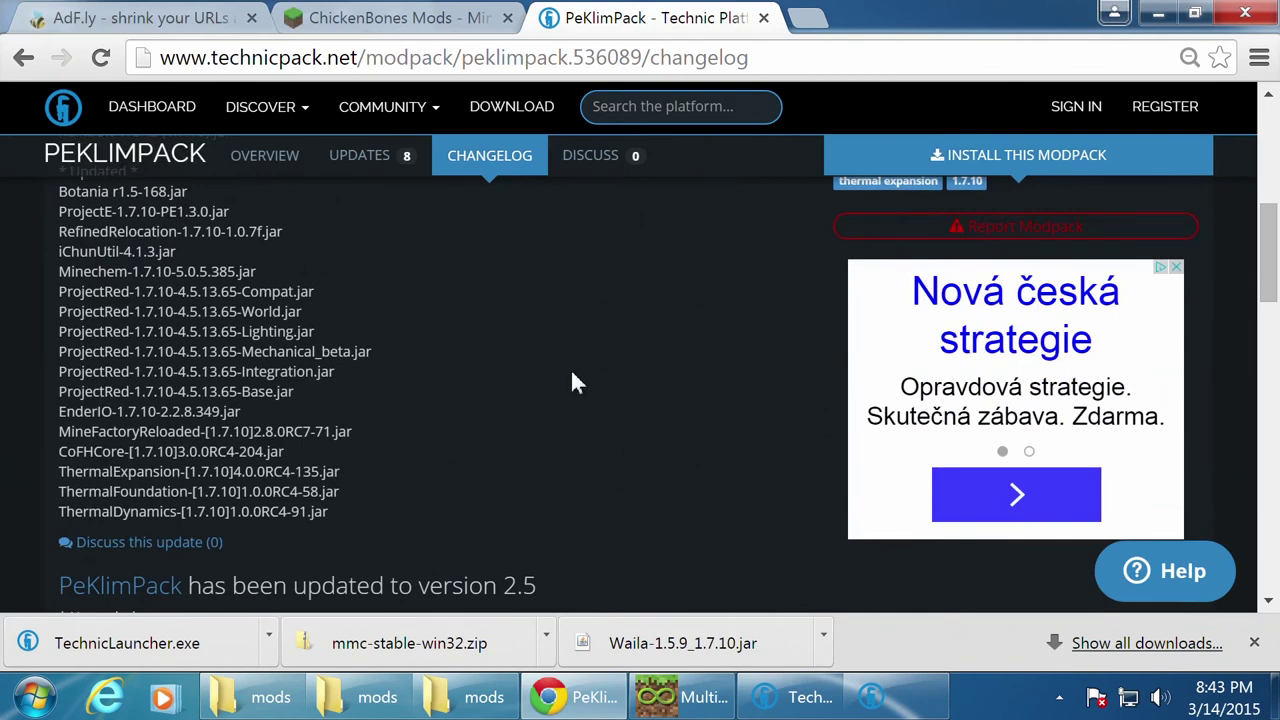
{"action": "scroll", "coordinate": [571, 376], "scroll_direction": "down", "scroll_amount": 2}
{"action": "scroll", "coordinate": [575, 376], "scroll_direction": "up", "scroll_amount": 2}
{"action": "scroll", "coordinate": [585, 384], "scroll_direction": "up", "scroll_amount": 4}
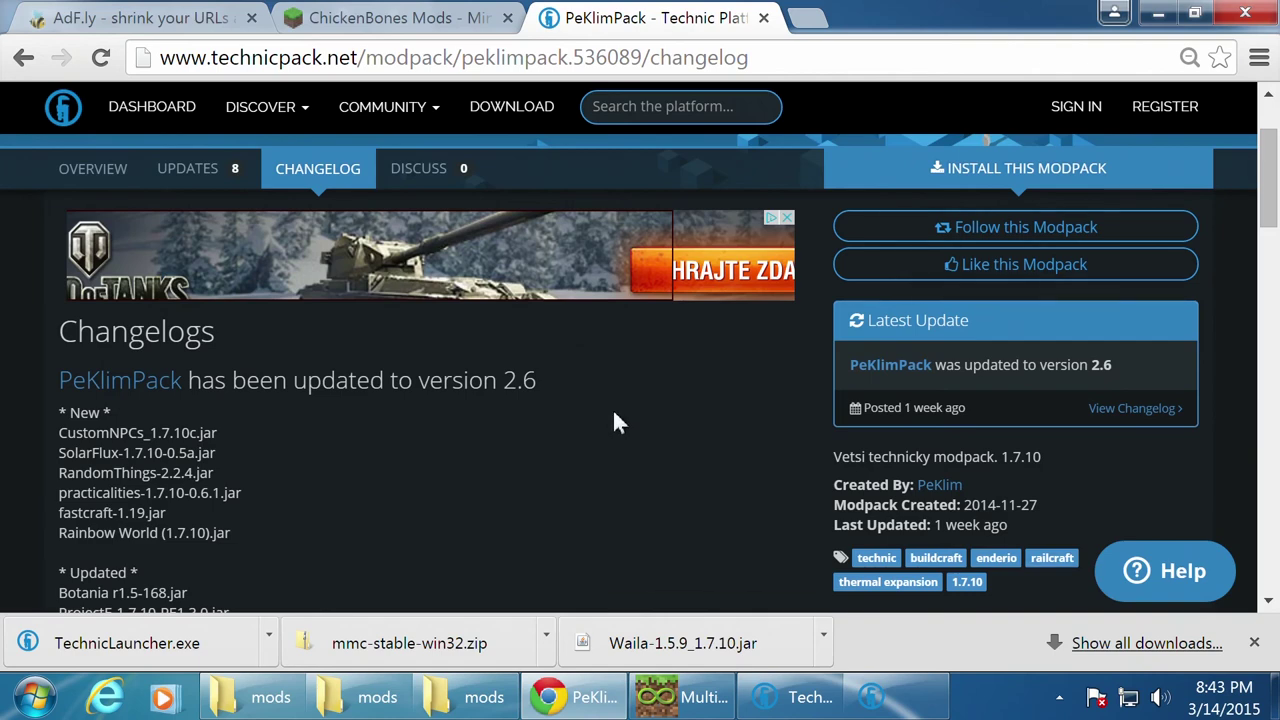
{"action": "scroll", "coordinate": [600, 422], "scroll_direction": "down", "scroll_amount": 8}
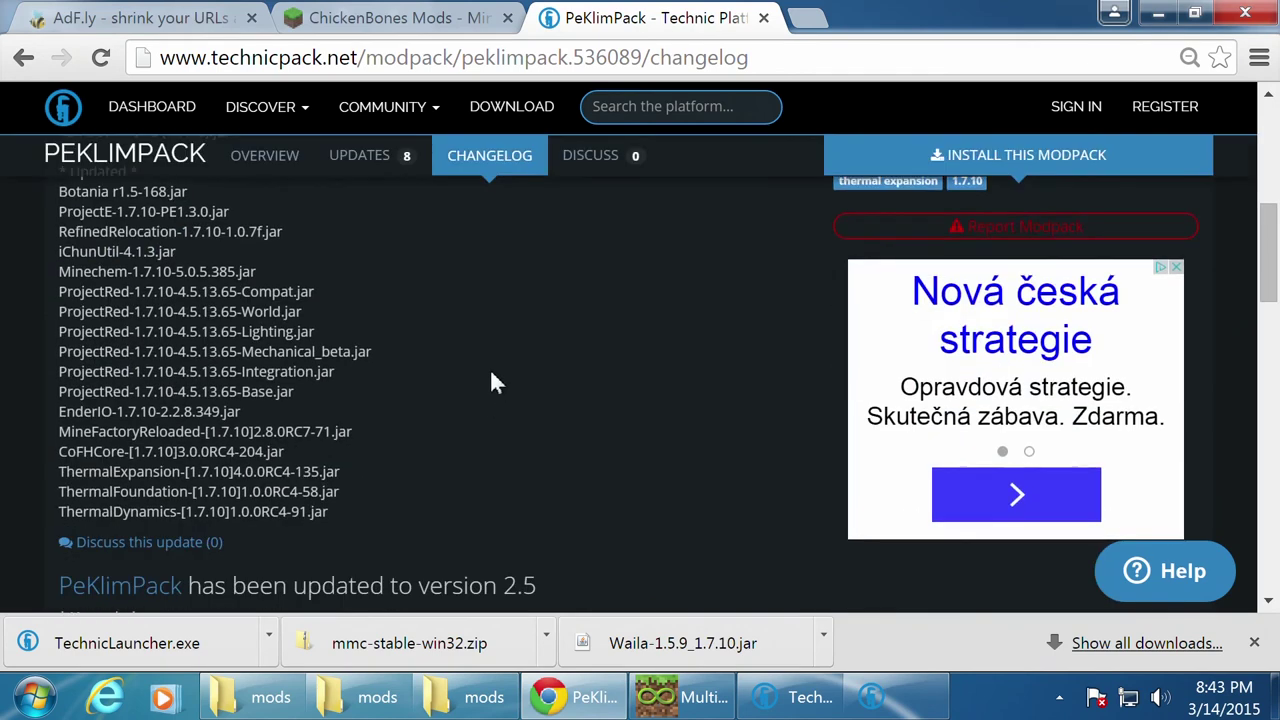
{"action": "scroll", "coordinate": [586, 386], "scroll_direction": "down", "scroll_amount": 5}
{"action": "scroll", "coordinate": [540, 420], "scroll_direction": "up", "scroll_amount": 13}
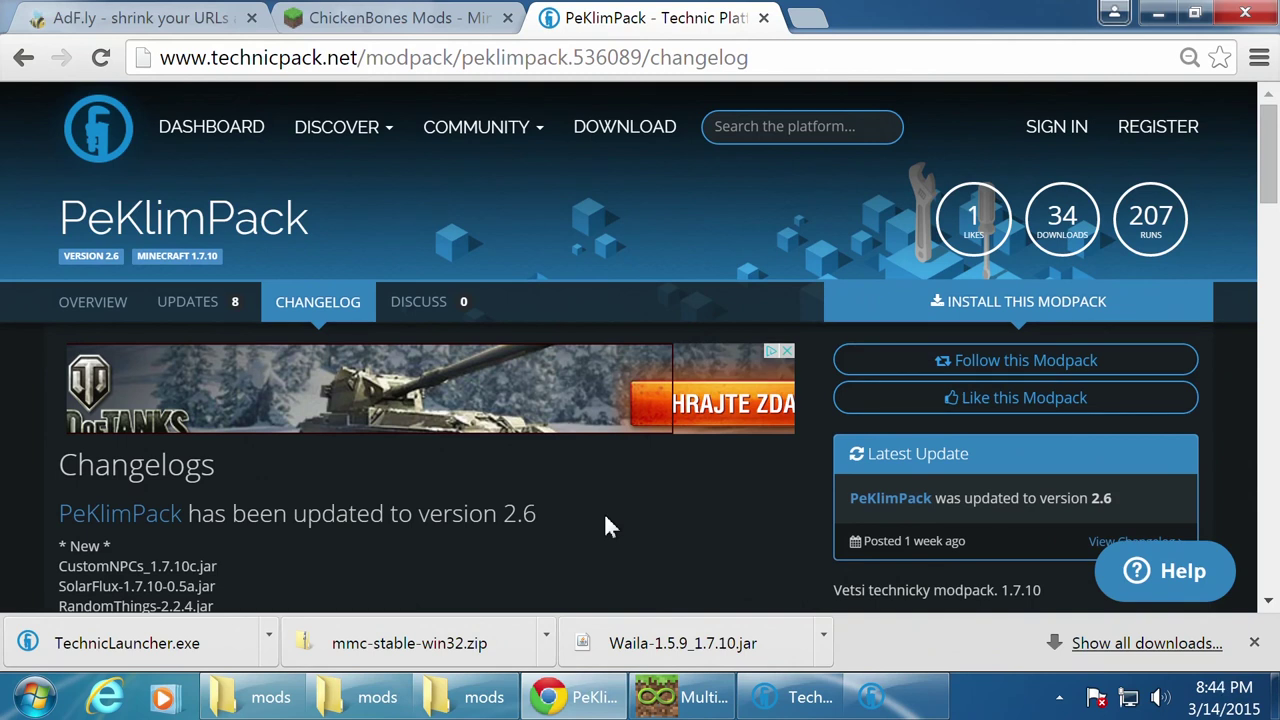
{"action": "mouse_move", "coordinate": [557, 110]}
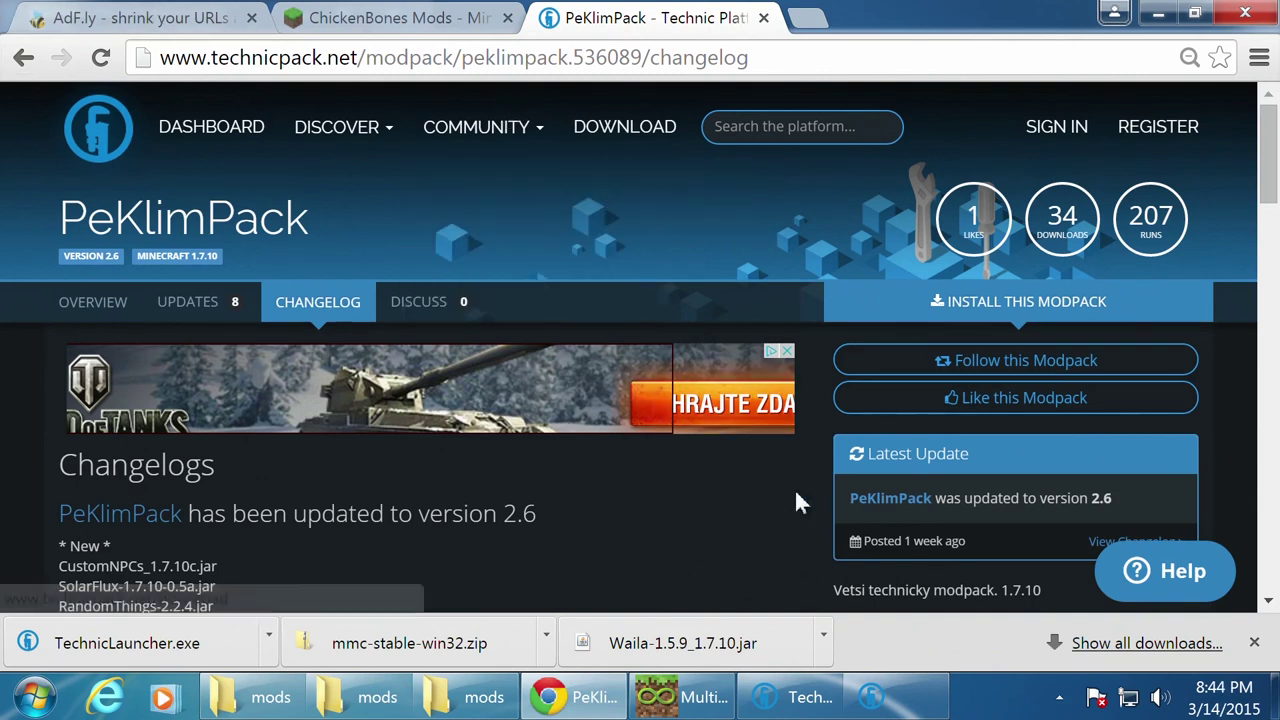